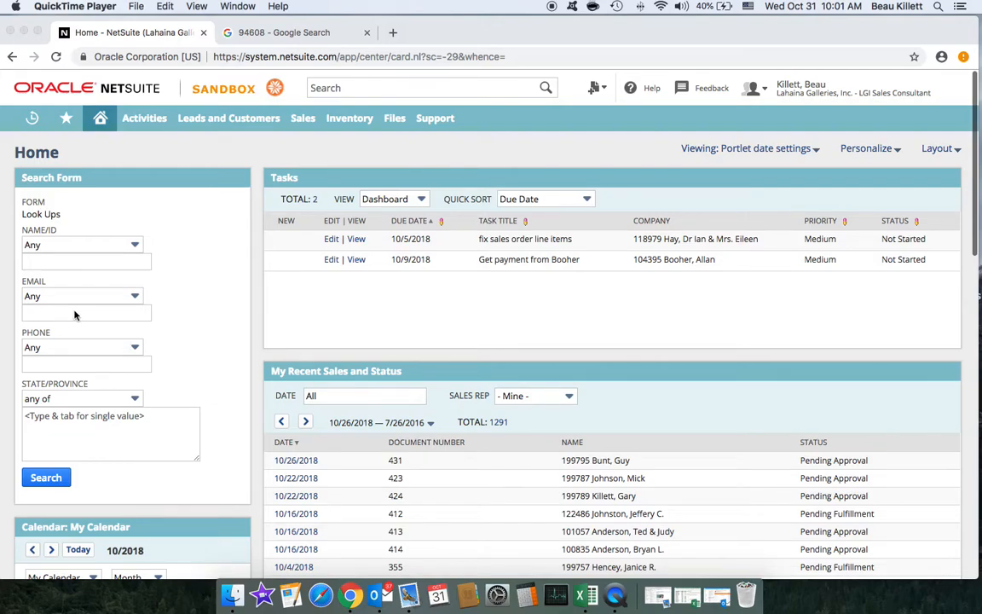
Step: Run a Look Ups search with the customer's name entered as 'Last, First' in Name/ID
click(182, 309)
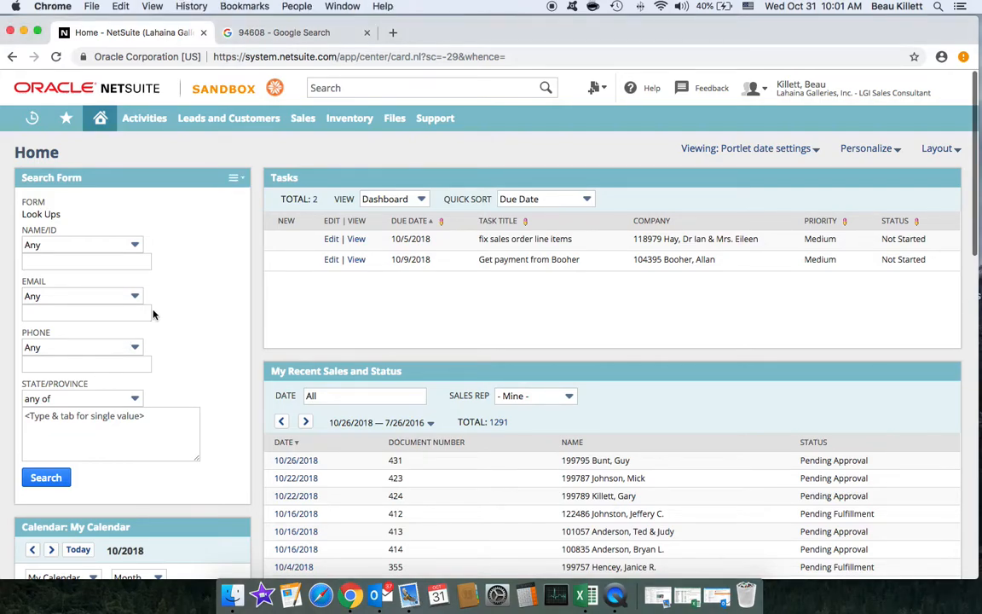
click(66, 317)
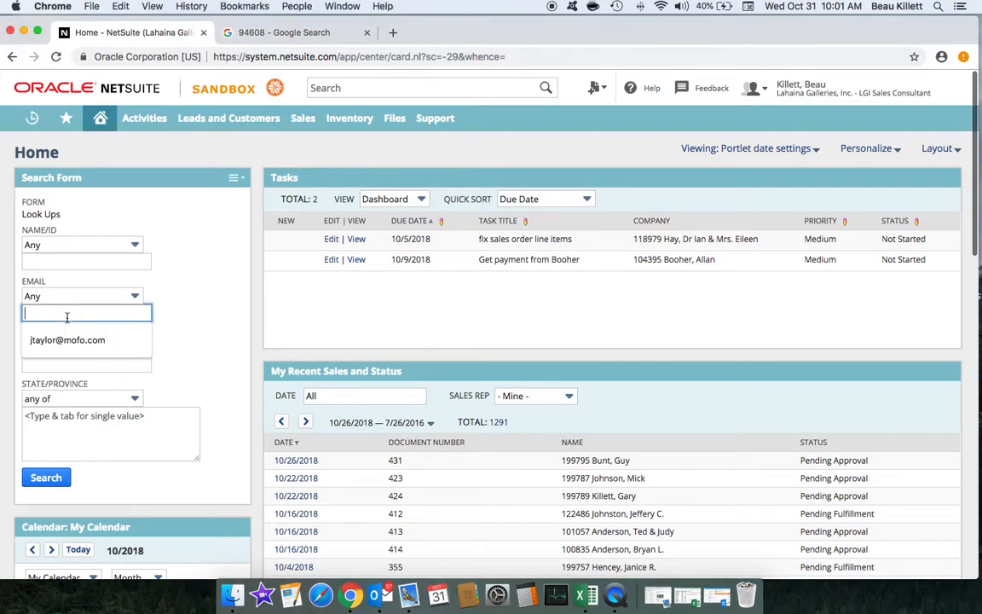
click(146, 312)
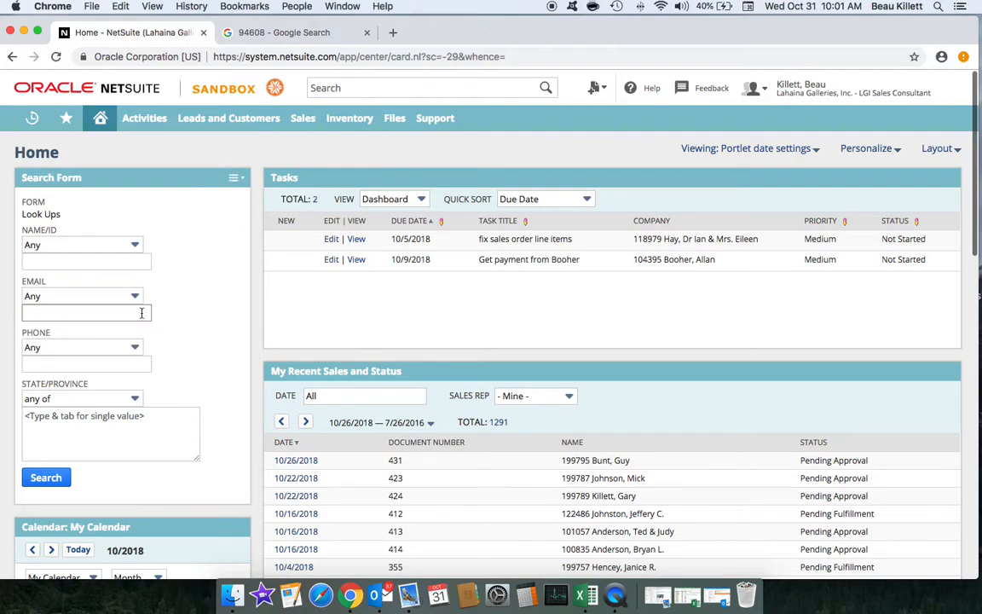
click(114, 312)
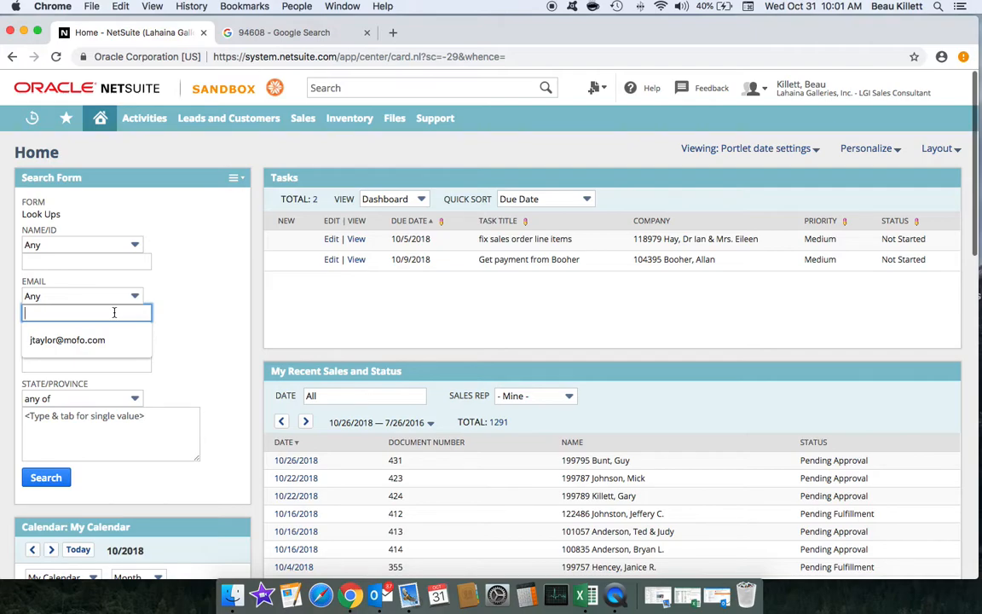
click(67, 261)
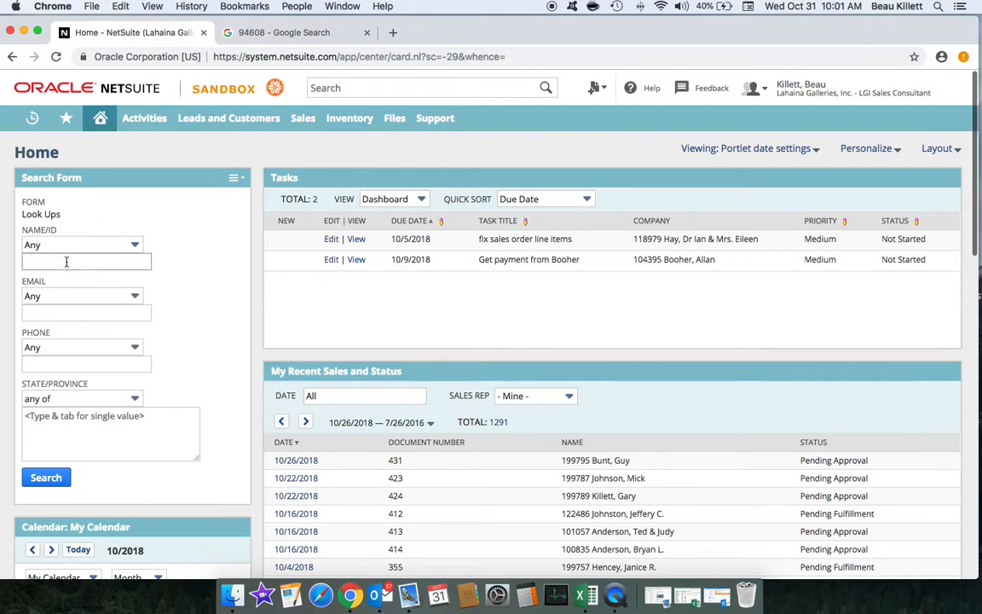
click(67, 311)
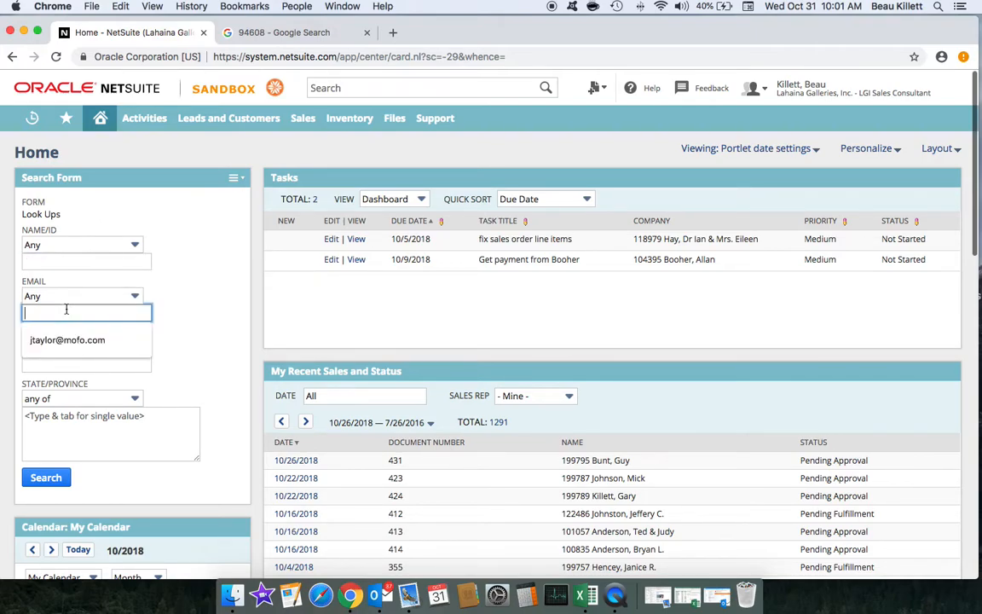
click(190, 373)
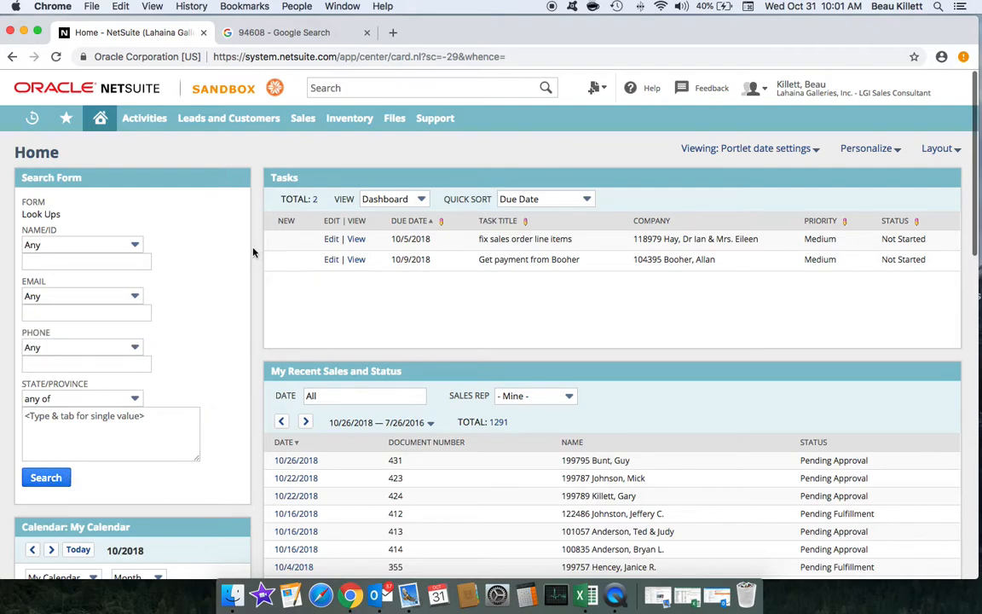
click(100, 260)
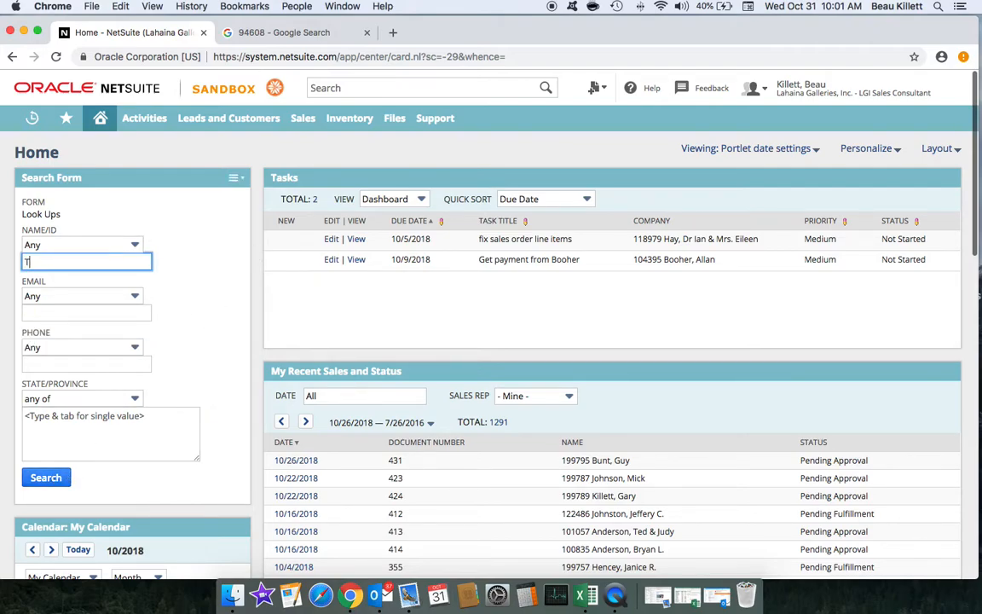
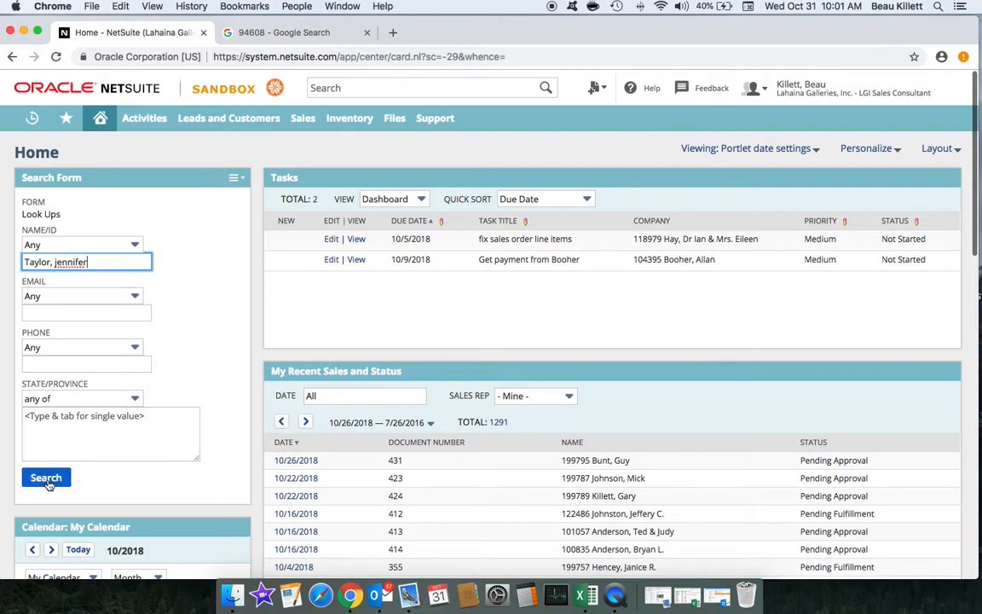
click(44, 476)
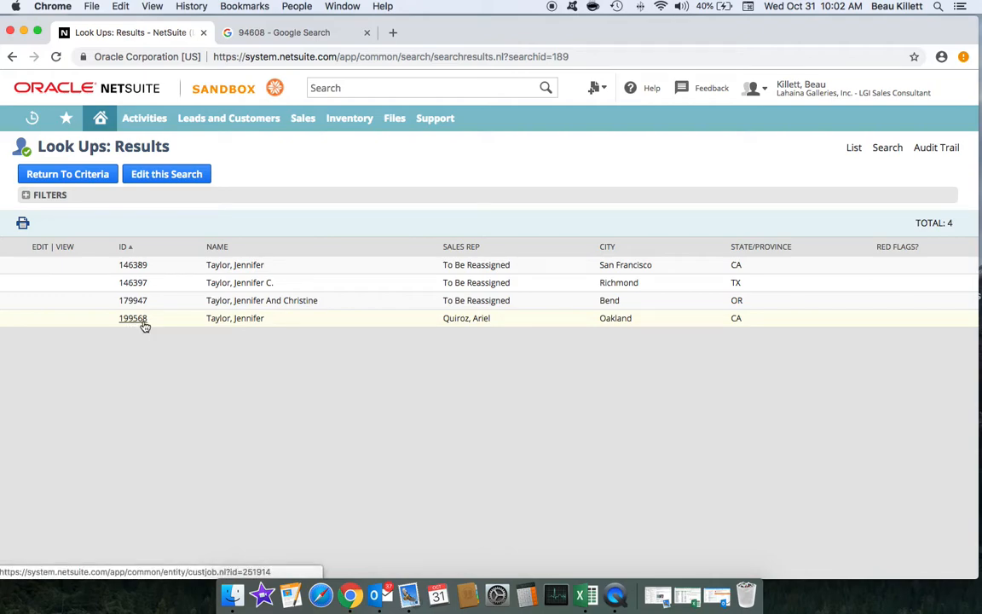
Step: Return to the search criteria, delete the Name/ID entry, and go back to the Home dashboard
click(88, 179)
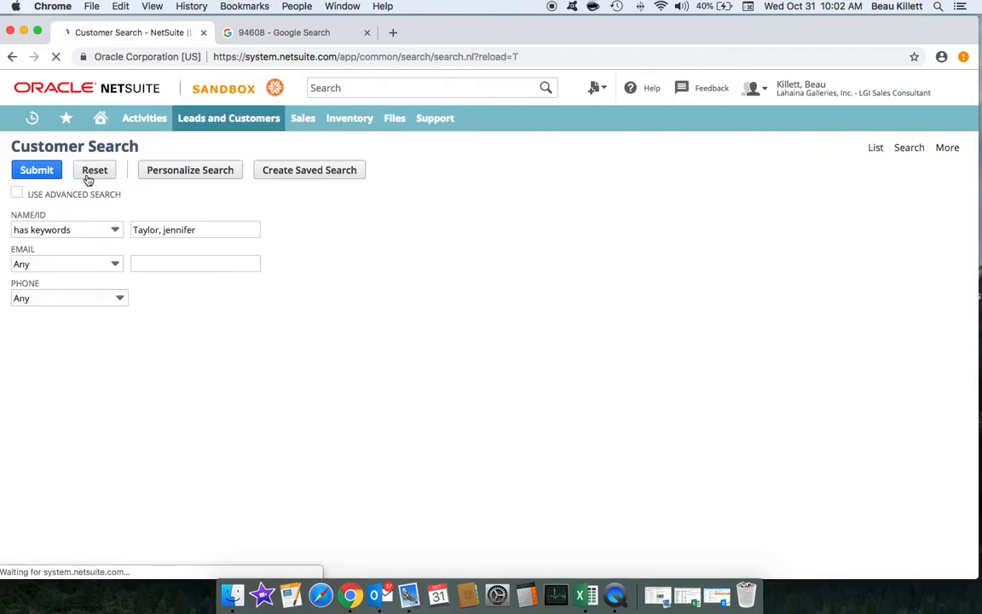
drag(208, 229, 132, 227)
key(BackSpace)
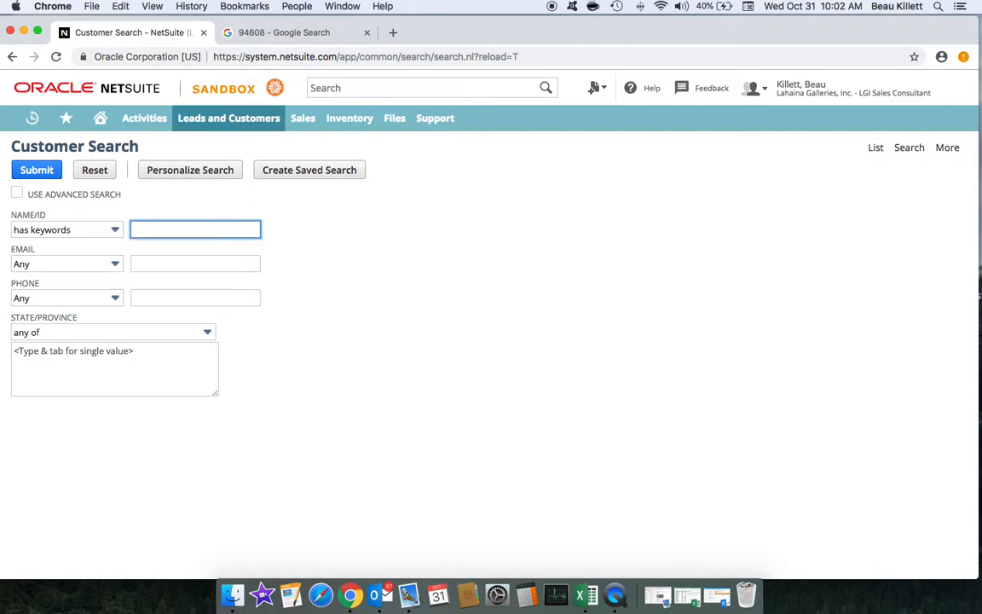
click(162, 264)
click(163, 266)
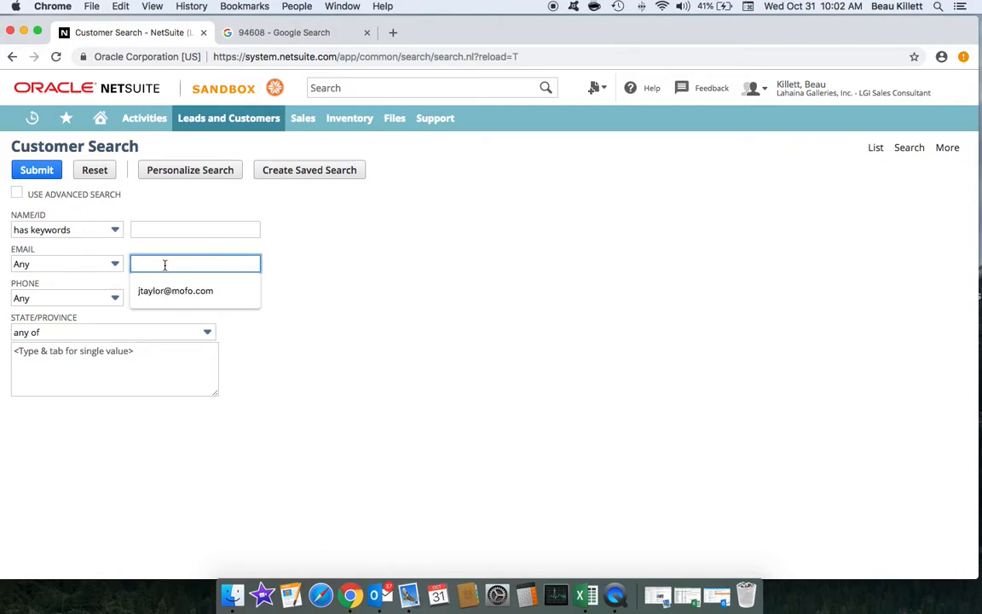
click(181, 212)
click(95, 124)
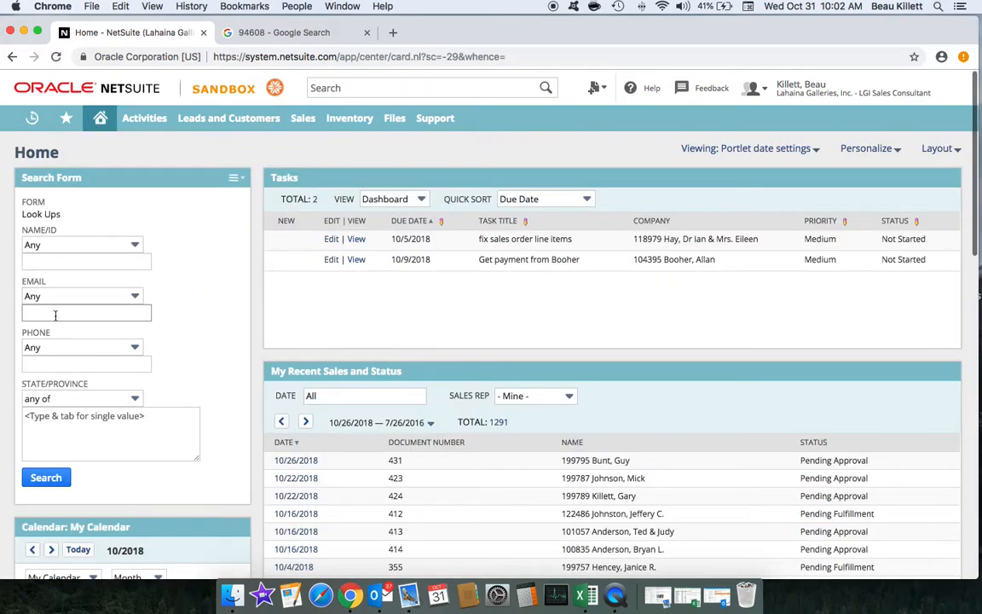
Step: Run a Look Ups search using the customer's e-mail address as the criterion
click(56, 316)
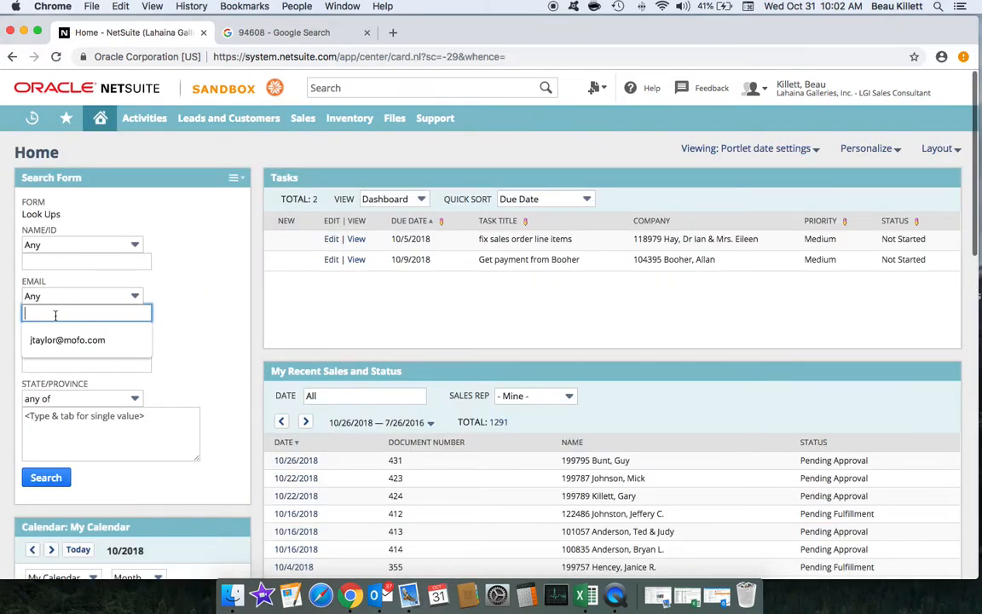
click(56, 478)
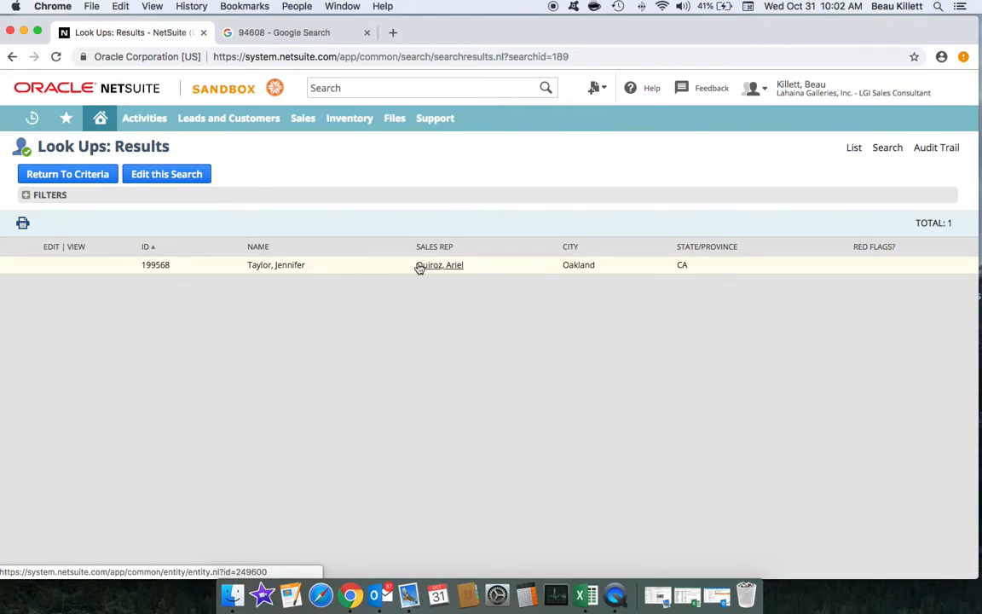
Step: Open the single matched customer's ID link, then go back twice after the permission violation
mouse_move(460, 268)
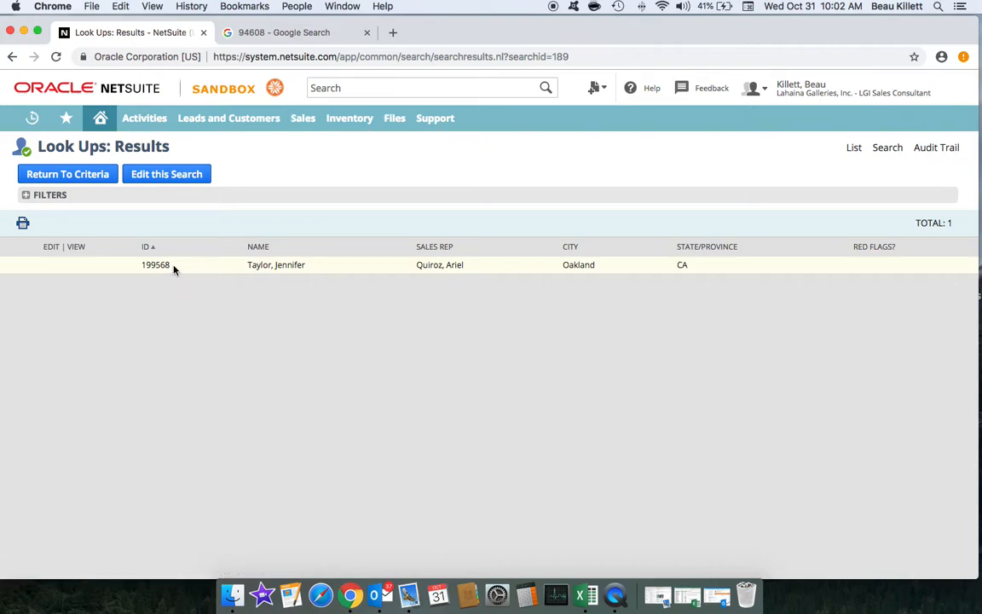
mouse_move(163, 268)
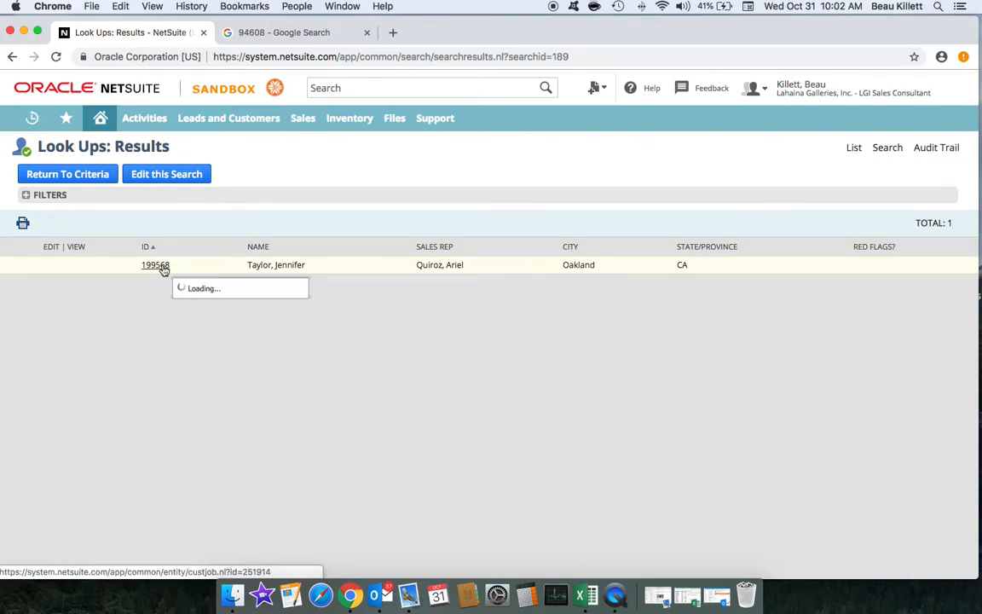
click(163, 267)
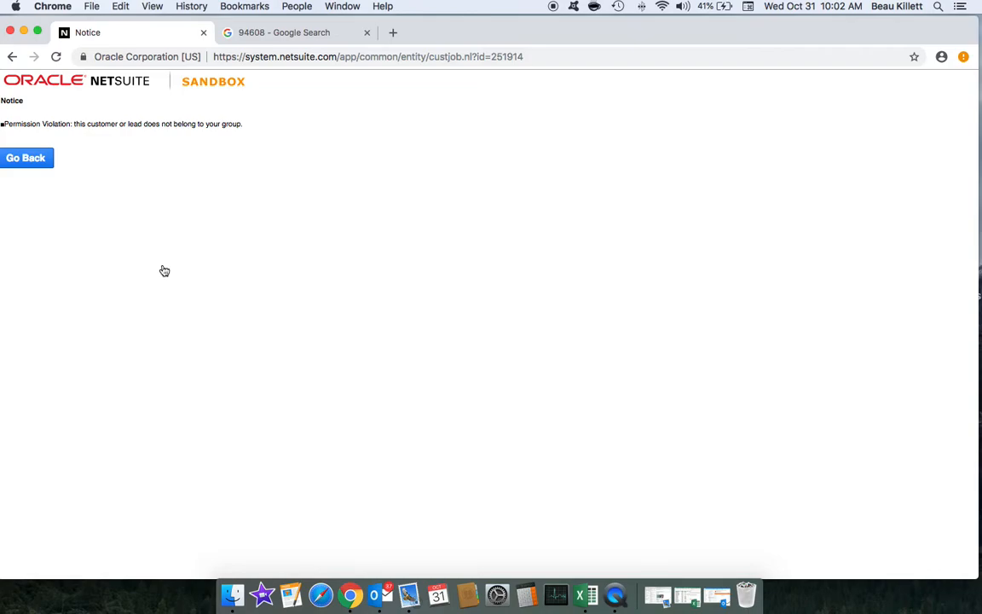
click(12, 57)
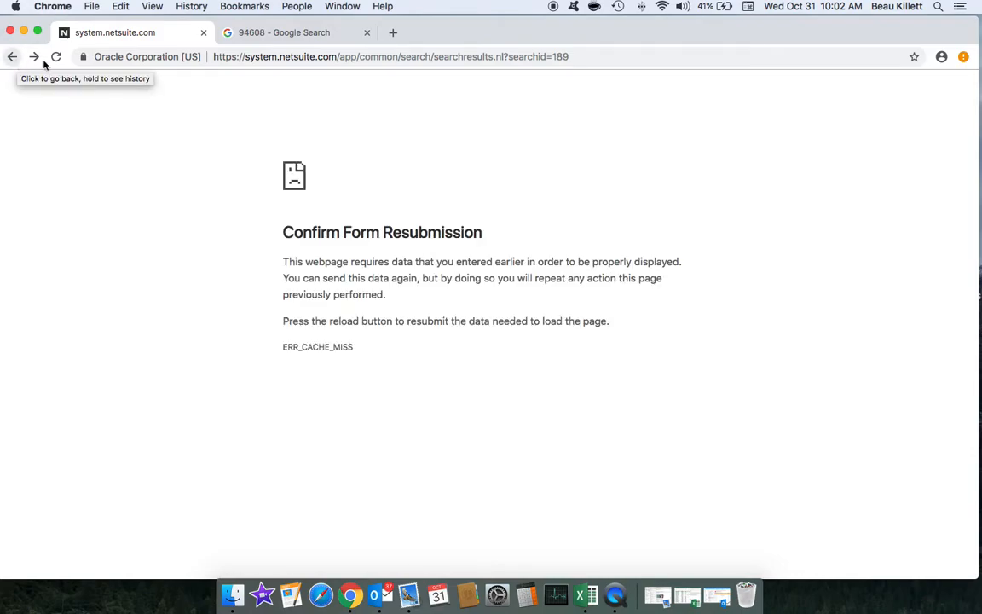
click(11, 57)
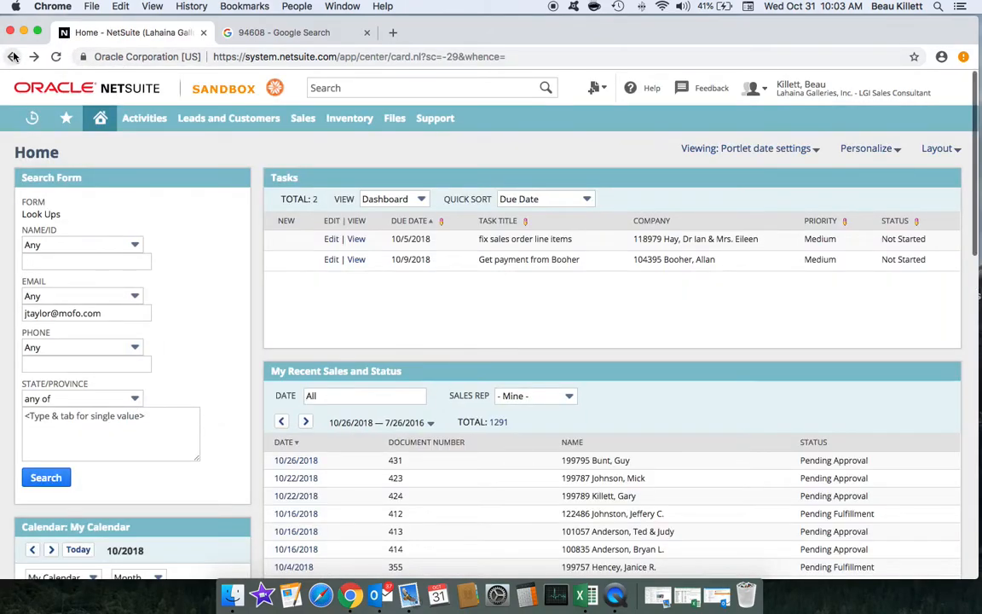
Step: Reload the Home dashboard and bring up the Create New menu
click(102, 121)
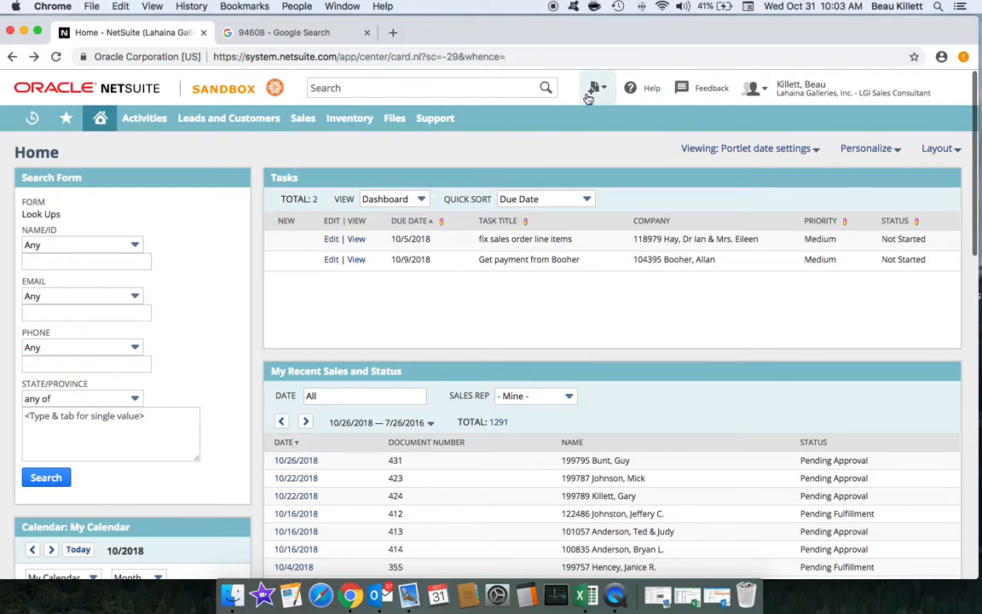
mouse_move(595, 91)
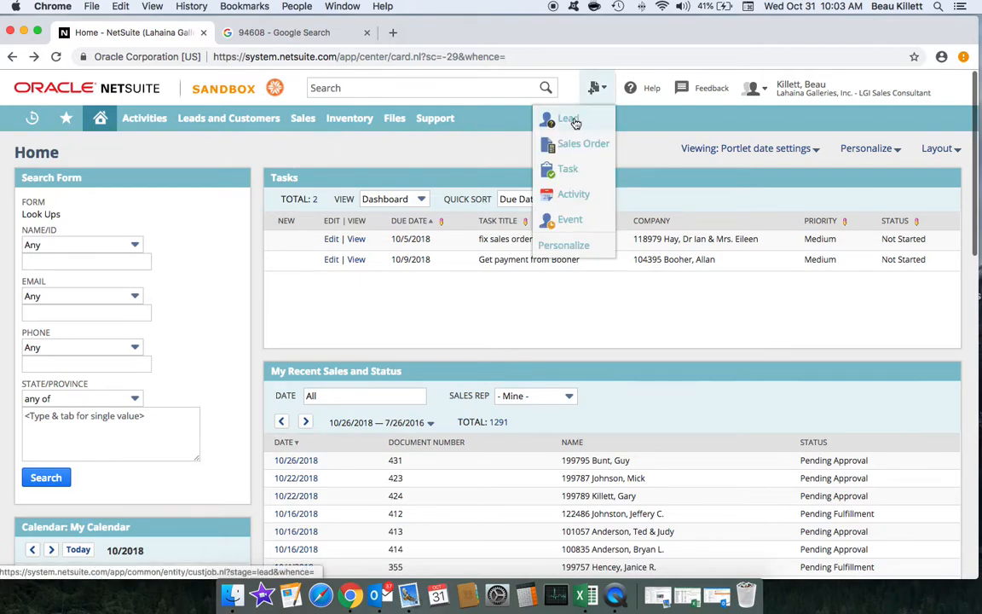
Step: Start a new lead with the customer's name and e-mail address
click(568, 120)
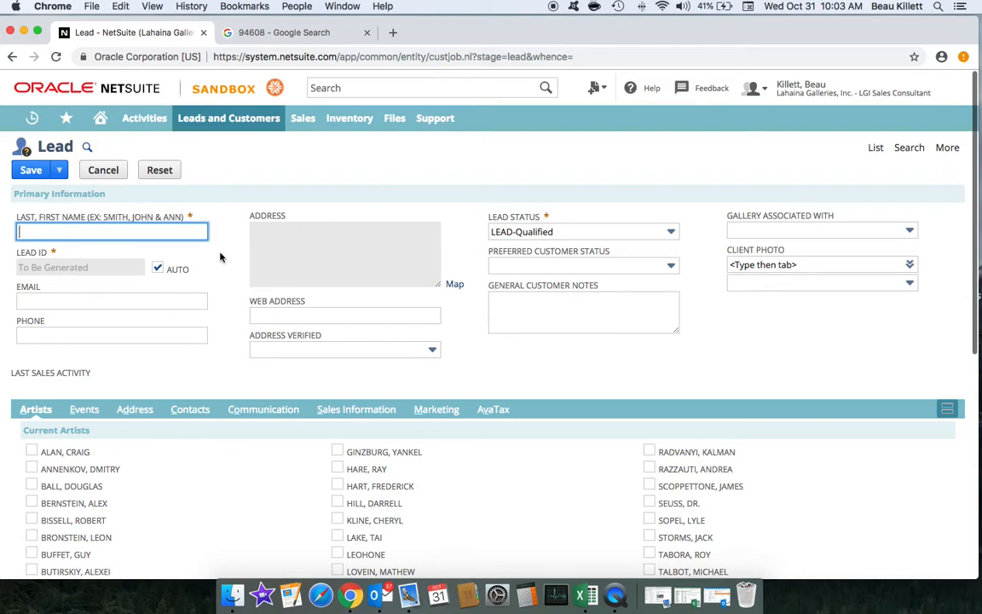
click(117, 300)
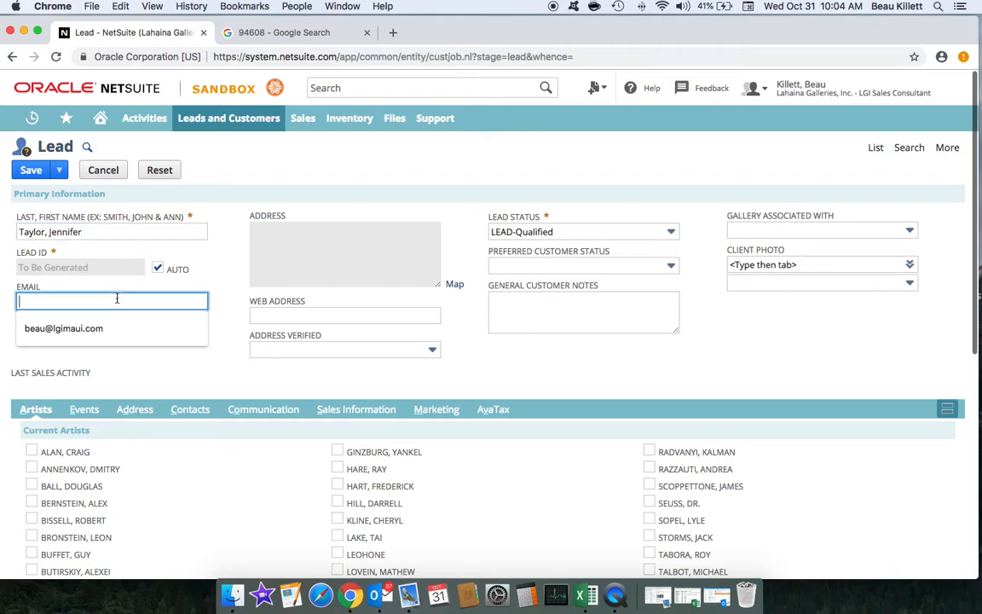
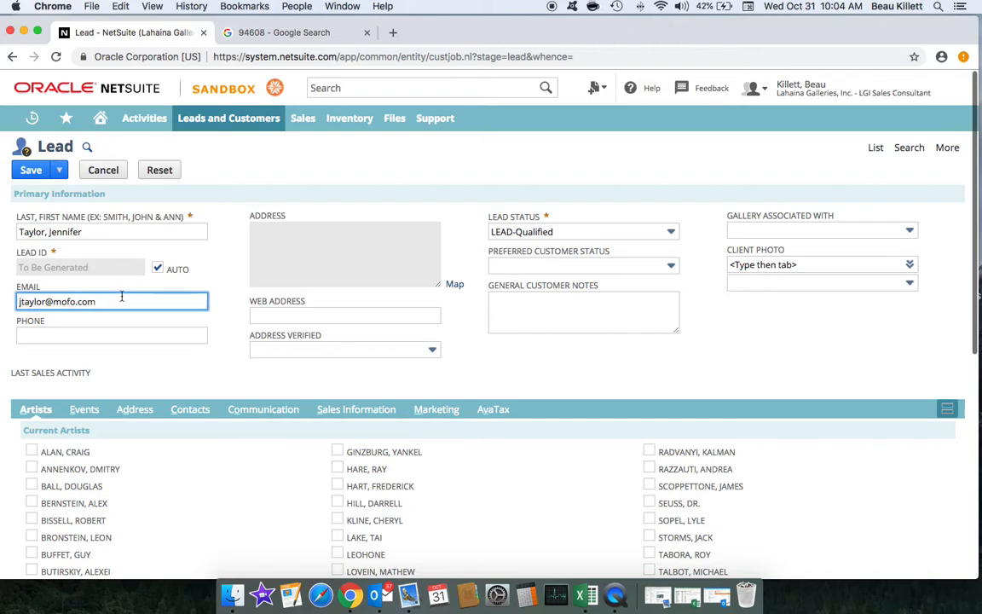
Step: Copy the lead's e-mail address for reuse
drag(122, 301, 17, 304)
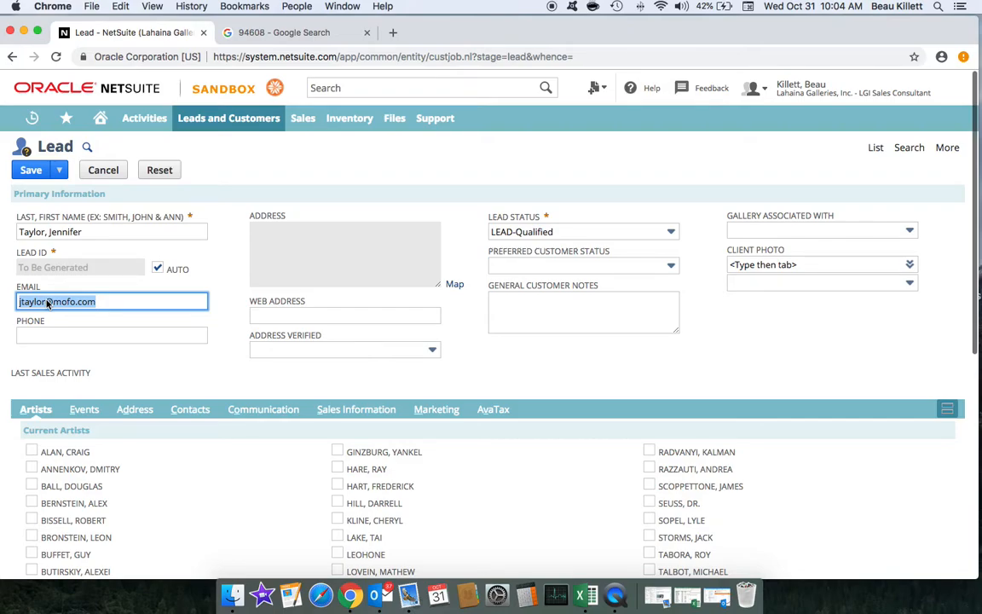
right_click(48, 303)
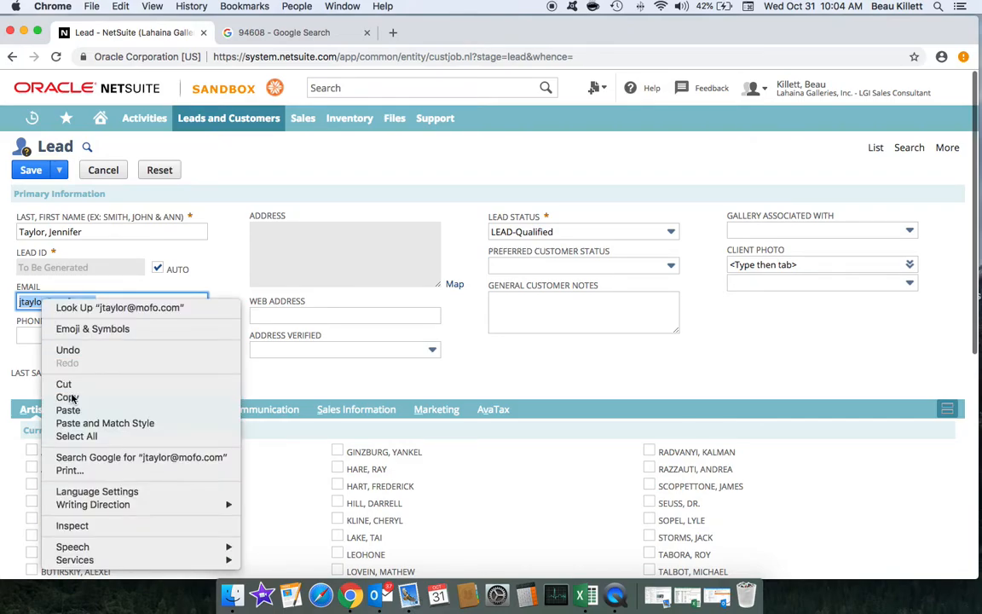
click(68, 397)
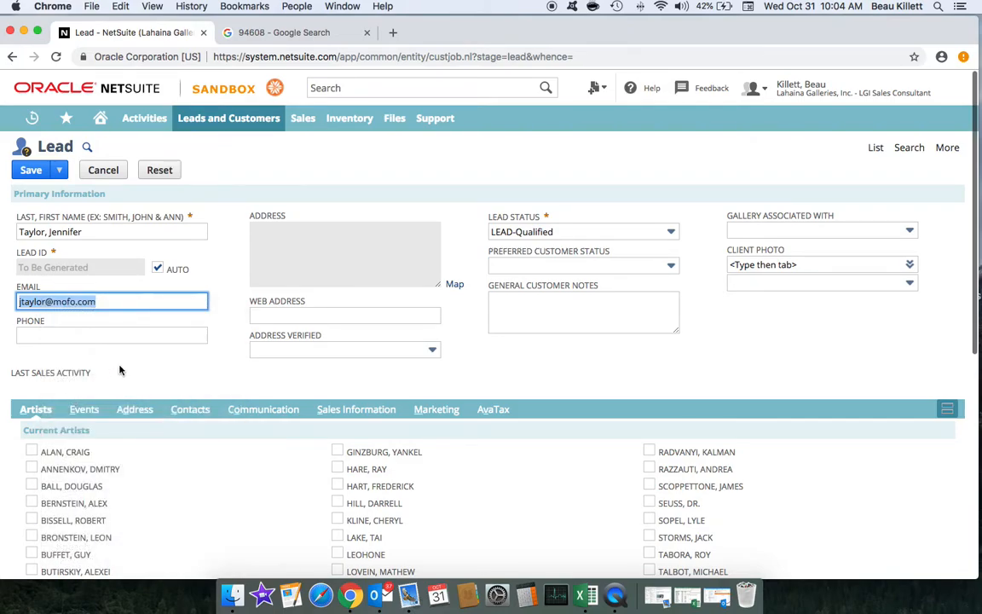
click(168, 367)
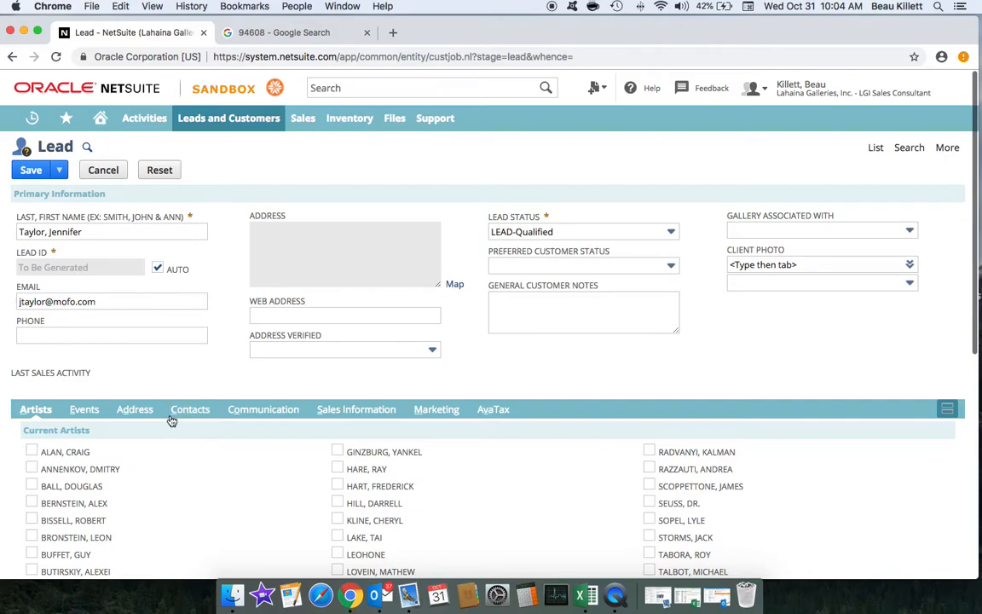
Step: In Contacts, add a contact with the pasted e-mail, the customer's first name and last name
click(191, 410)
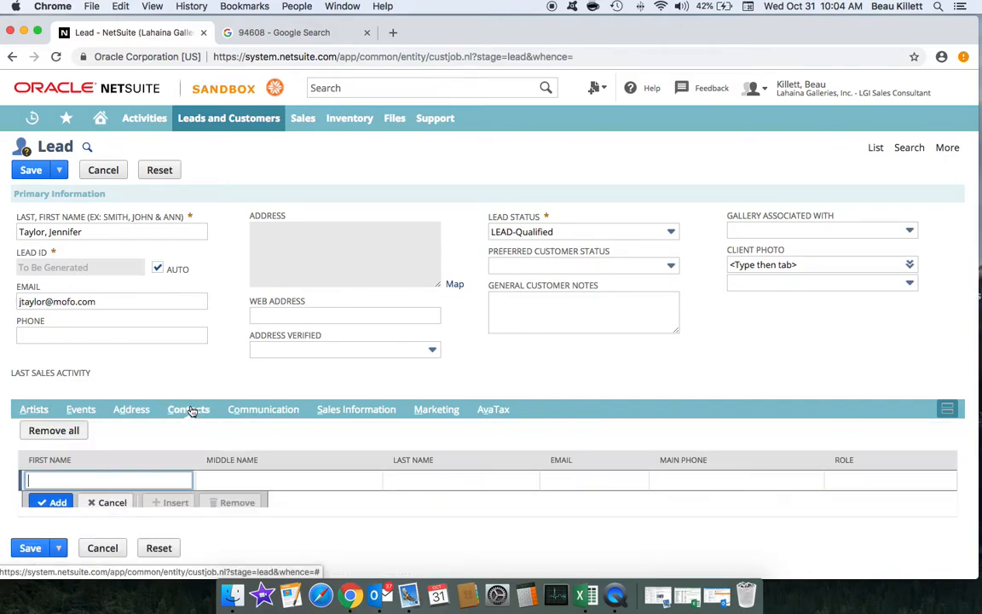
click(565, 479)
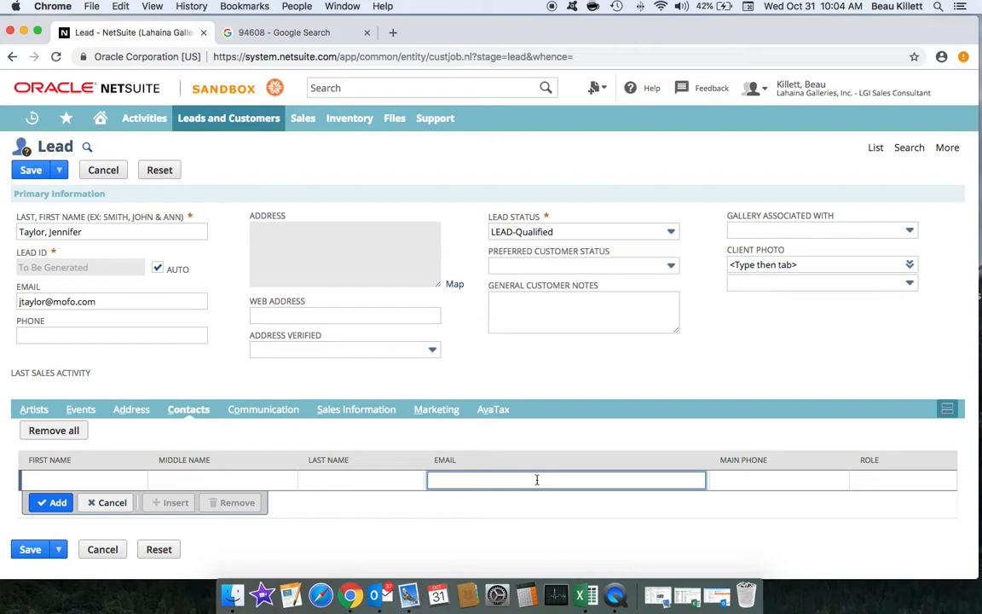
right_click(494, 479)
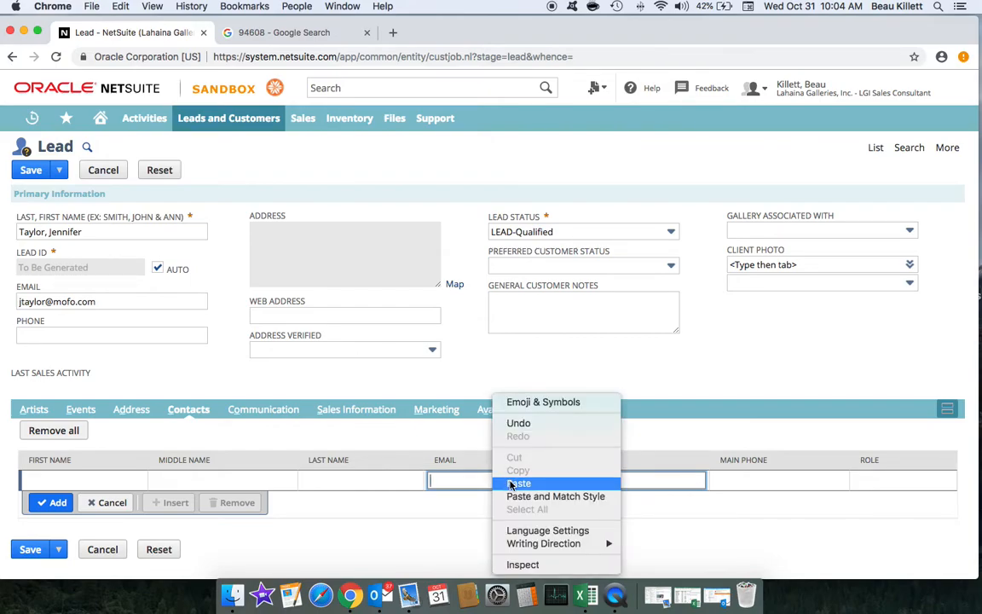
click(518, 483)
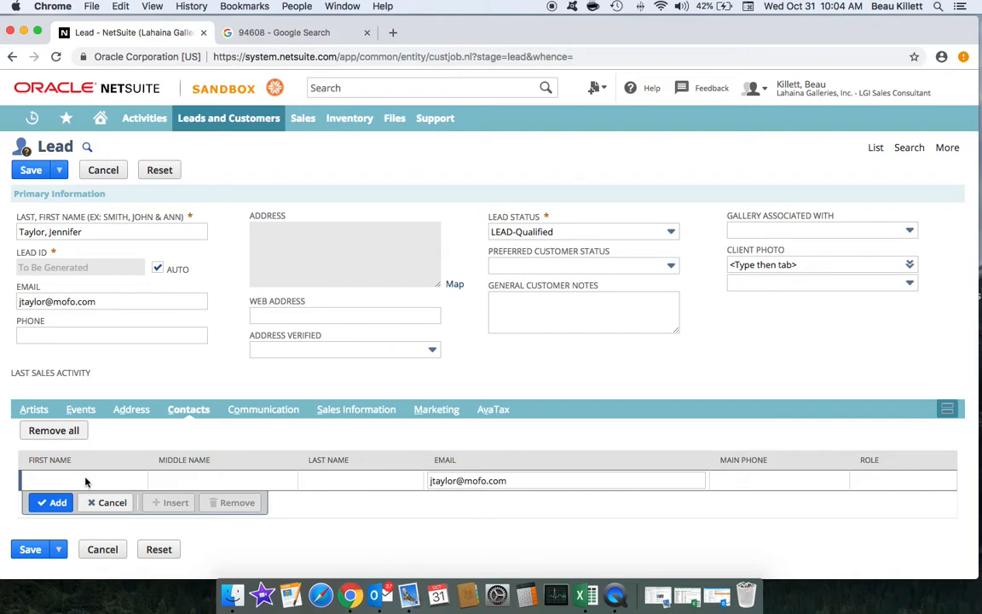
click(87, 480)
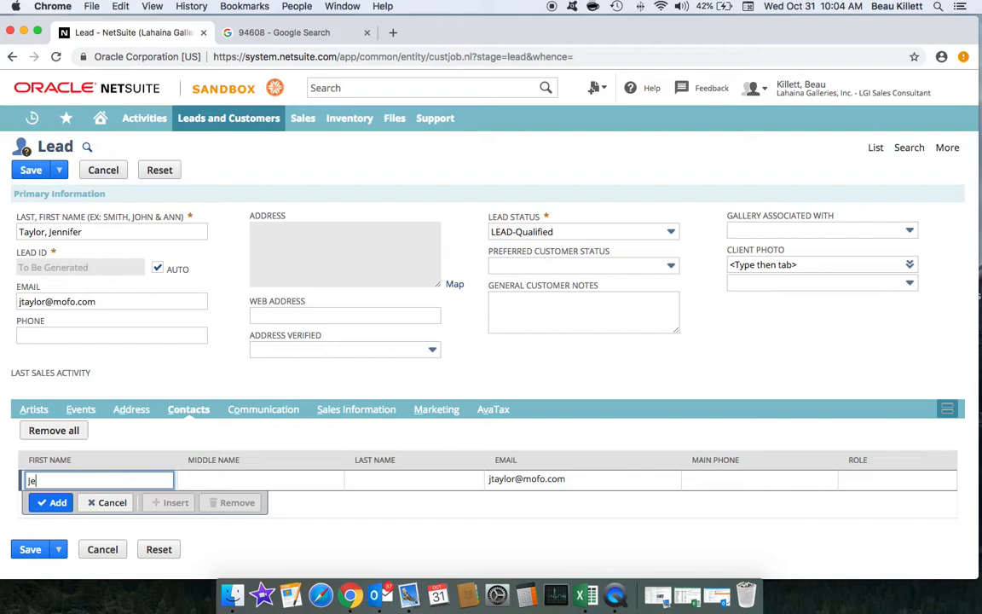
click(393, 486)
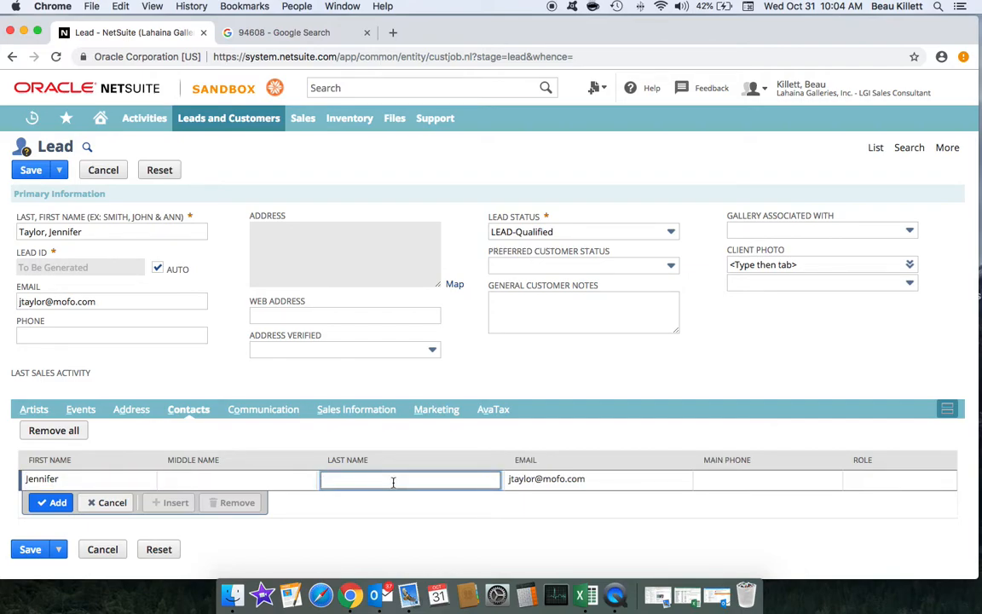
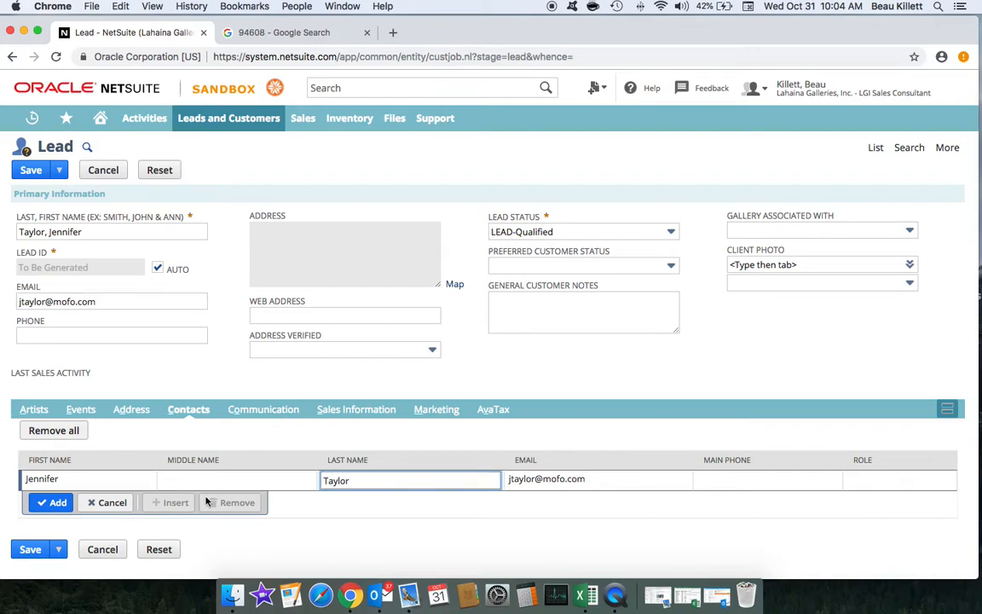
click(53, 502)
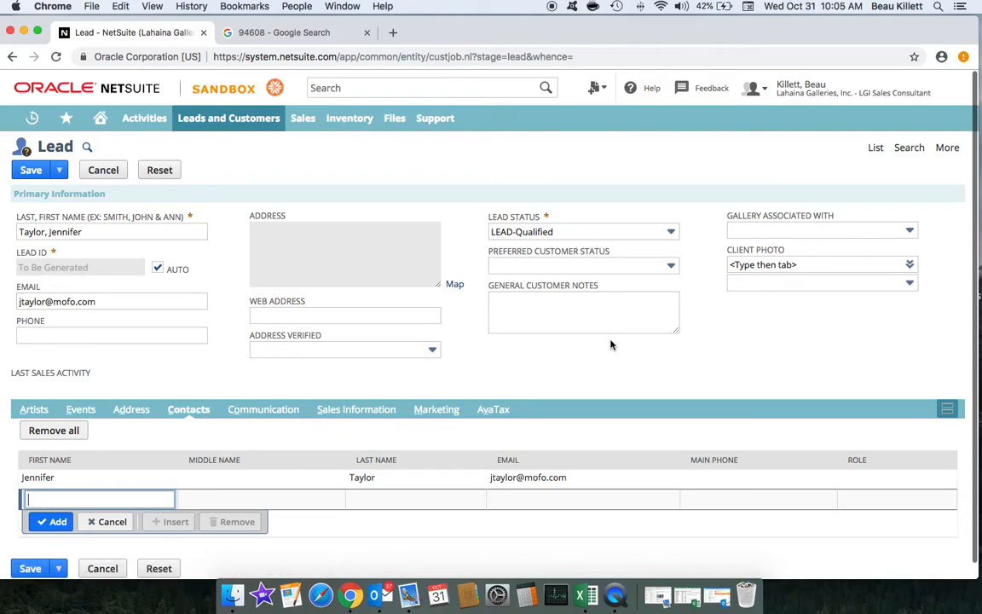
Step: Set the second Client Photo field to DO NOT CONTACT!!, then clear it again
click(911, 284)
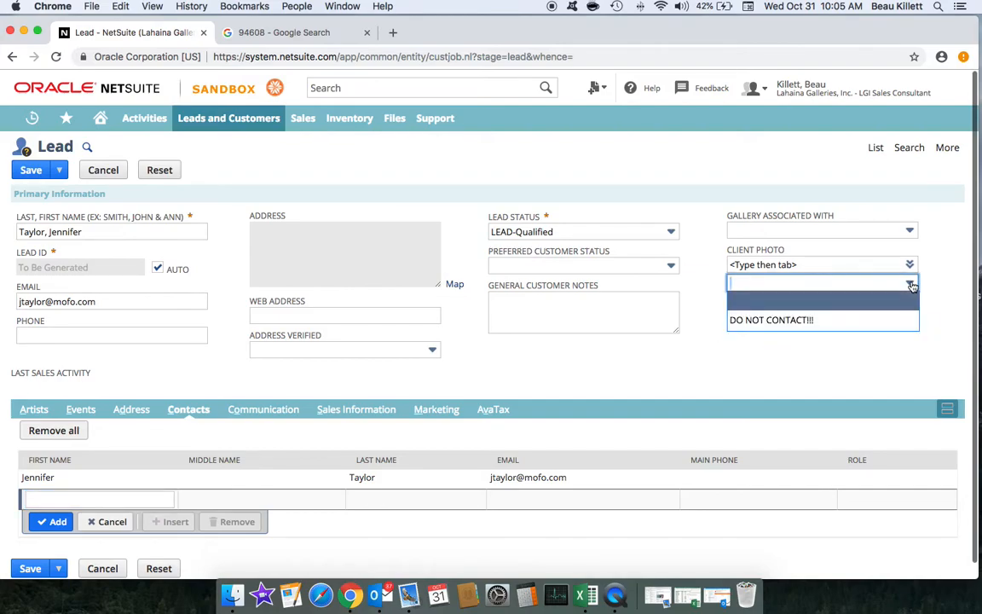
click(895, 318)
click(909, 283)
click(890, 295)
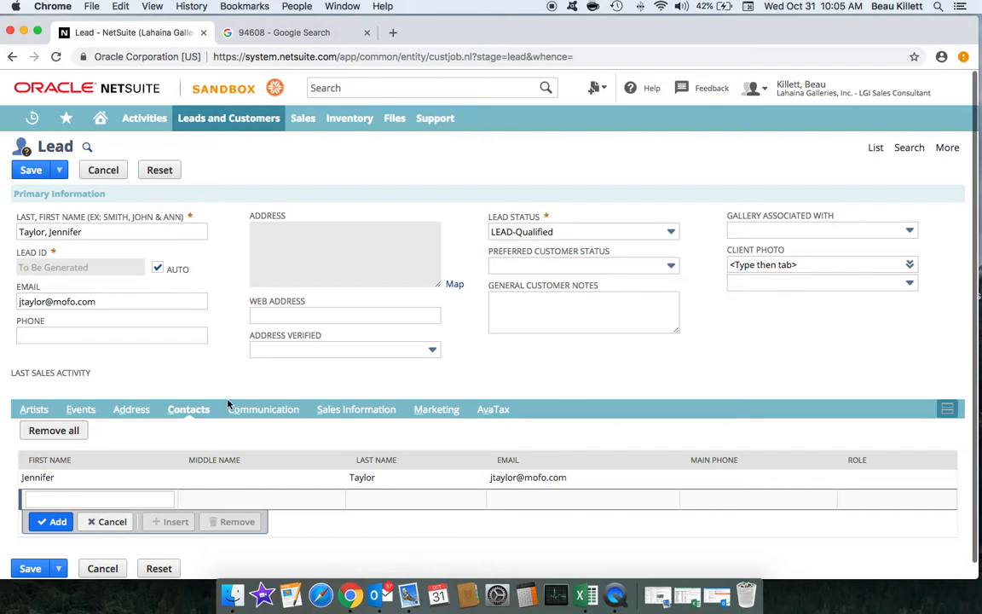
click(75, 337)
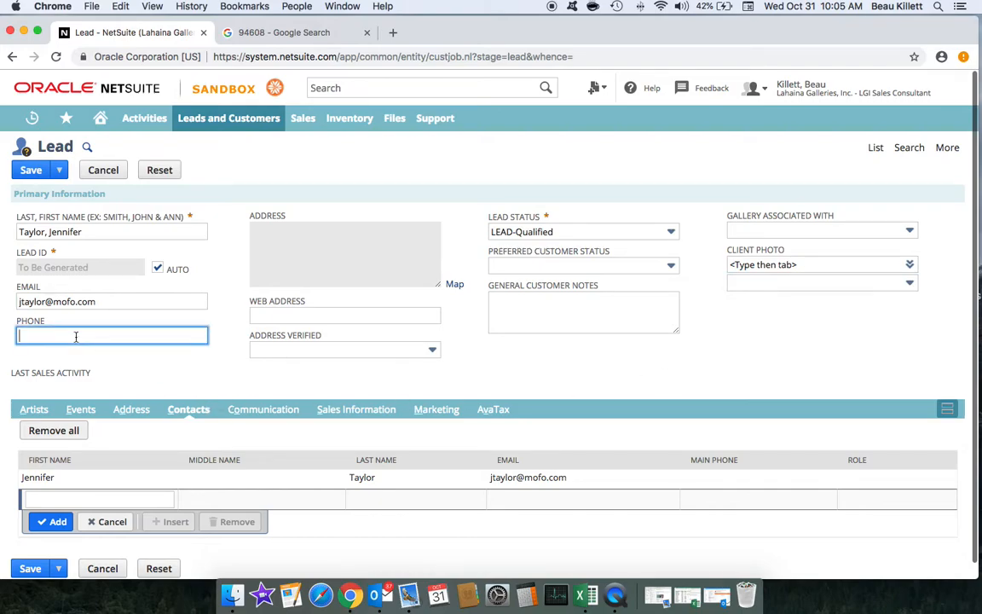
Step: Enter the lead's phone number and copy it for reuse
drag(80, 335, 15, 335)
right_click(23, 335)
click(62, 402)
click(190, 350)
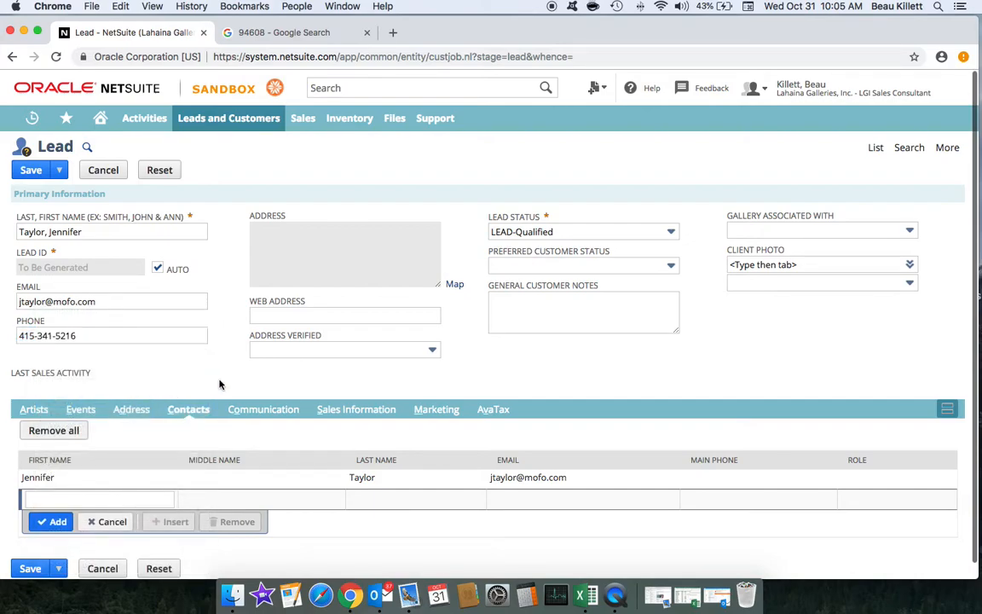
Step: Open the lead's address for editing and paste the copied phone number into it
click(134, 410)
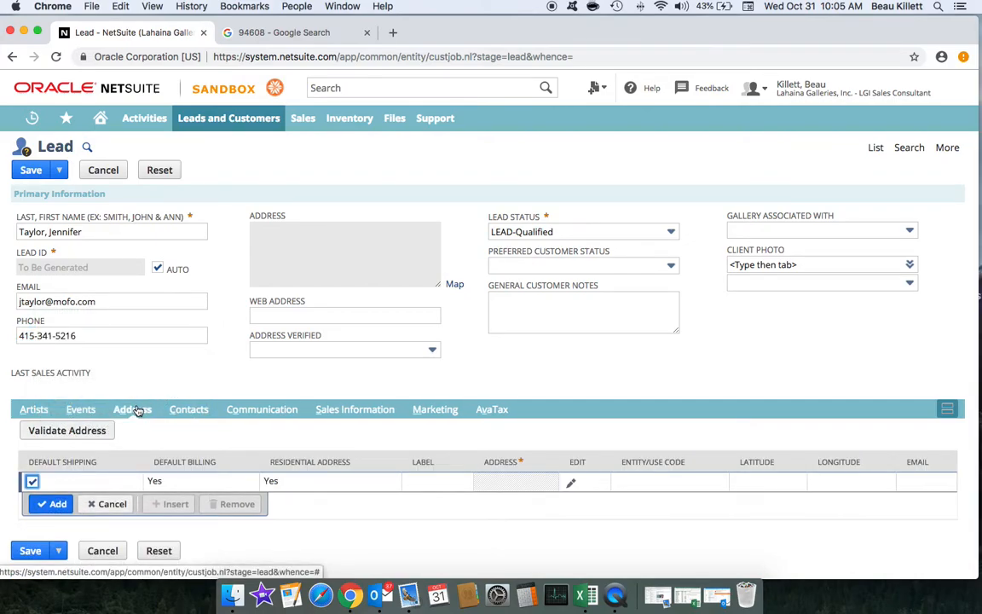
click(574, 485)
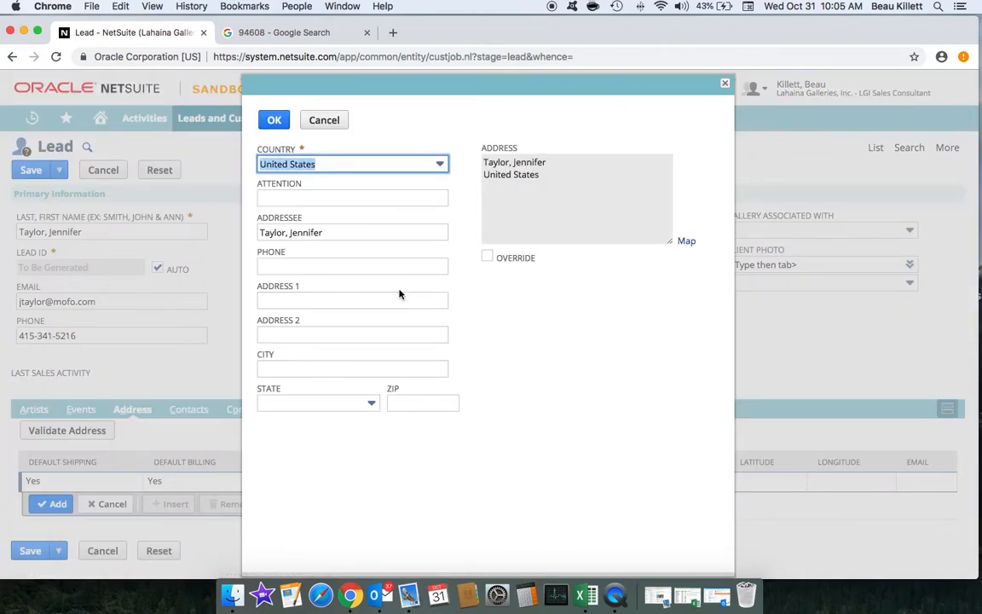
click(288, 263)
right_click(287, 266)
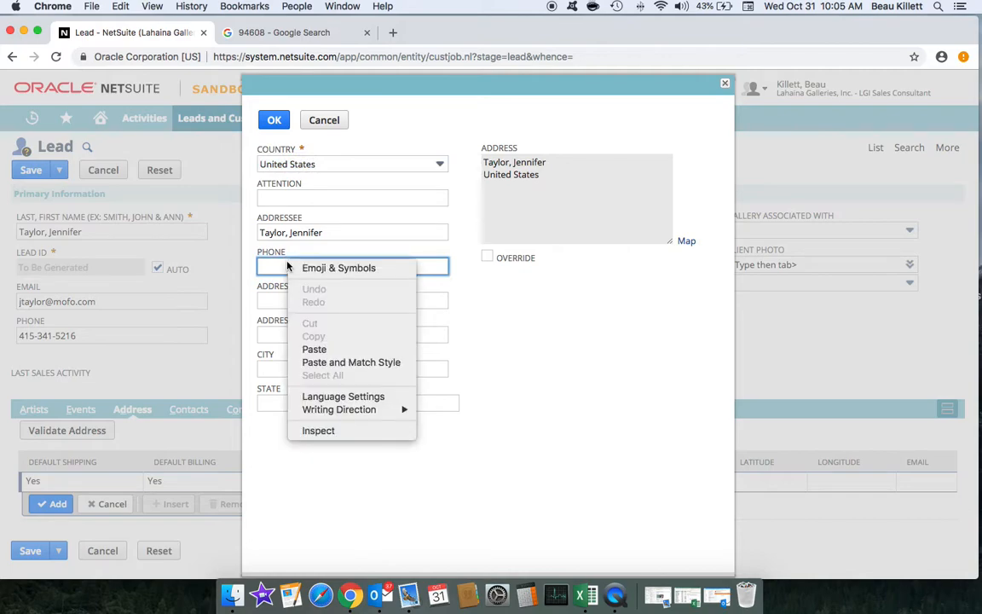
click(314, 349)
click(476, 314)
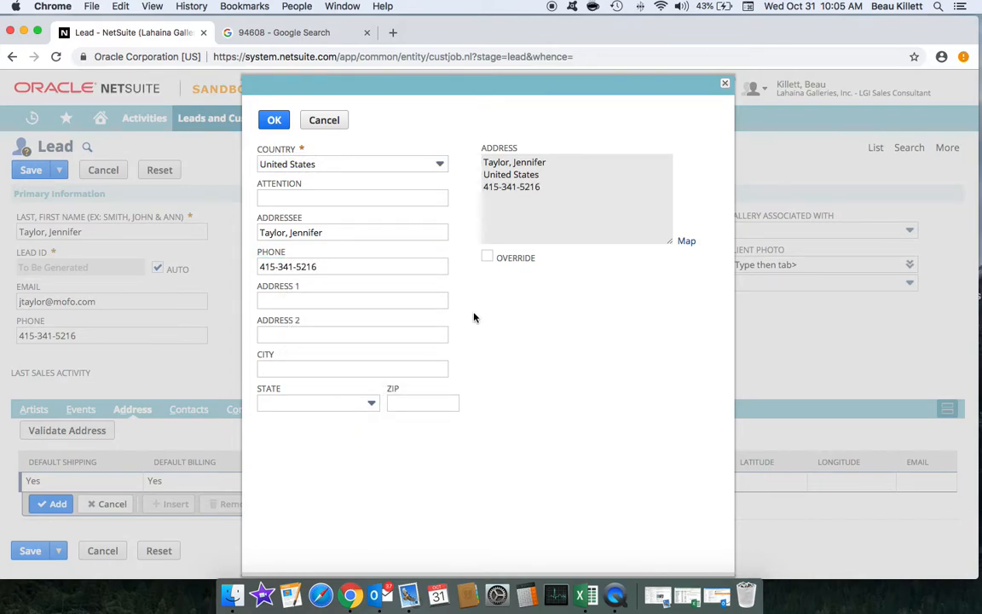
Step: Enter the customer's ZIP code and street address, leave Address 2 empty, and save the address
click(416, 403)
text(946)
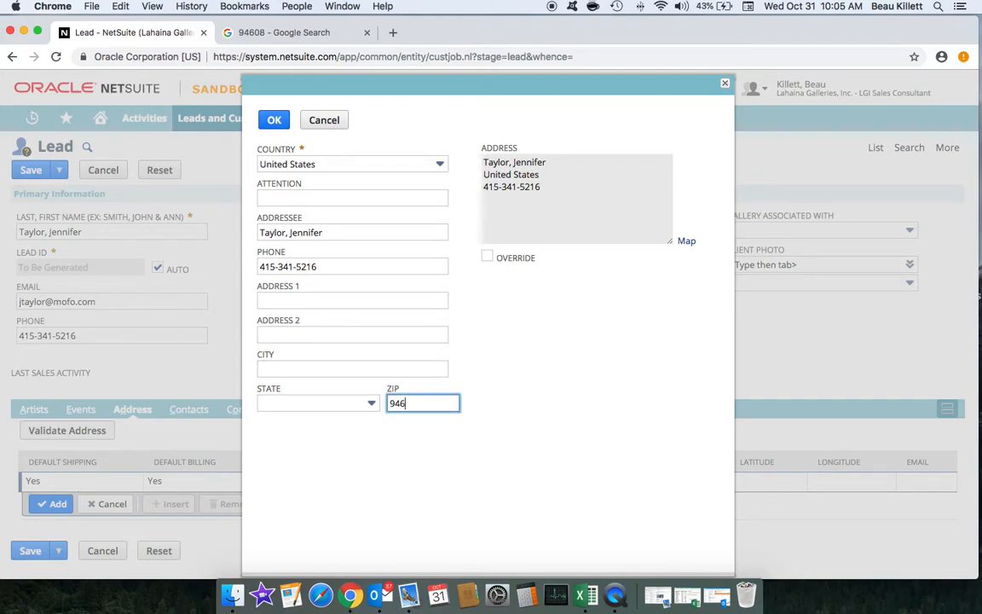
text(04)
click(512, 398)
click(297, 300)
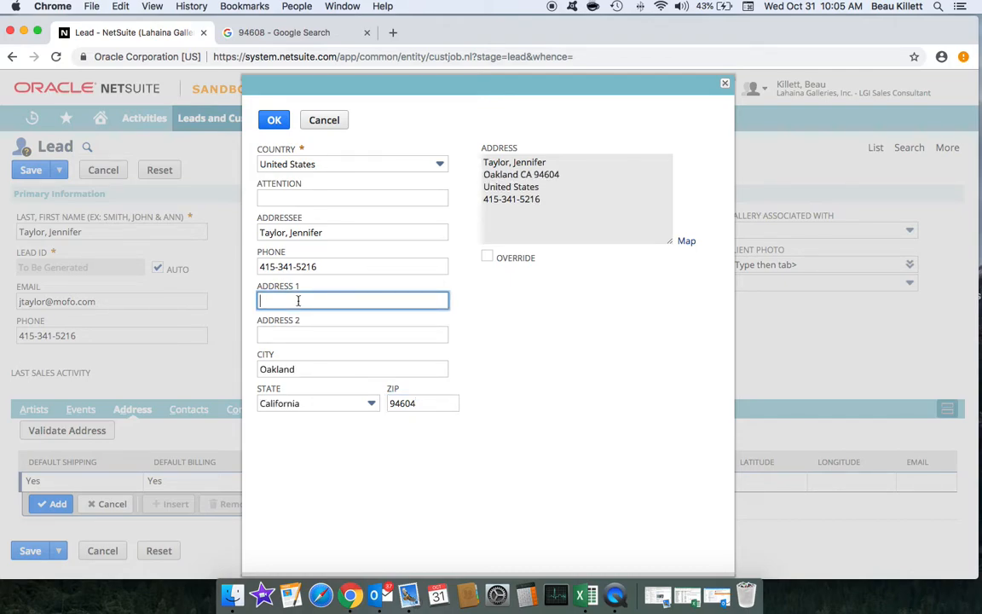
click(285, 333)
text(apr)
key(BackSpace)
key(BackSpace)
key(BackSpace)
click(521, 335)
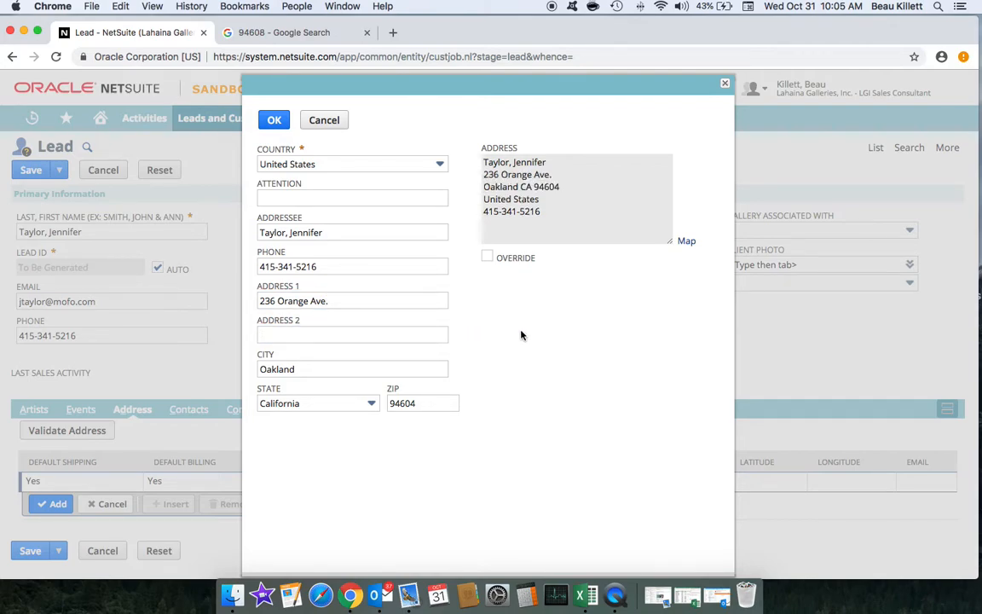
click(275, 124)
click(275, 122)
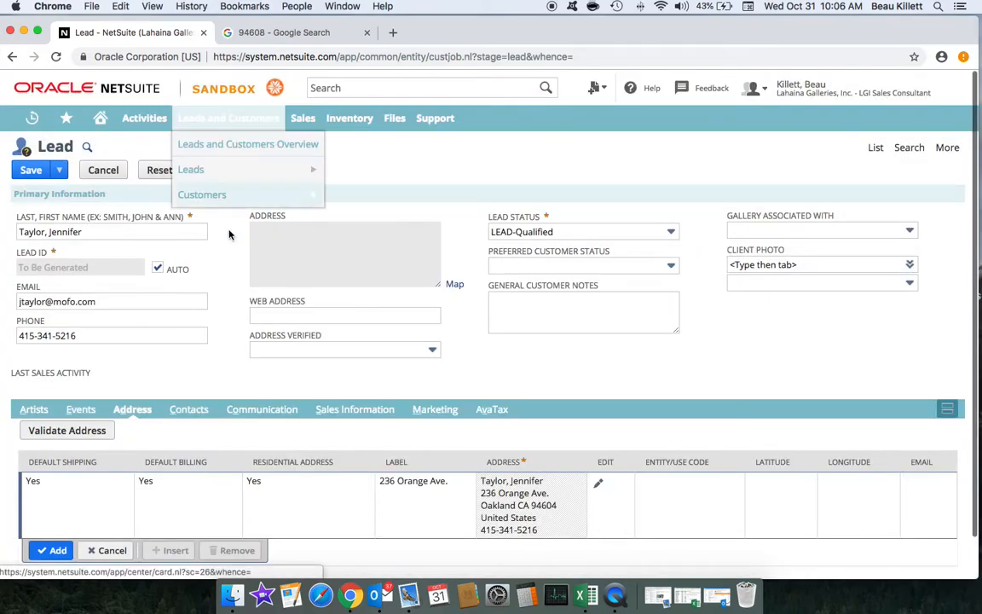
Step: On the Artists subtab, tick two artists as the lead's interests
scroll(221, 254, down, 1)
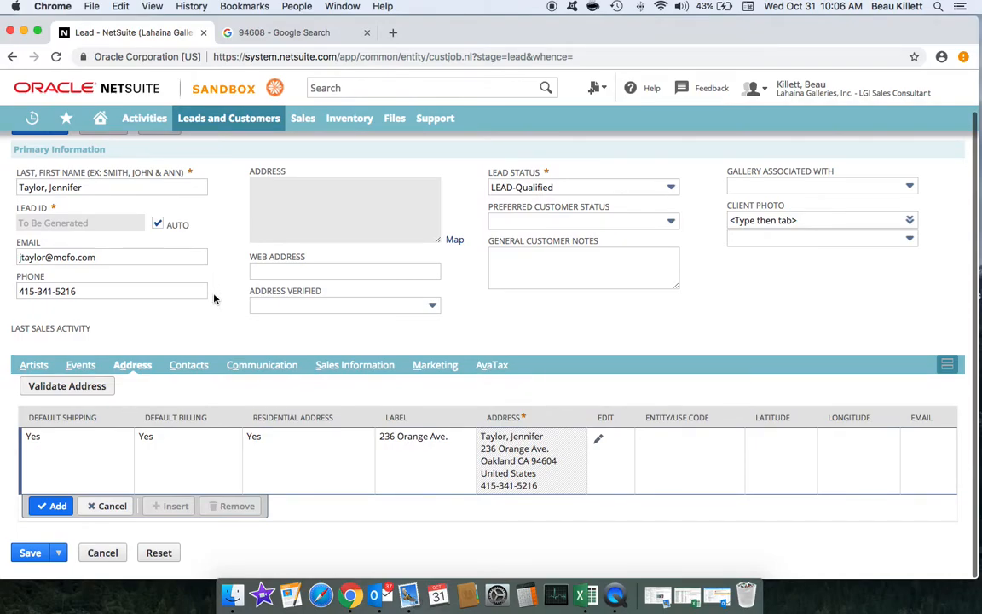
click(26, 365)
scroll(207, 427, down, 3)
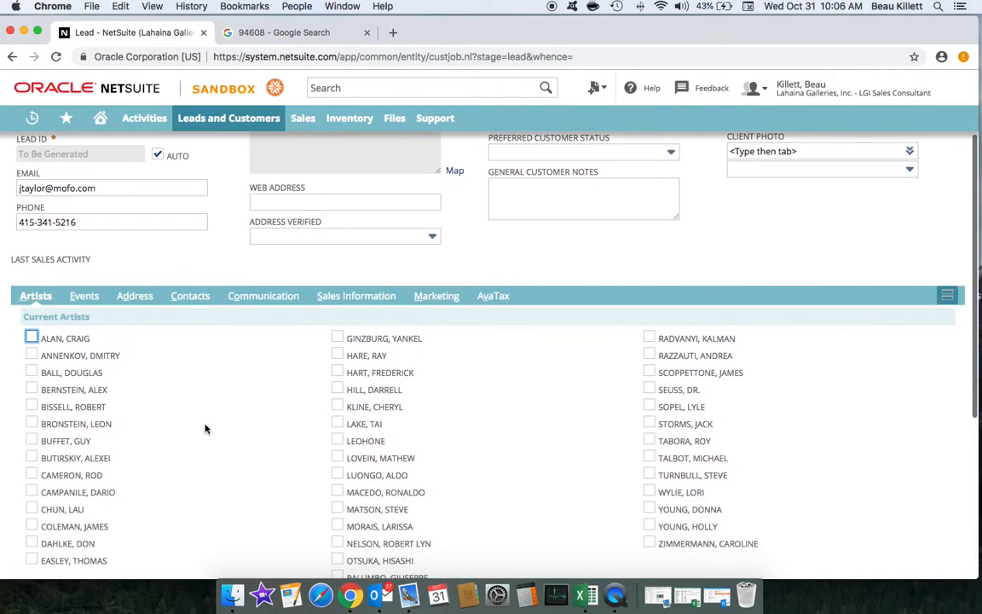
click(371, 451)
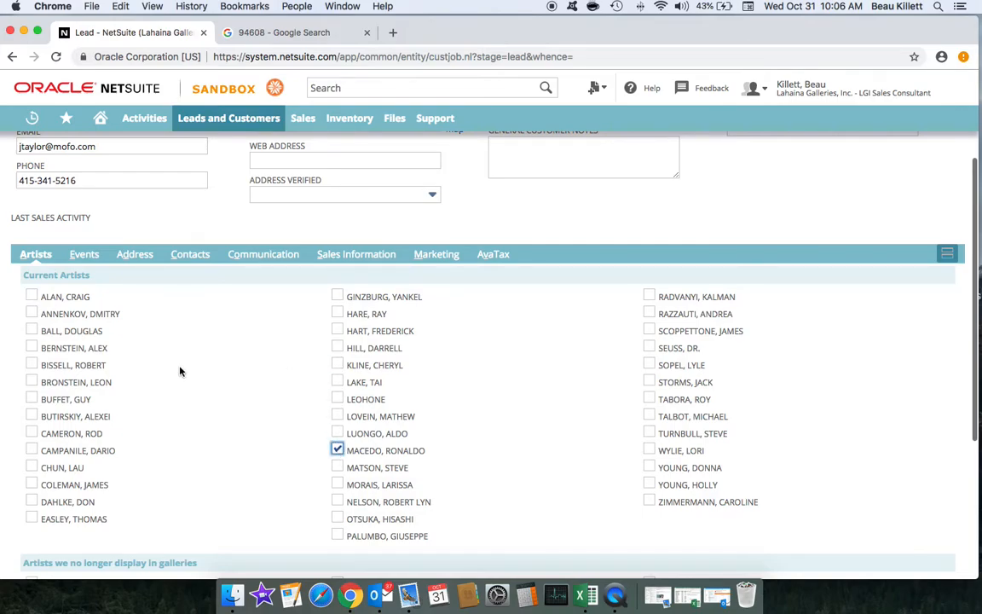
click(36, 367)
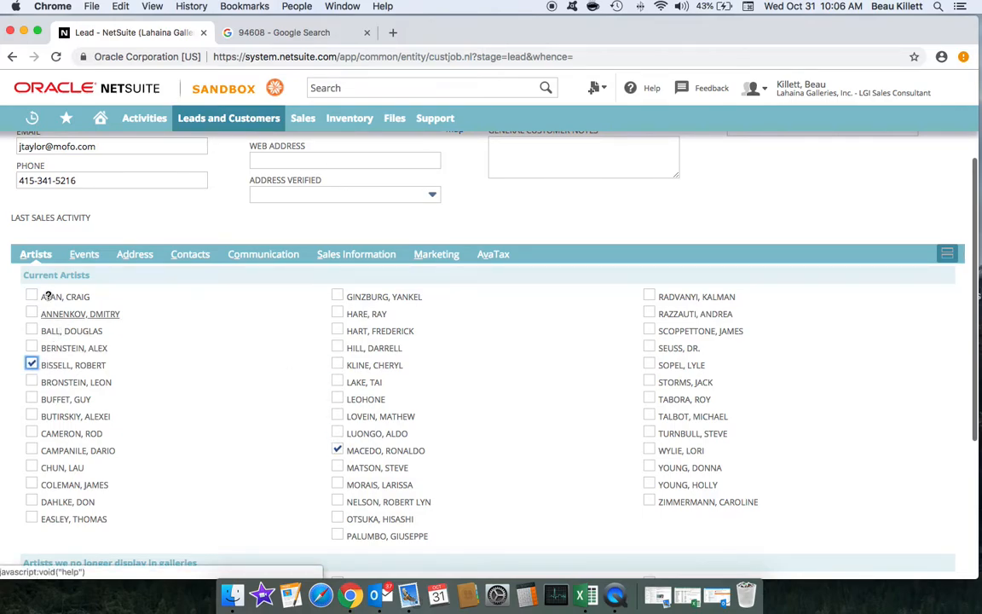
Step: Leave the Big Island, Maui and Newport Shows events unticked, then return to Contacts
click(84, 254)
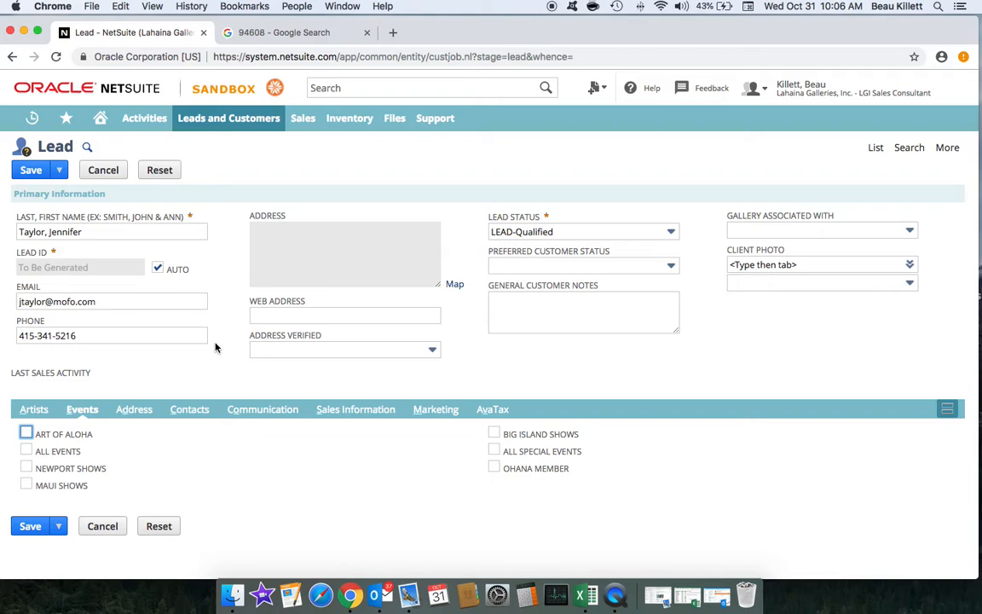
click(495, 437)
click(495, 433)
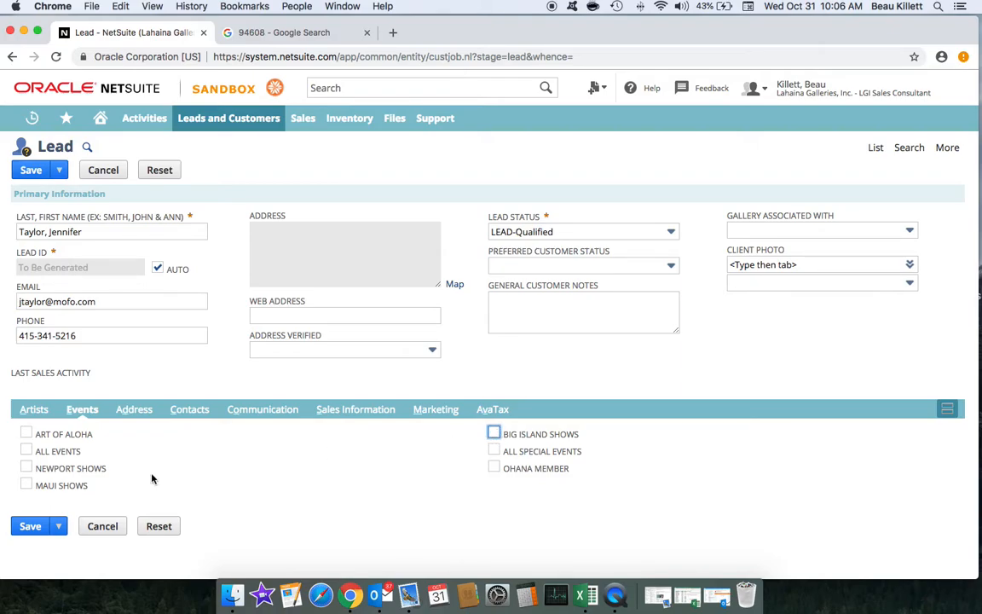
click(26, 485)
click(25, 487)
click(27, 468)
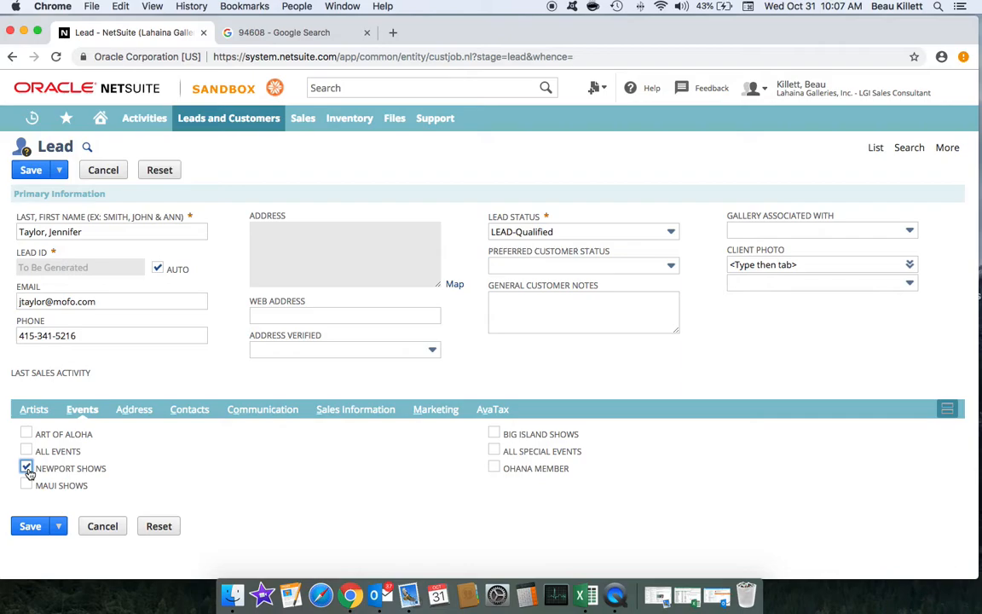
click(27, 468)
click(193, 411)
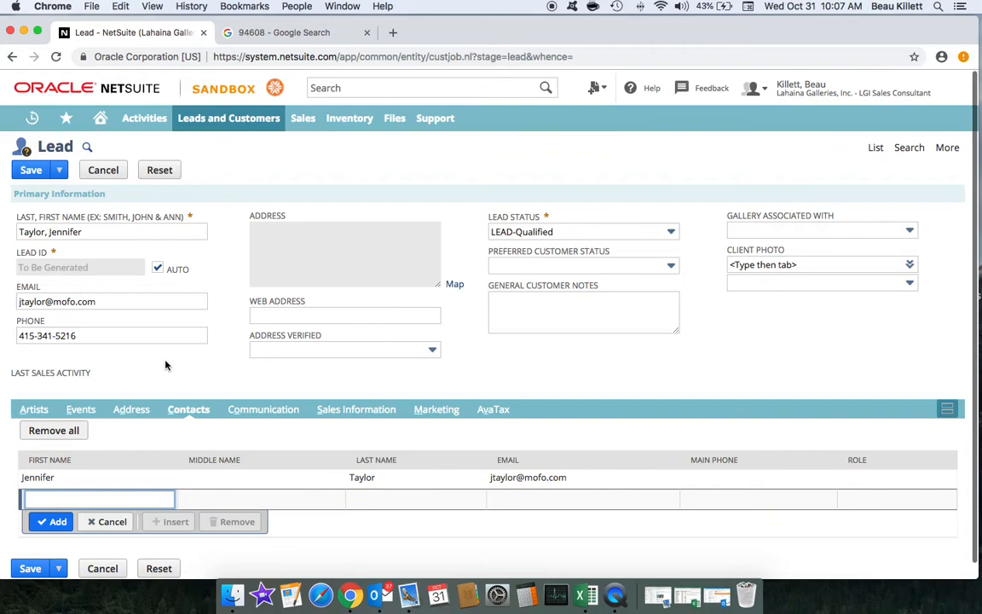
Step: Review the lead's Artists checklist, then save the new lead record
scroll(162, 359, down, 1)
click(56, 394)
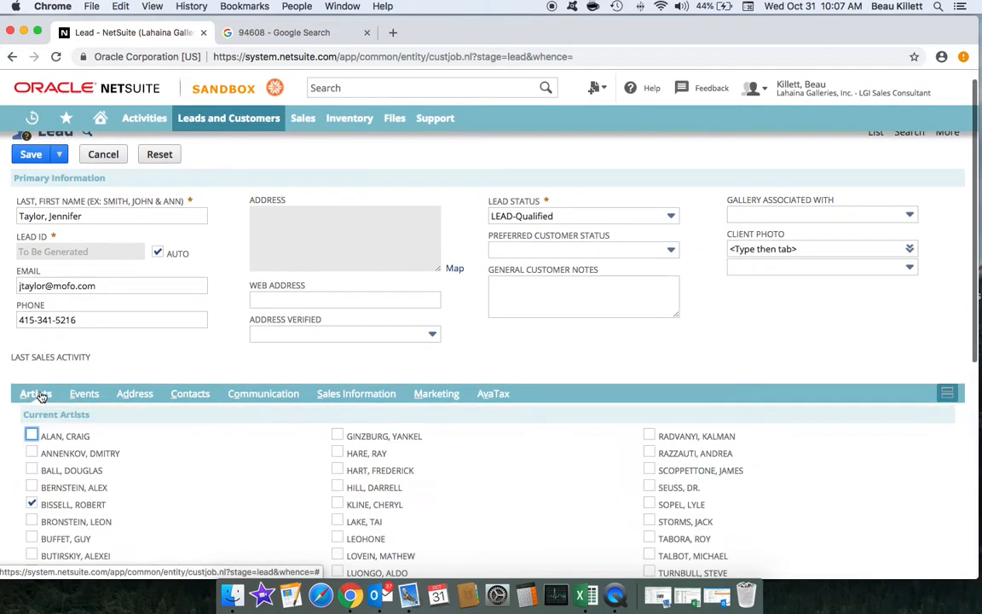
scroll(215, 340, down, 5)
scroll(216, 341, down, 5)
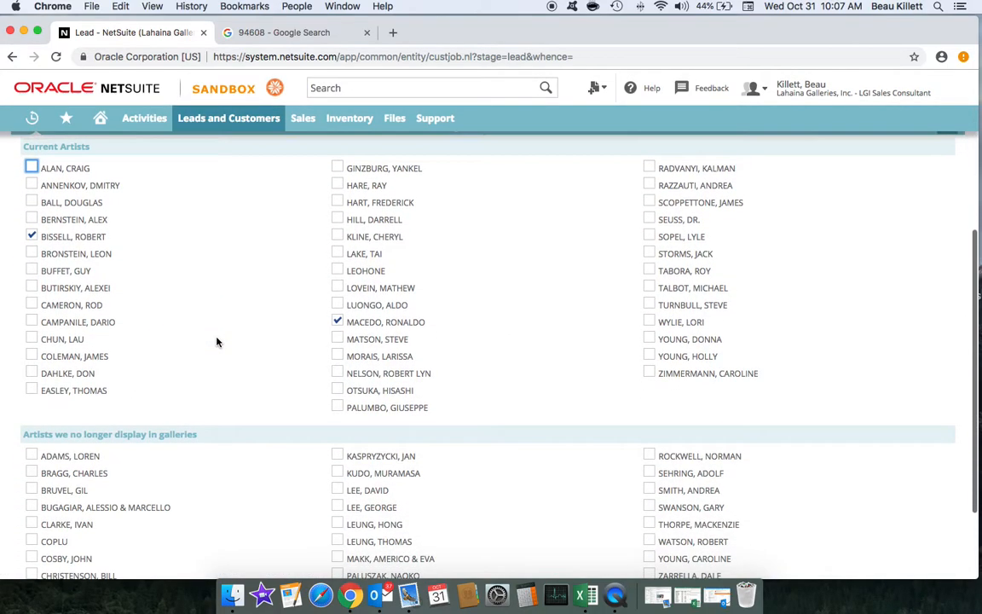
click(35, 553)
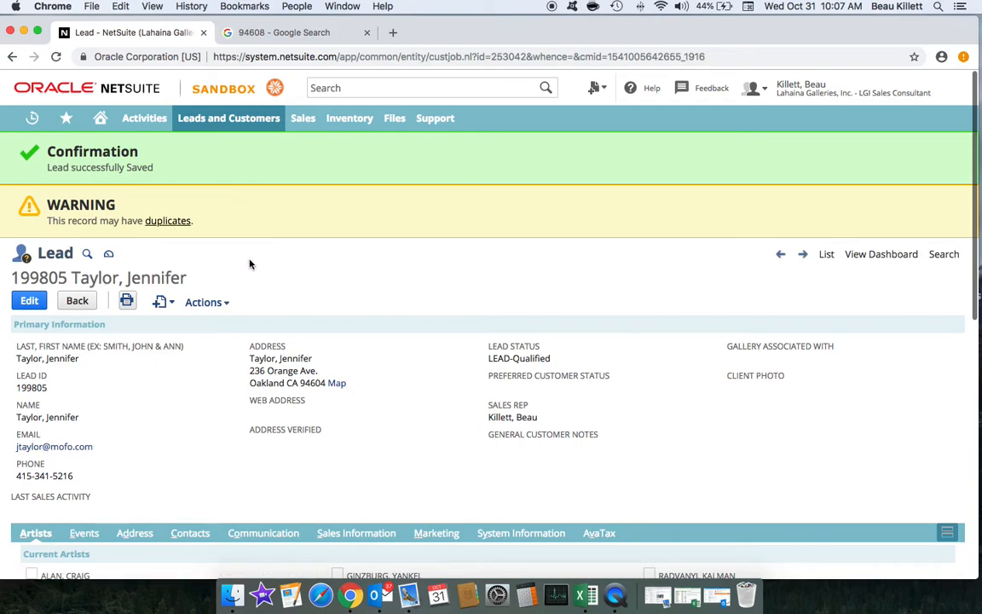
scroll(248, 263, down, 1)
mouse_move(183, 284)
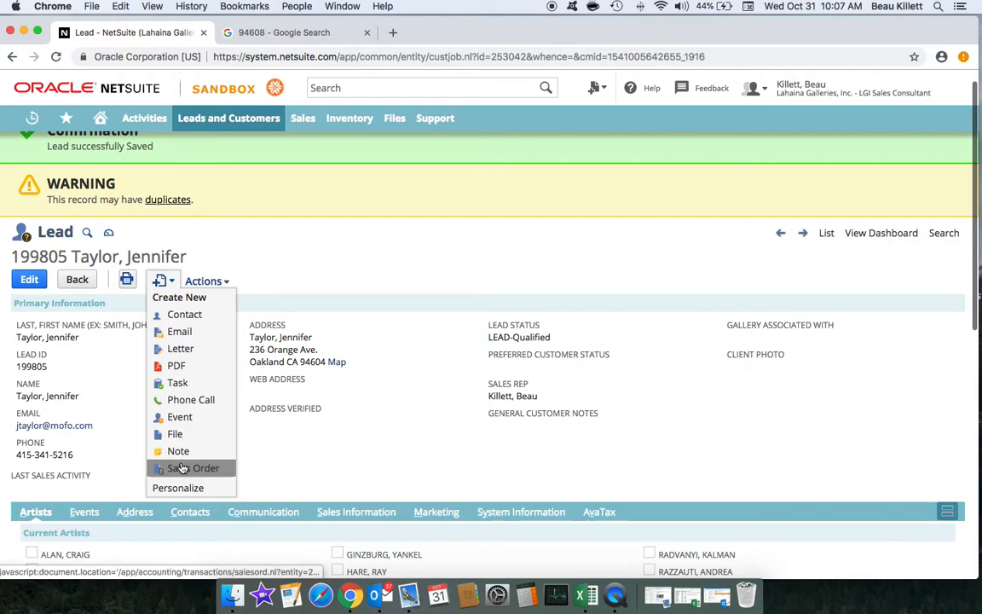
Step: Start a blank sales order for the saved lead, auto-filling its Oakland, CA addresses
click(180, 468)
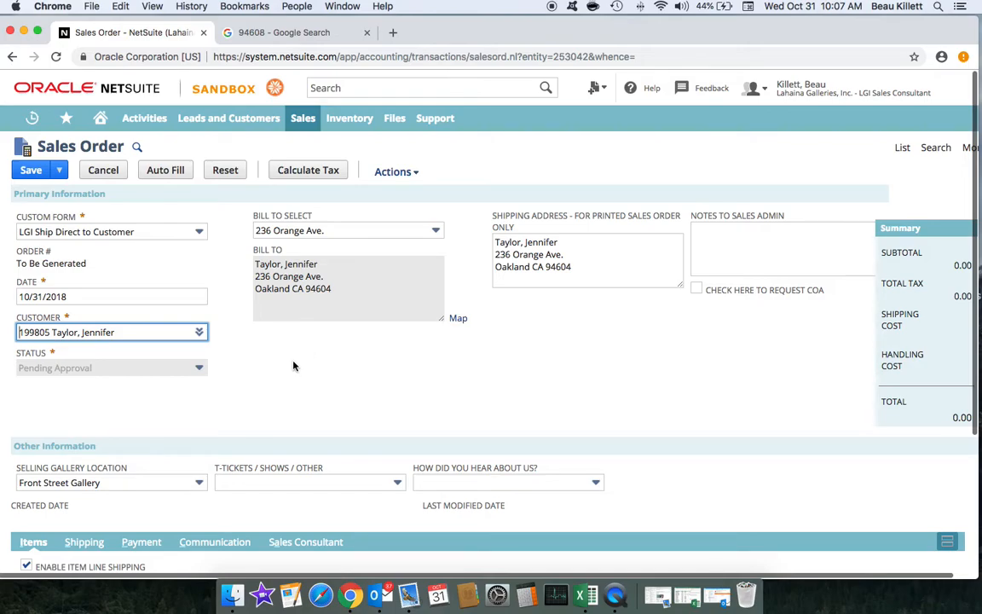
scroll(293, 367, down, 3)
scroll(293, 367, up, 3)
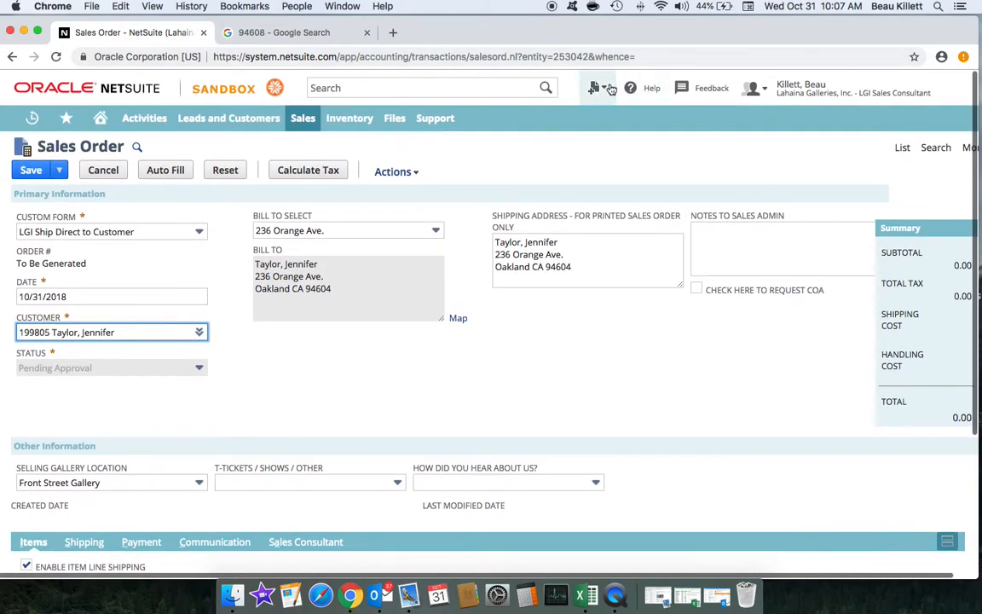
mouse_move(607, 89)
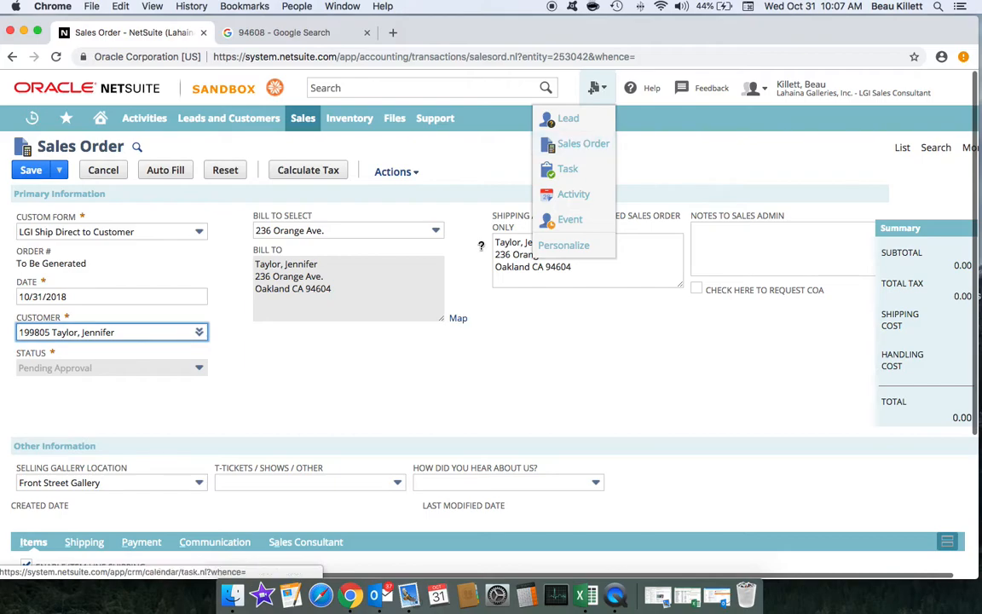
click(326, 369)
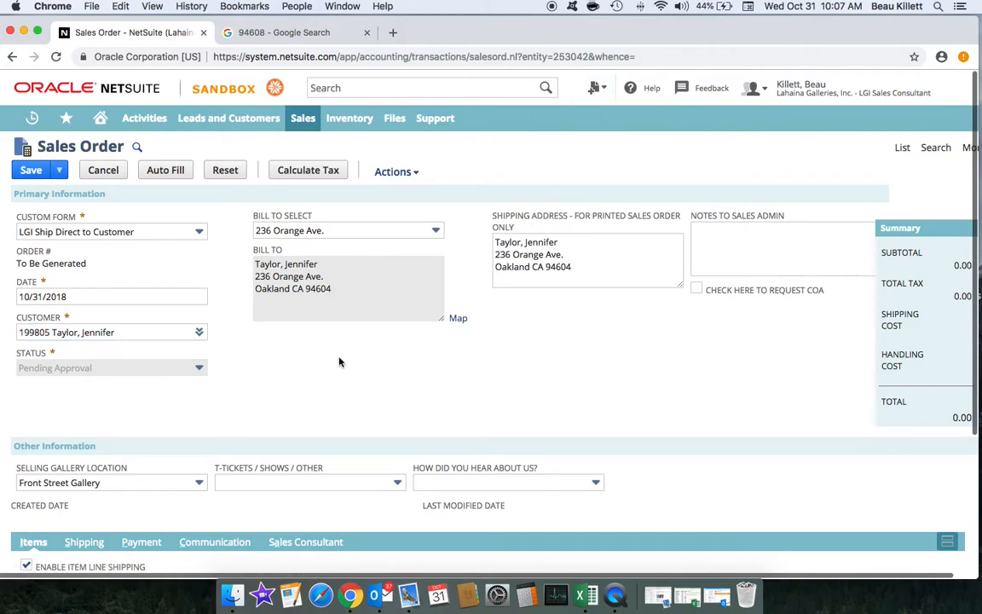
mouse_move(597, 89)
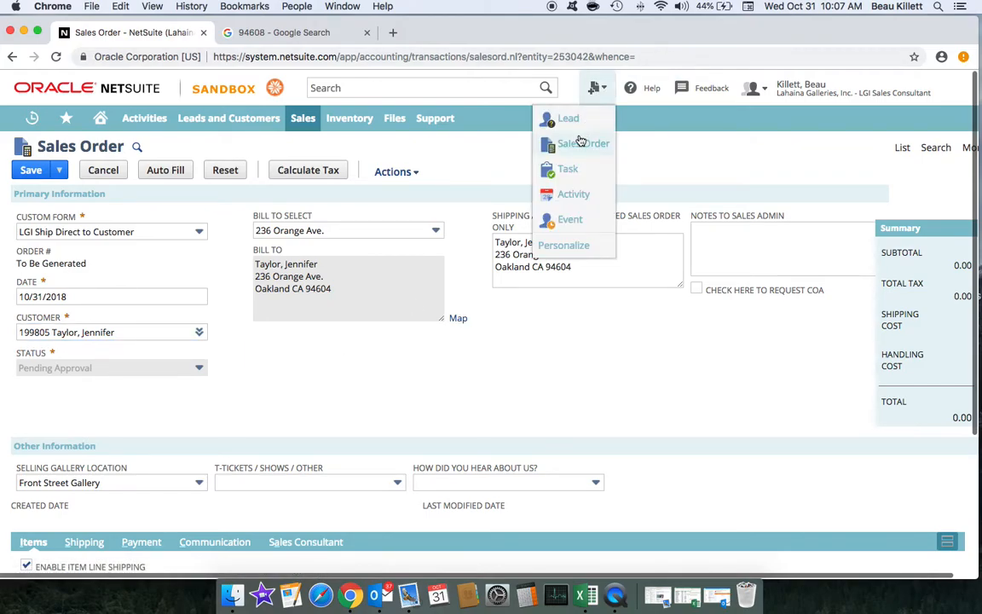
click(580, 143)
click(586, 213)
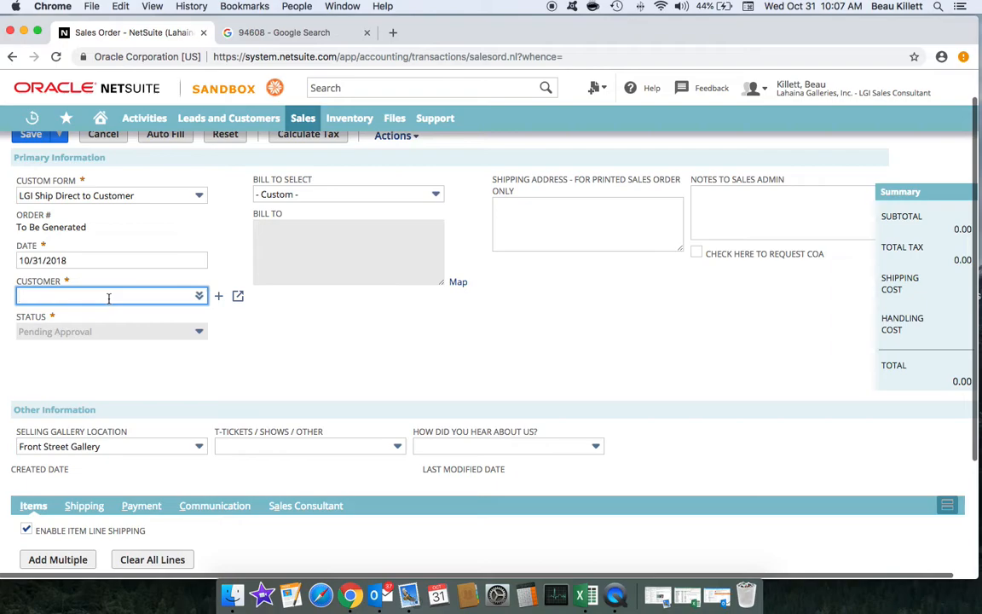
text(taylor)
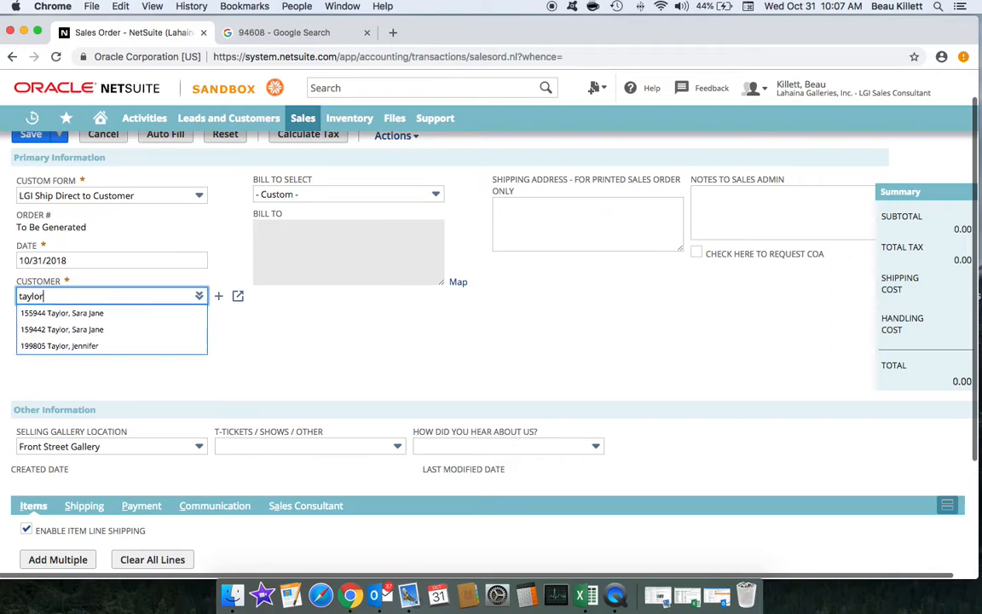
text(, j)
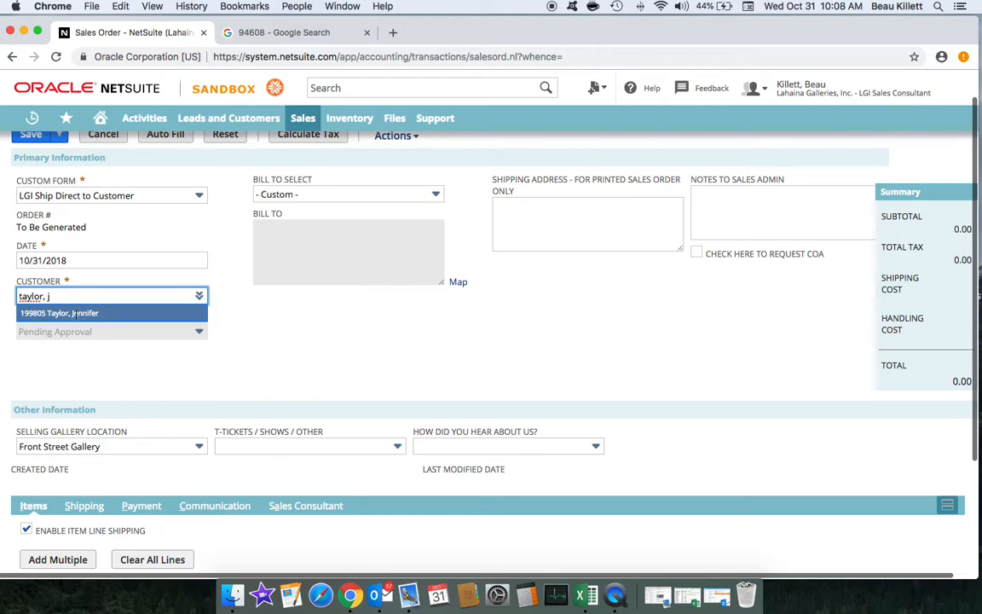
click(74, 313)
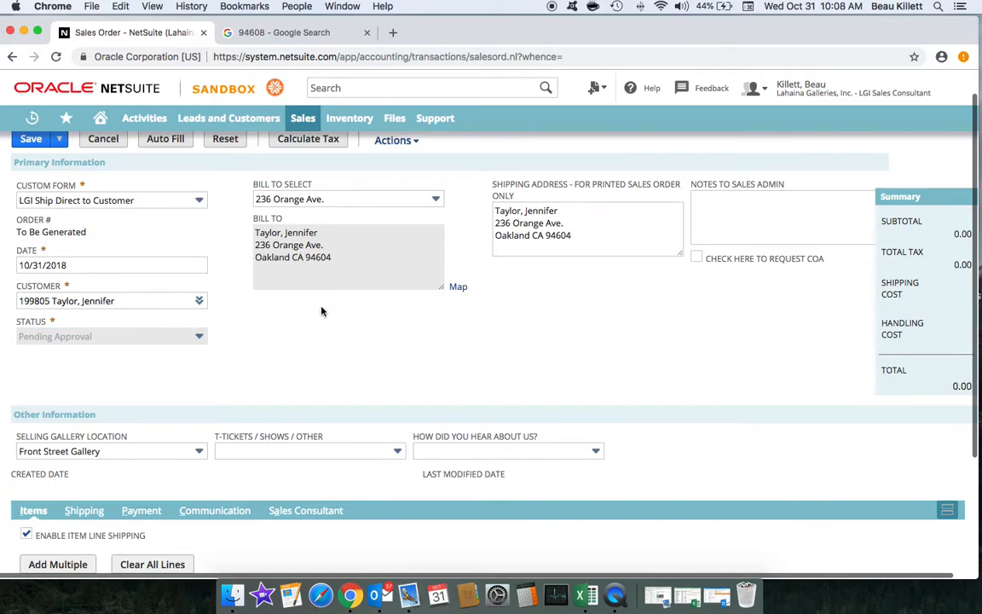
Step: Enter 'Client is Ariels' in the Notes to Sales Admin field
click(701, 201)
text(Client)
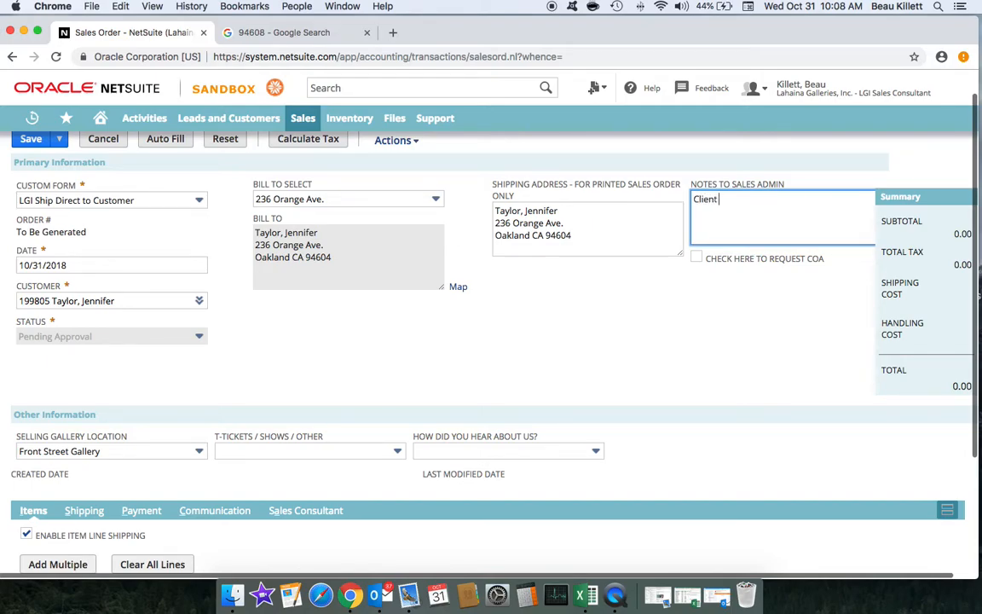
text( is Ariels)
click(598, 262)
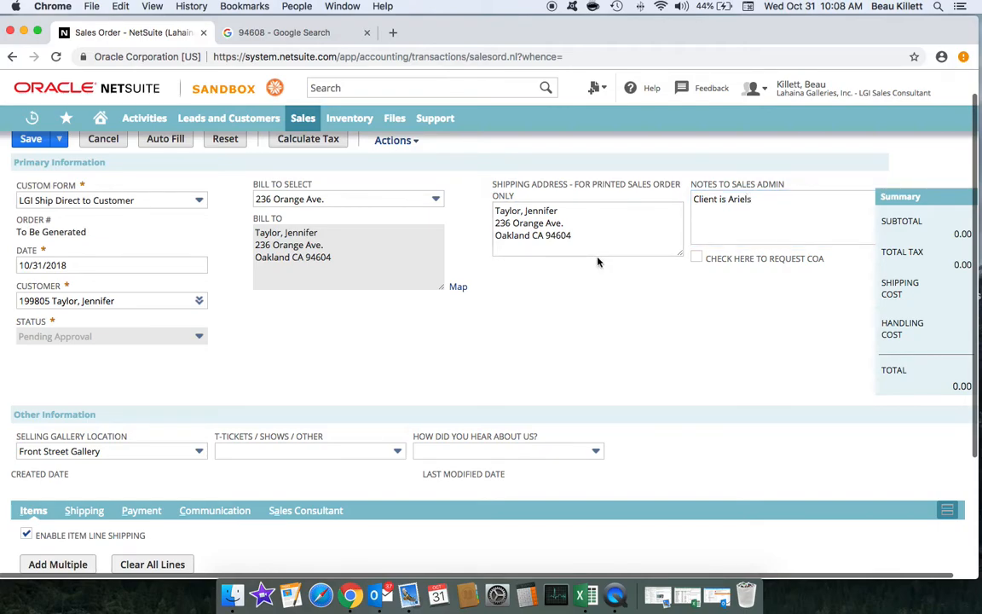
scroll(574, 296, down, 1)
scroll(574, 297, down, 5)
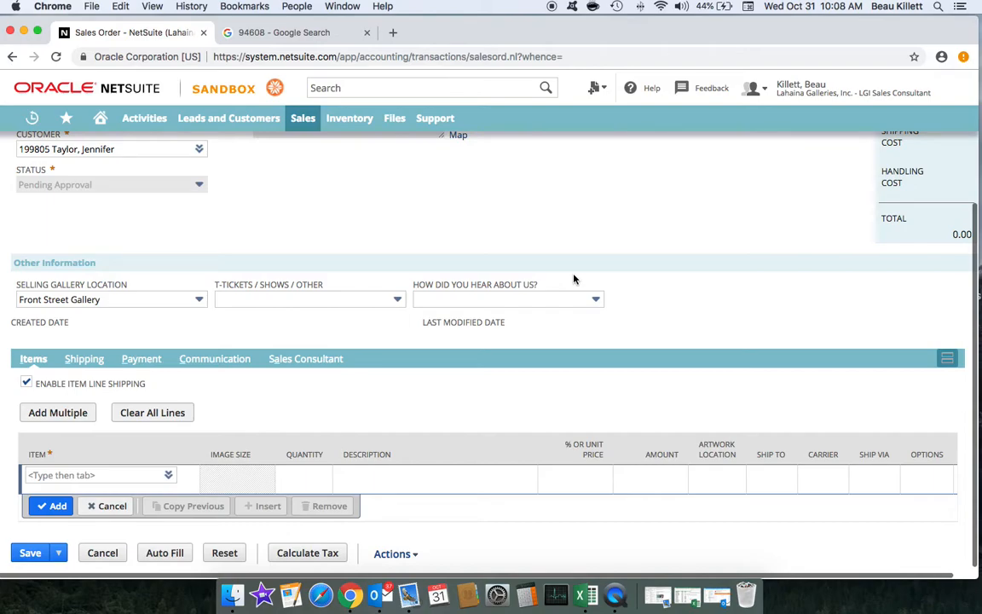
Step: Add the framed Light Worshiper artwork as the first item line
scroll(378, 230, up, 5)
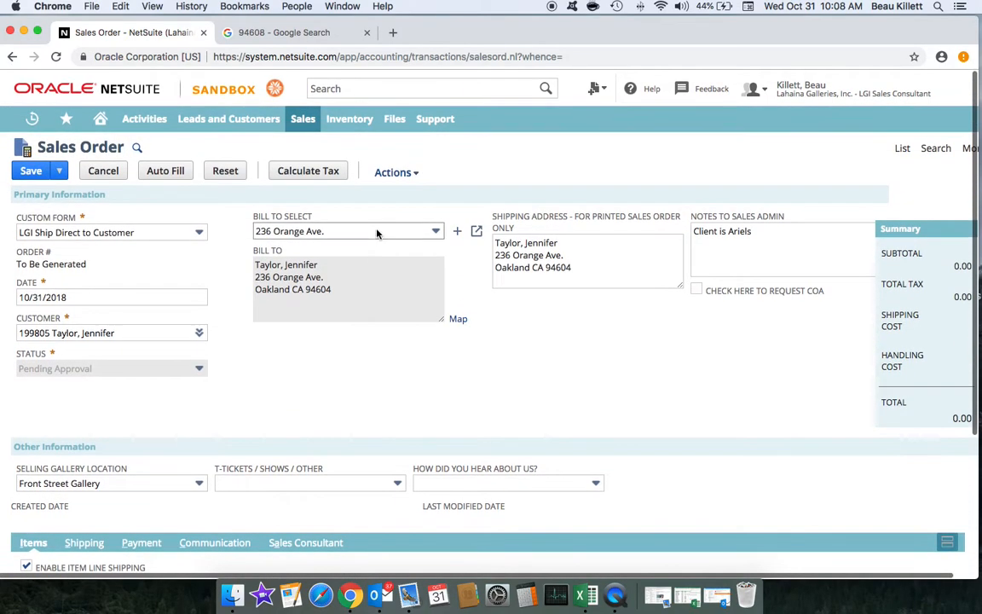
scroll(377, 232, down, 5)
click(74, 476)
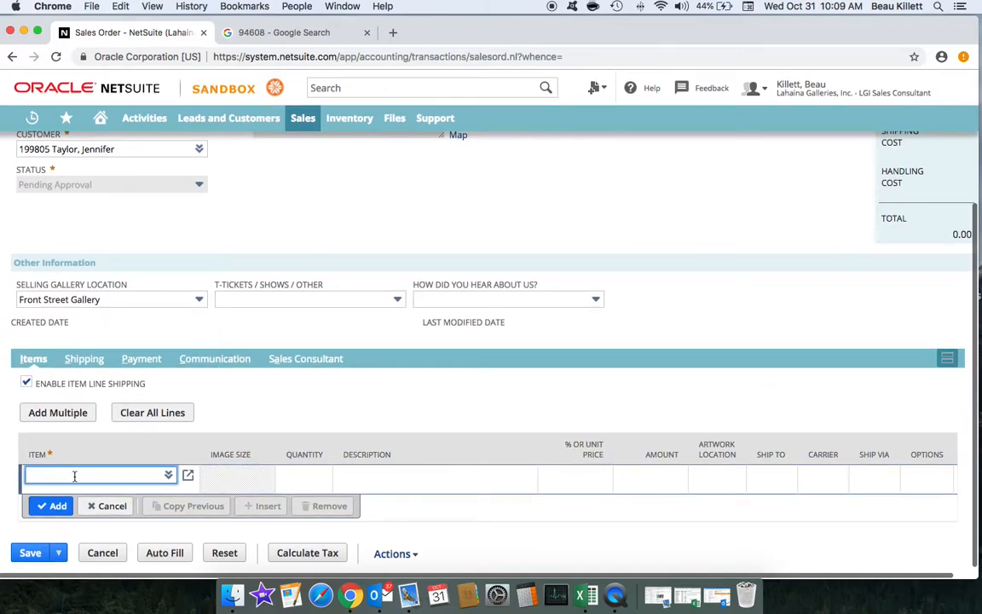
text(light )
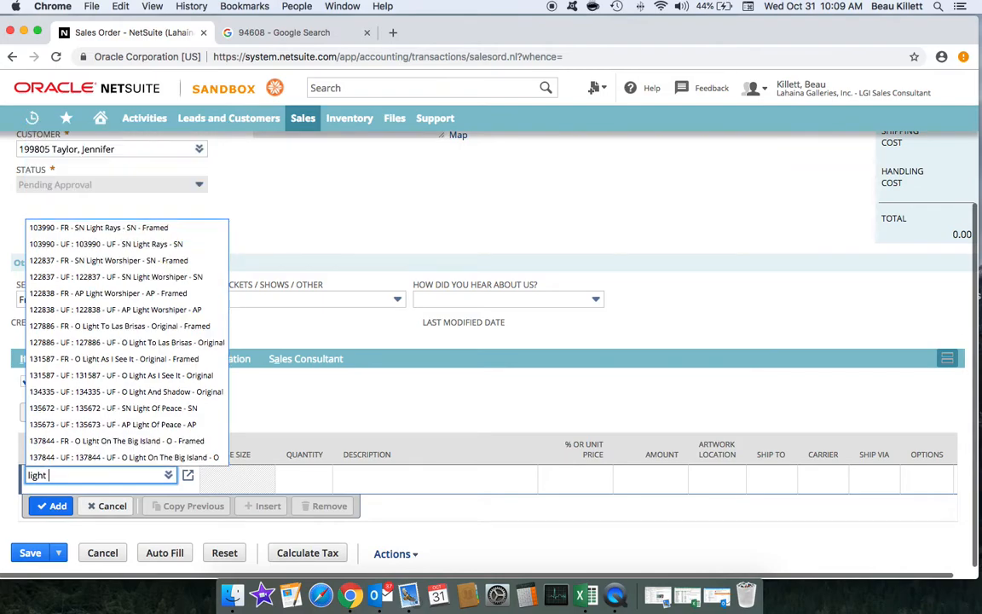
text(worshiper)
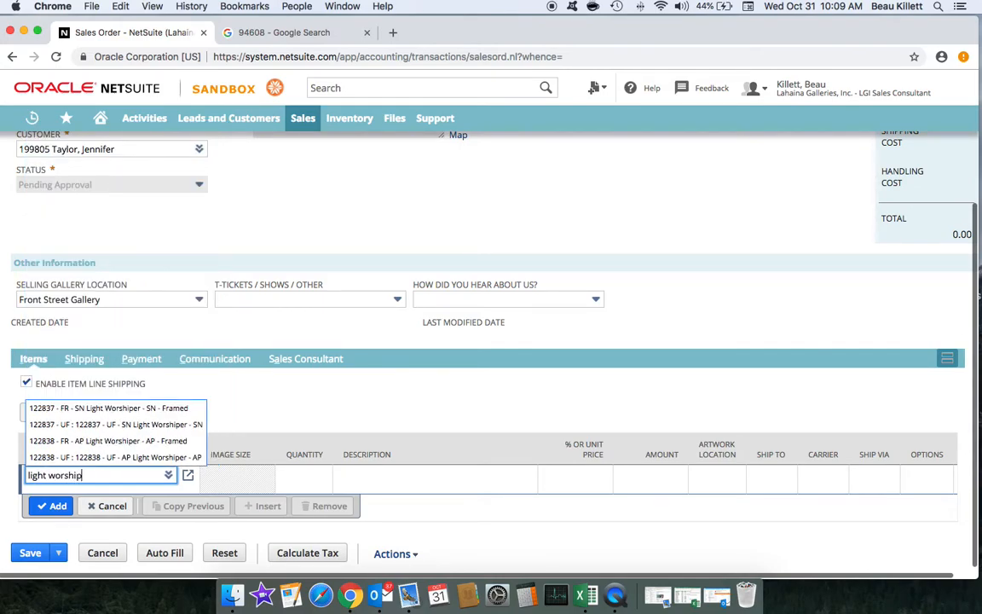
click(92, 413)
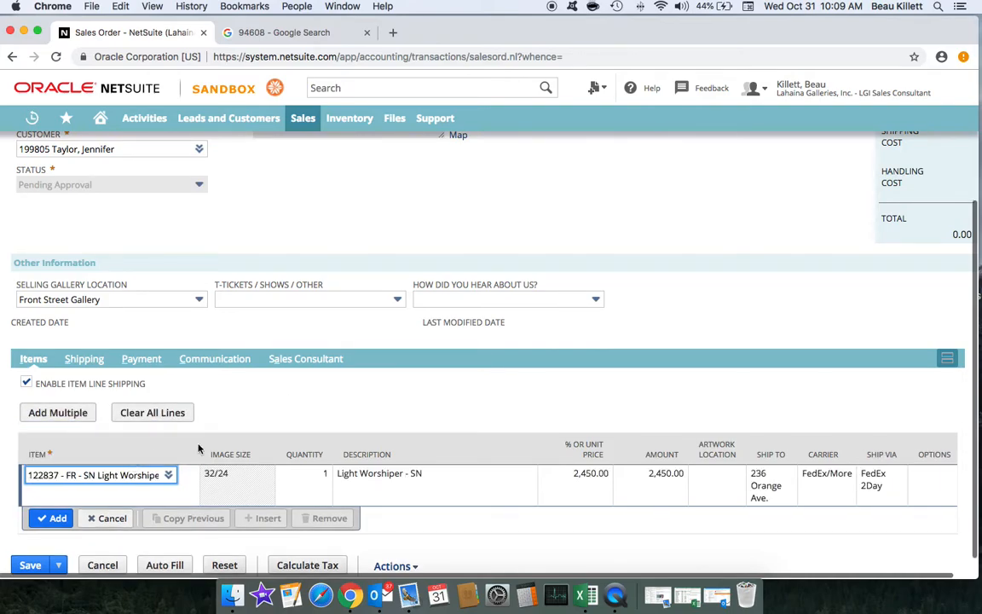
click(57, 519)
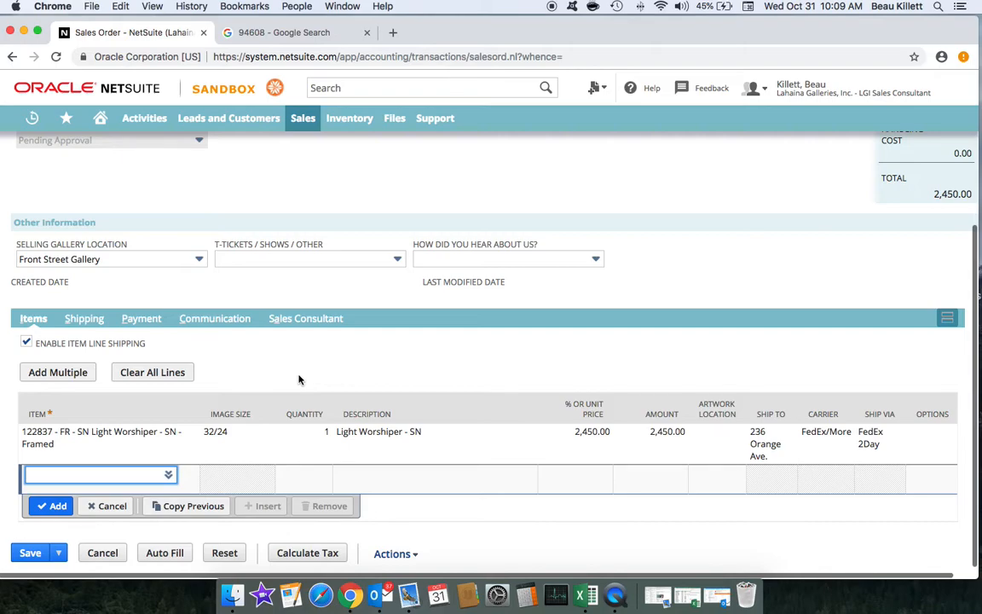
Step: Add the framed The Golden Hour (Mini) line, bringing the total to 3,545.00
text(the golde)
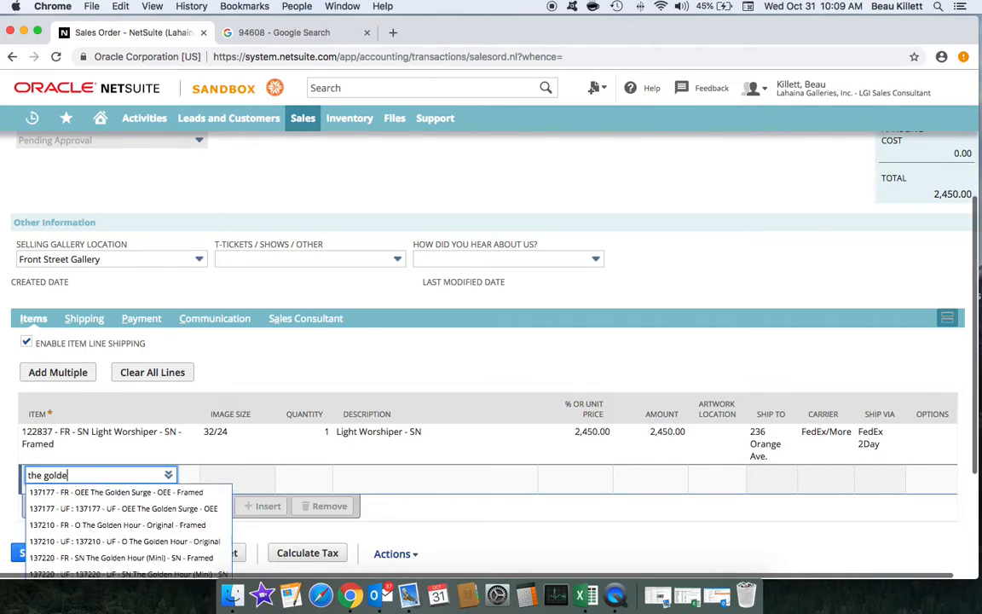
text(n hour)
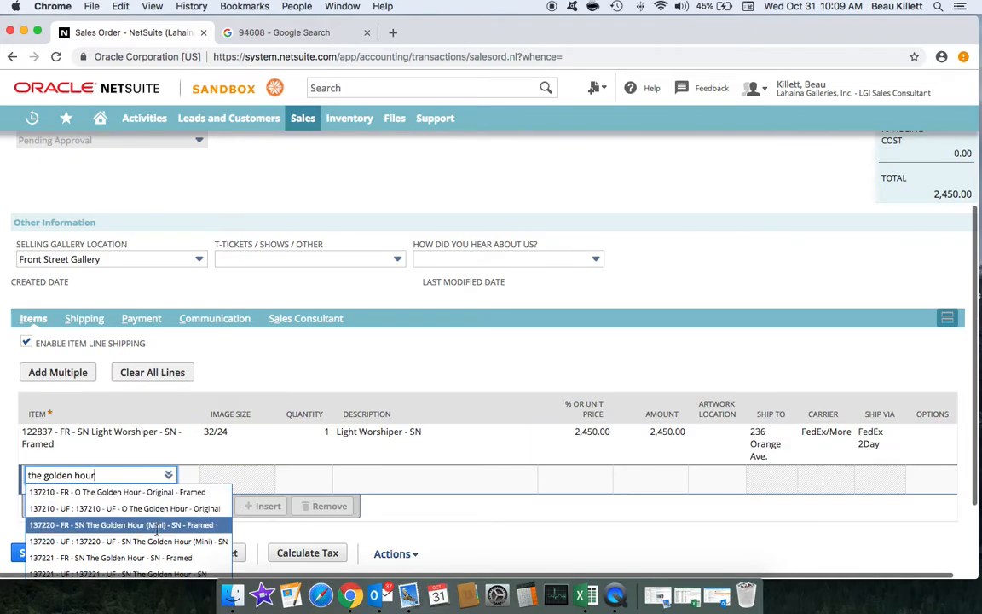
click(156, 526)
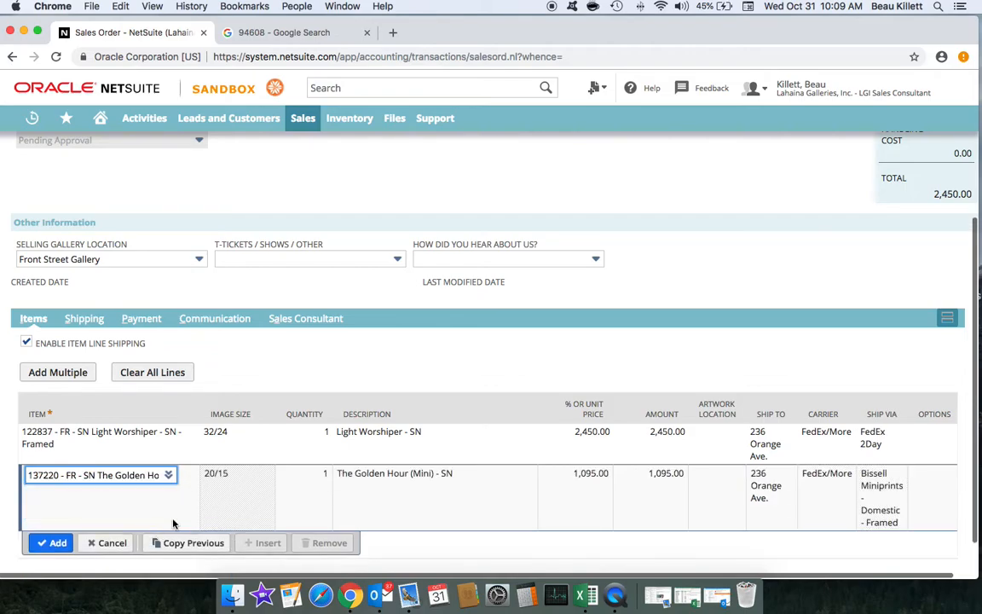
click(52, 542)
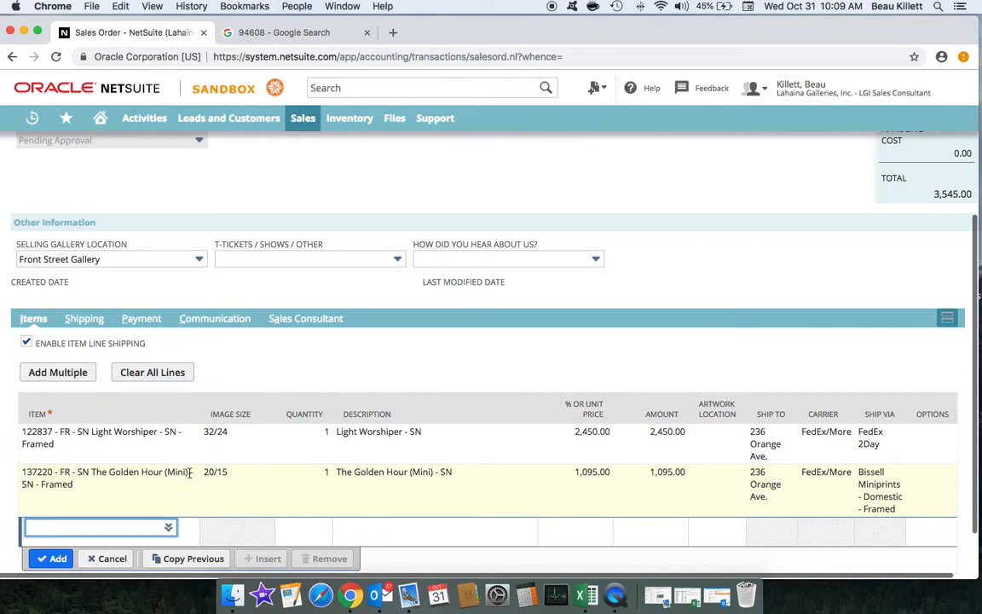
click(130, 474)
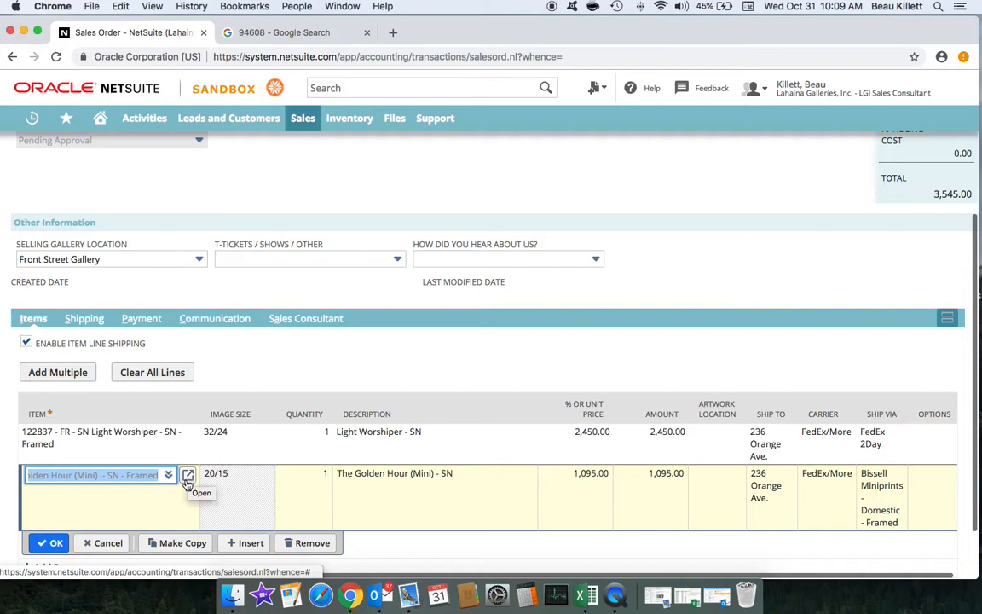
click(175, 436)
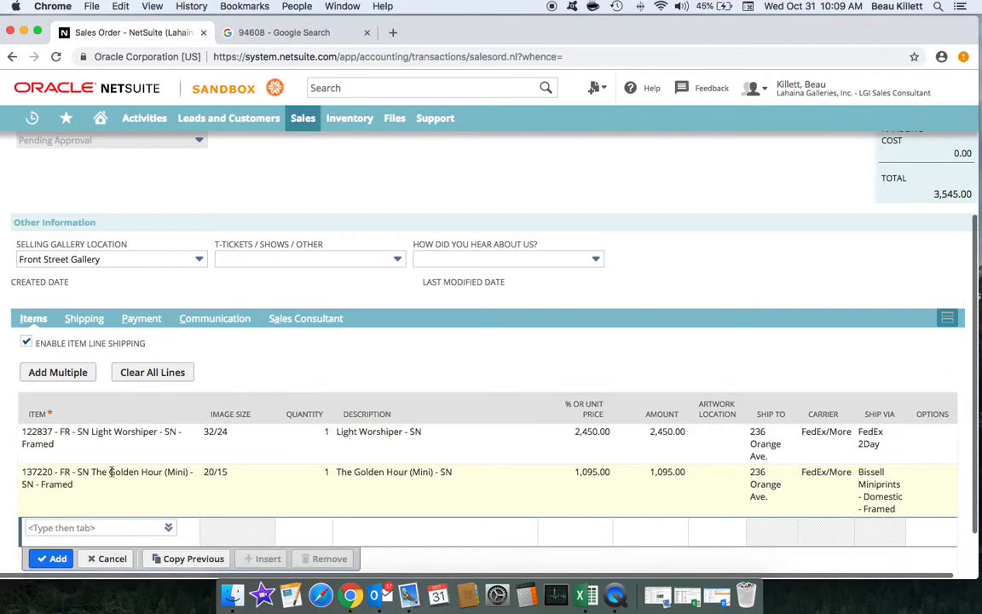
click(101, 485)
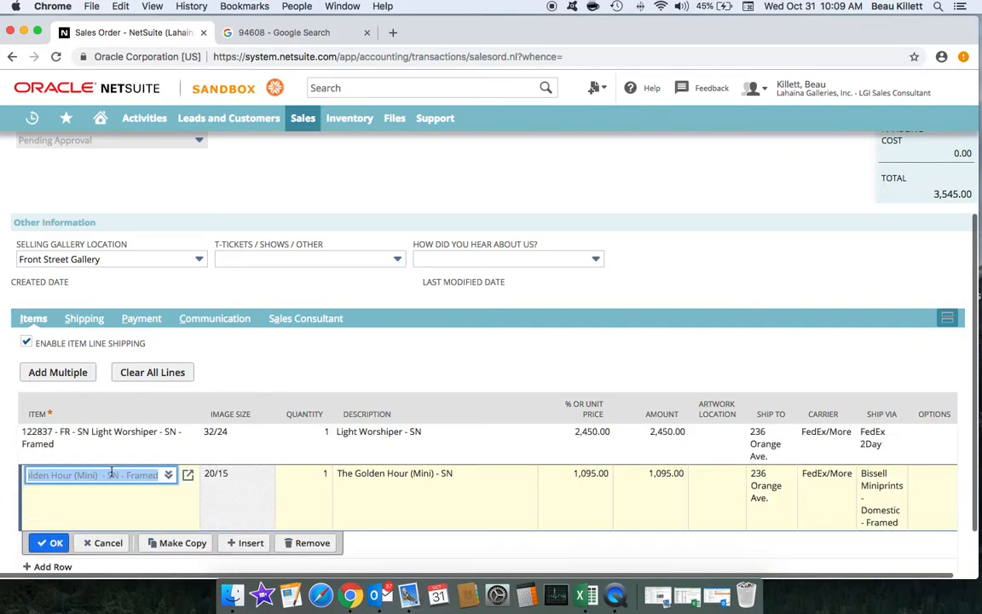
Step: Insert an Allowance line above The Golden Hour (Mini)
click(247, 543)
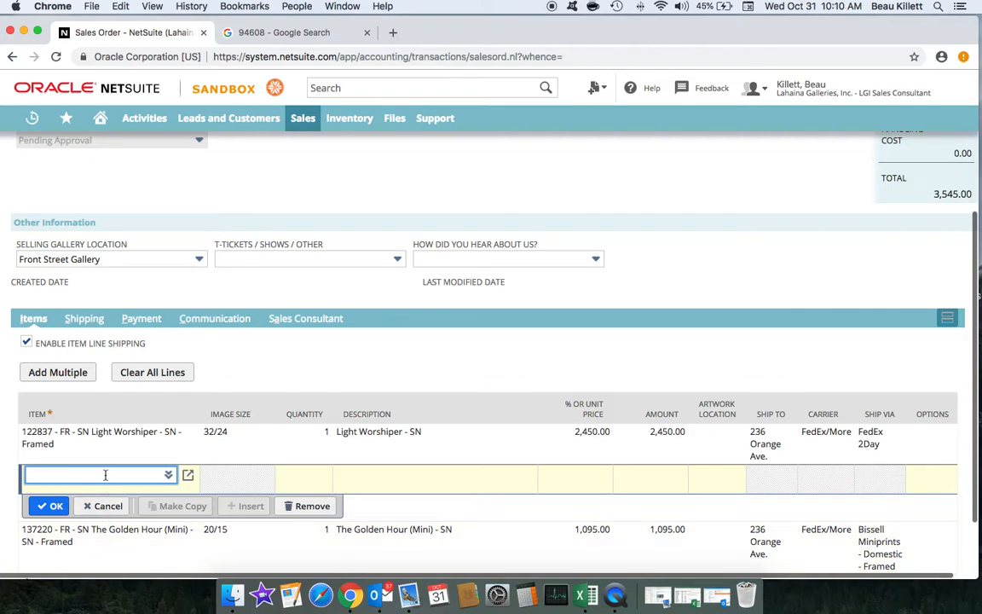
text(allowa)
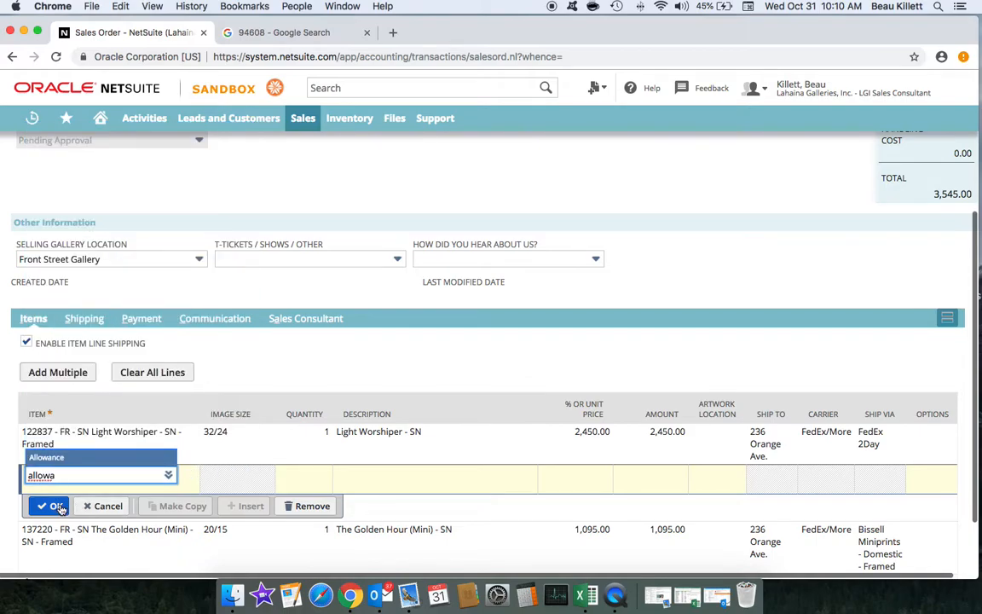
click(75, 476)
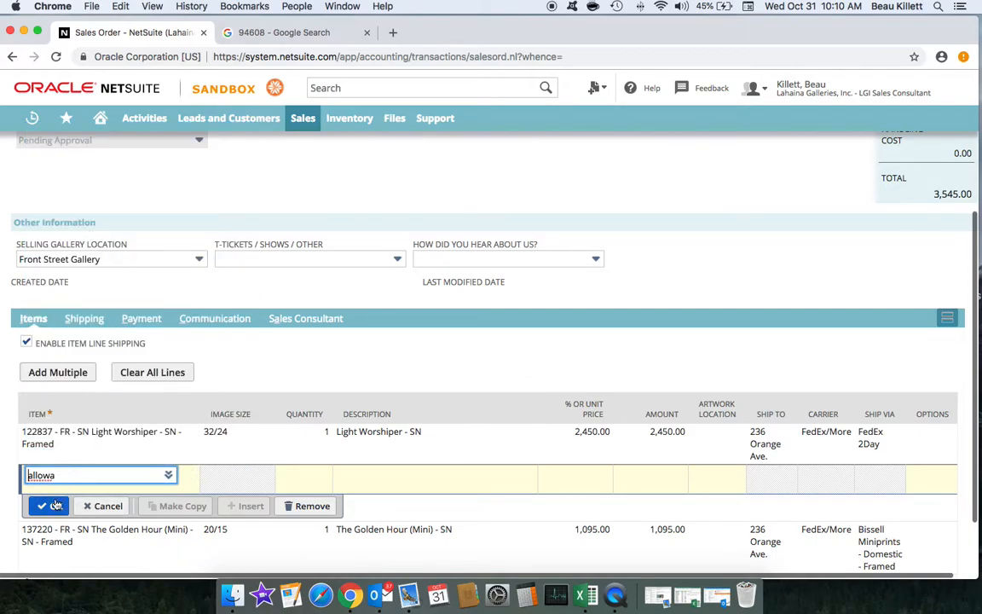
text(nce)
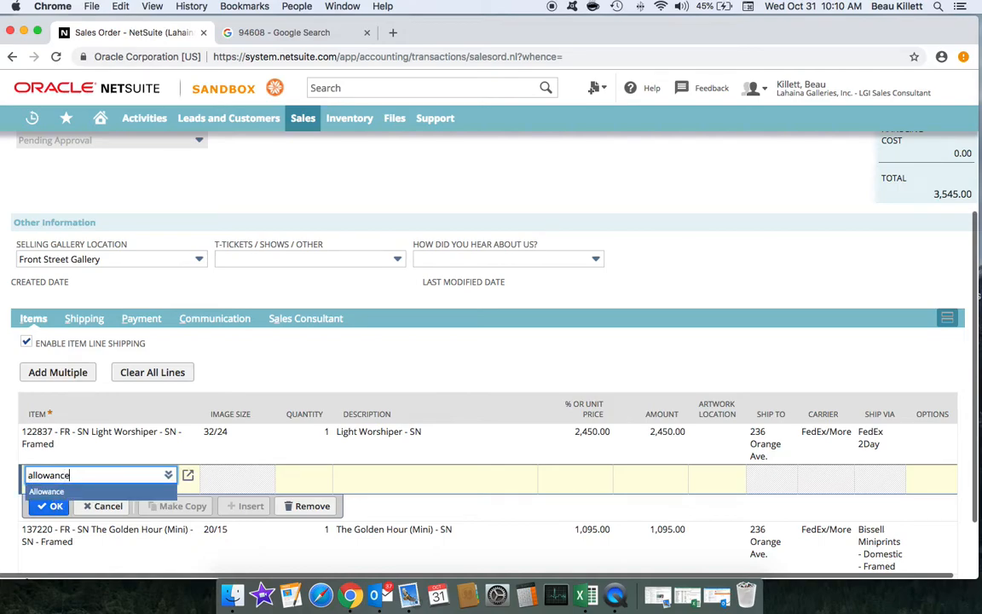
click(49, 508)
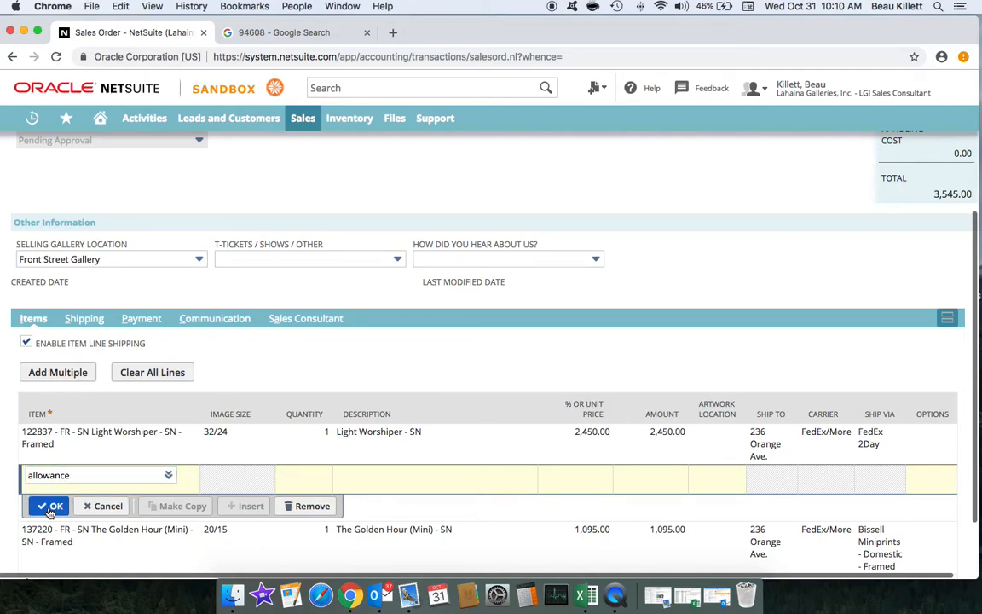
Step: Describe the allowance as 'Owned Inv discount 50%' at -50% and commit it
click(376, 476)
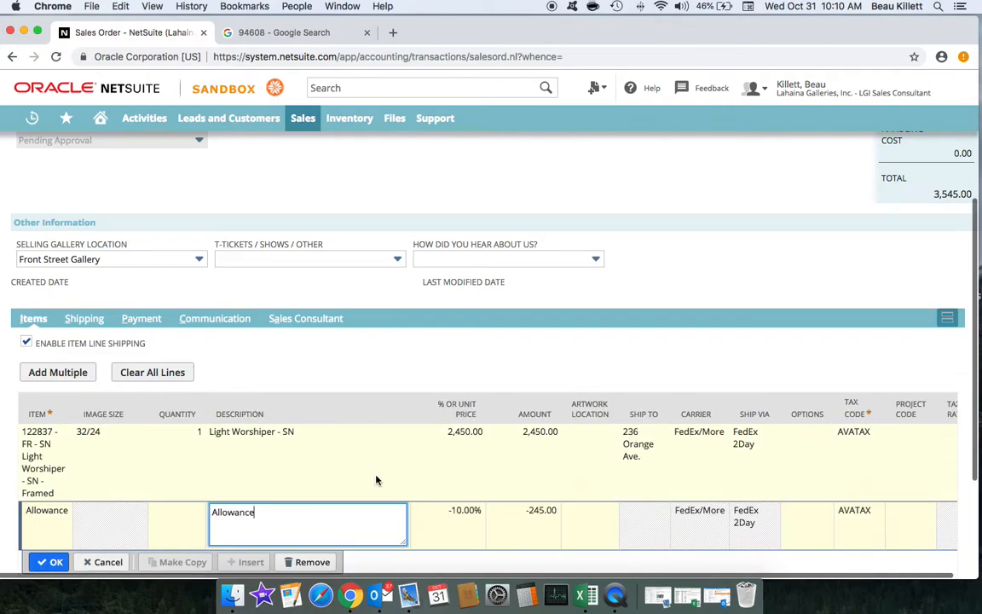
key(BackSpace)
key(BackSpace)
key(BackSpace)
key(BackSpace)
key(BackSpace)
key(BackSpace)
key(BackSpace)
text(Owned Inv discount 50%)
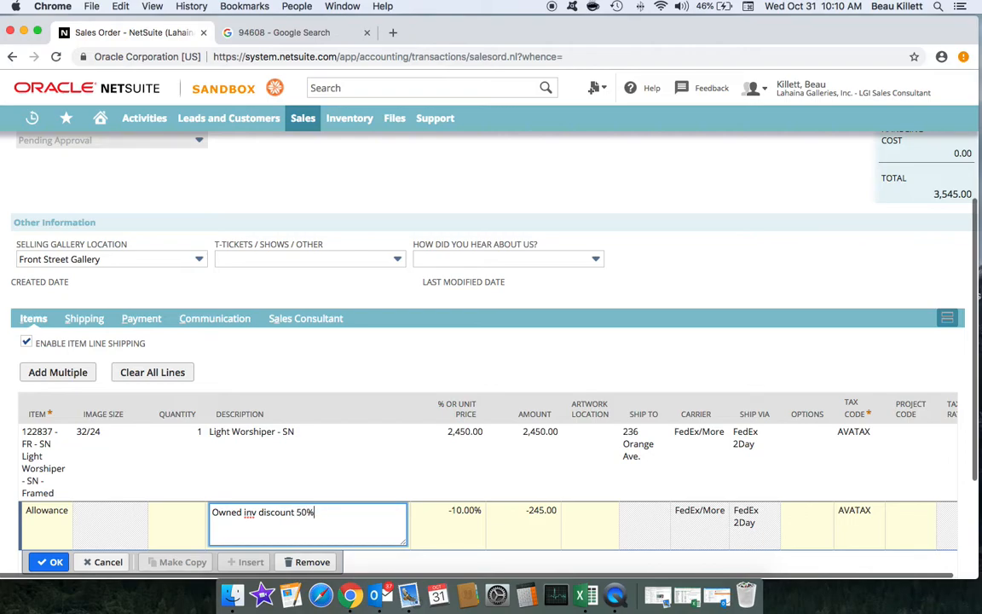
click(461, 514)
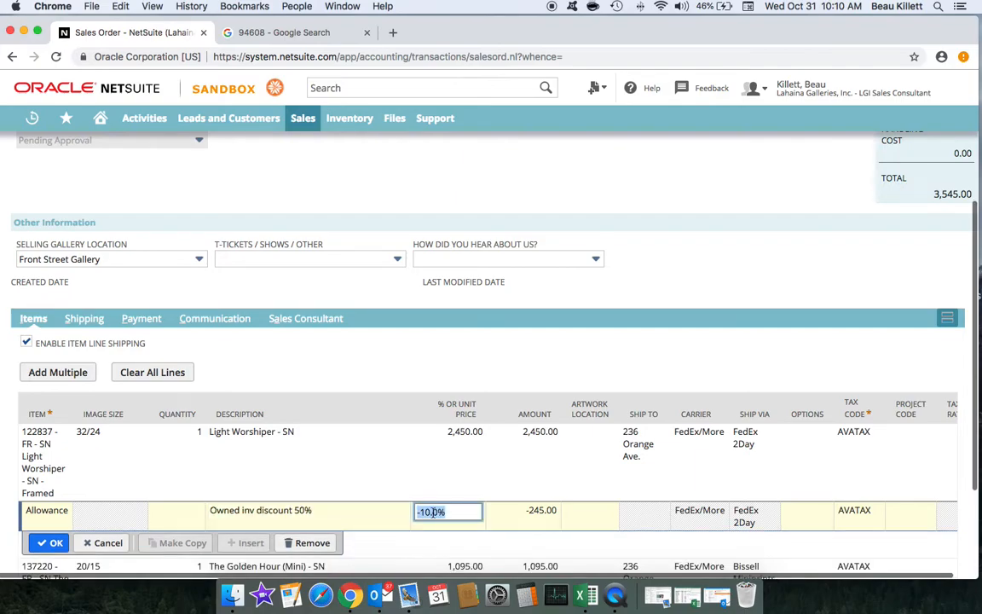
click(423, 511)
key(BackSpace)
text(5)
click(450, 455)
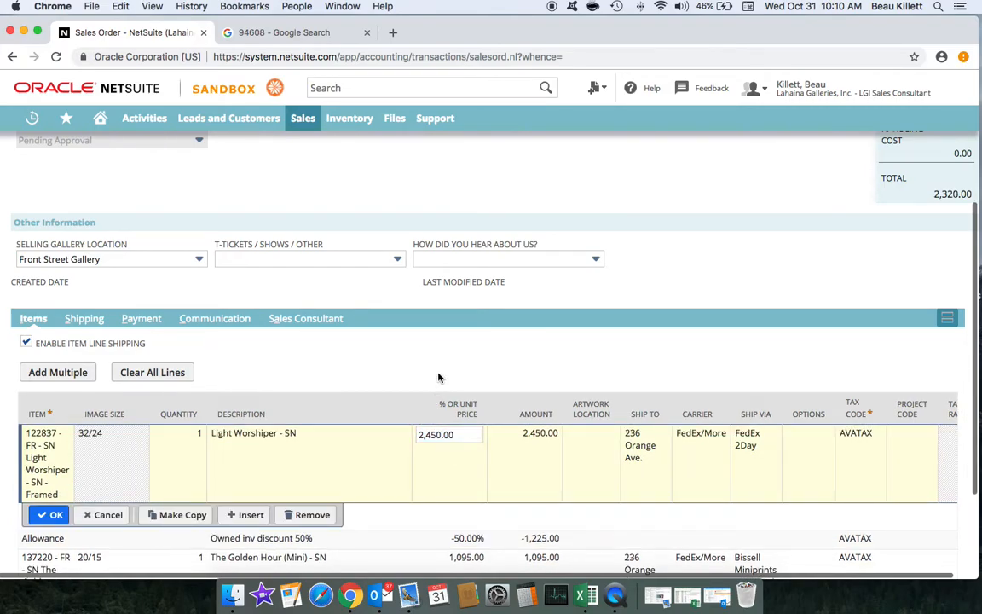
scroll(333, 408, down, 1)
scroll(333, 408, down, 3)
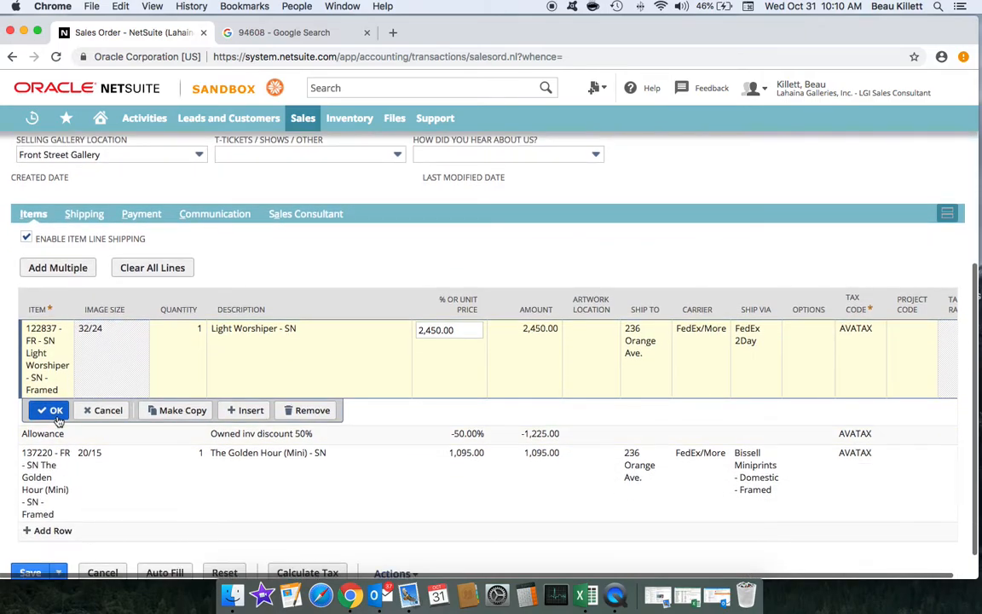
click(48, 408)
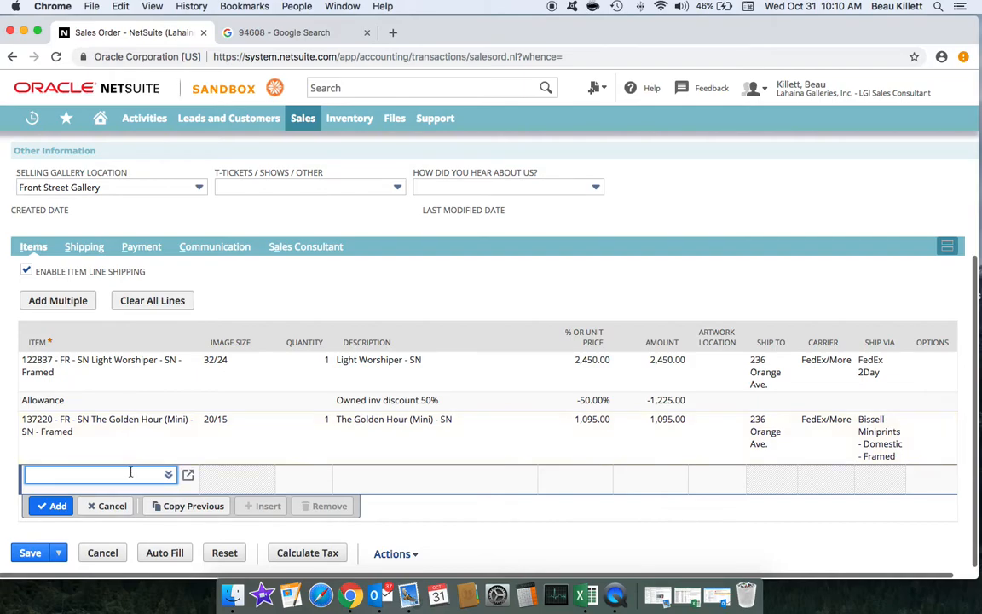
Step: Replace the typed item with Subtotal and add it after The Golden Hour (Mini)
text(allowan)
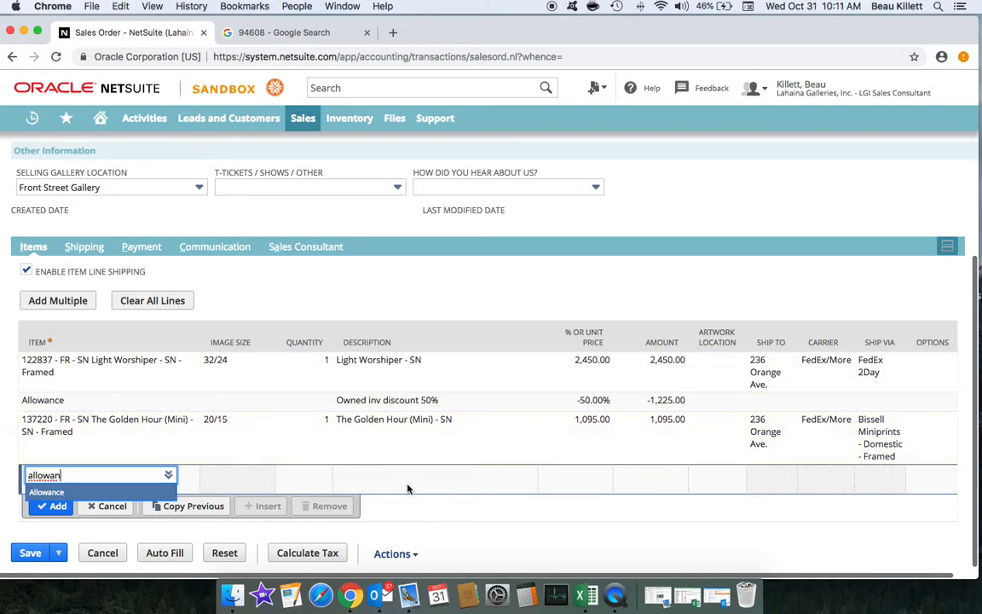
drag(119, 473, 3, 472)
text(subto)
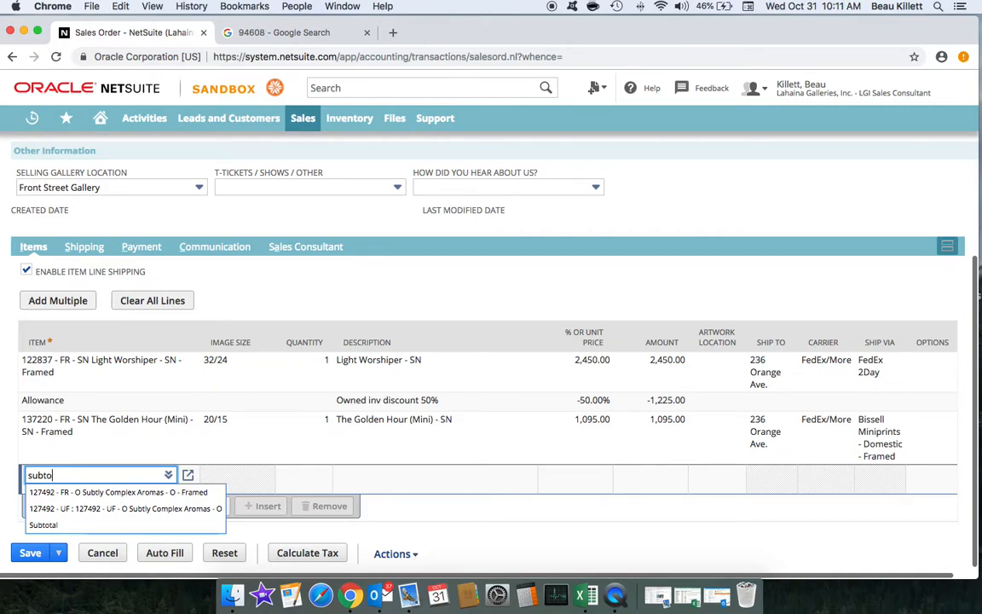
text(tal)
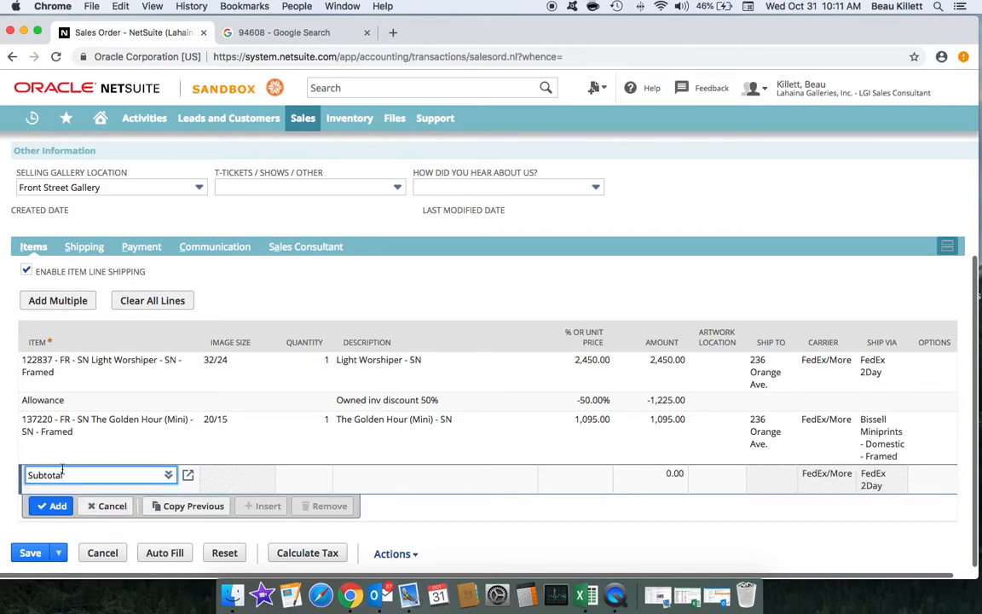
click(49, 505)
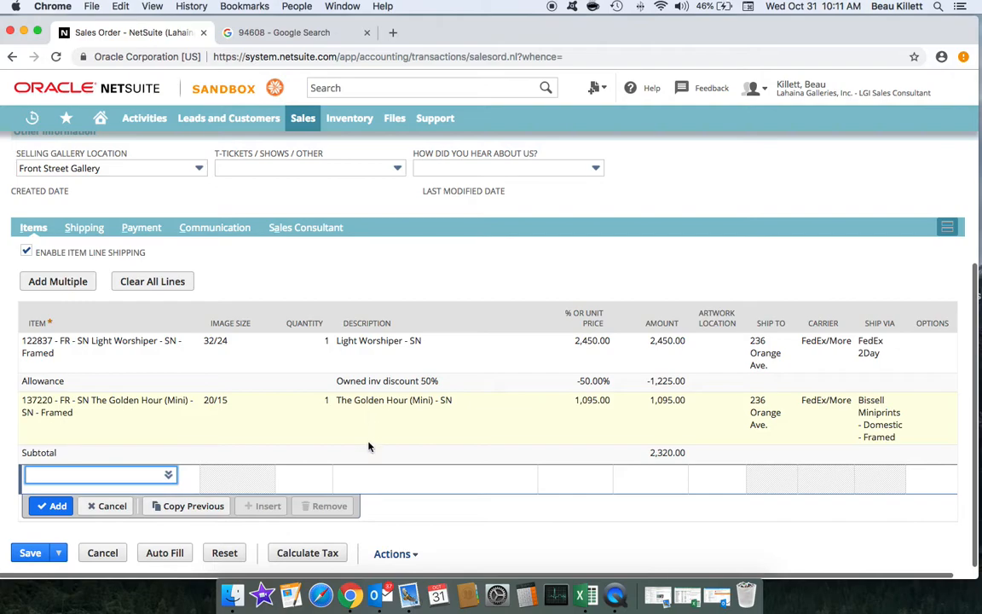
Step: Cancel the extra Allowance line and remove the Subtotal line from the order
text(allowan)
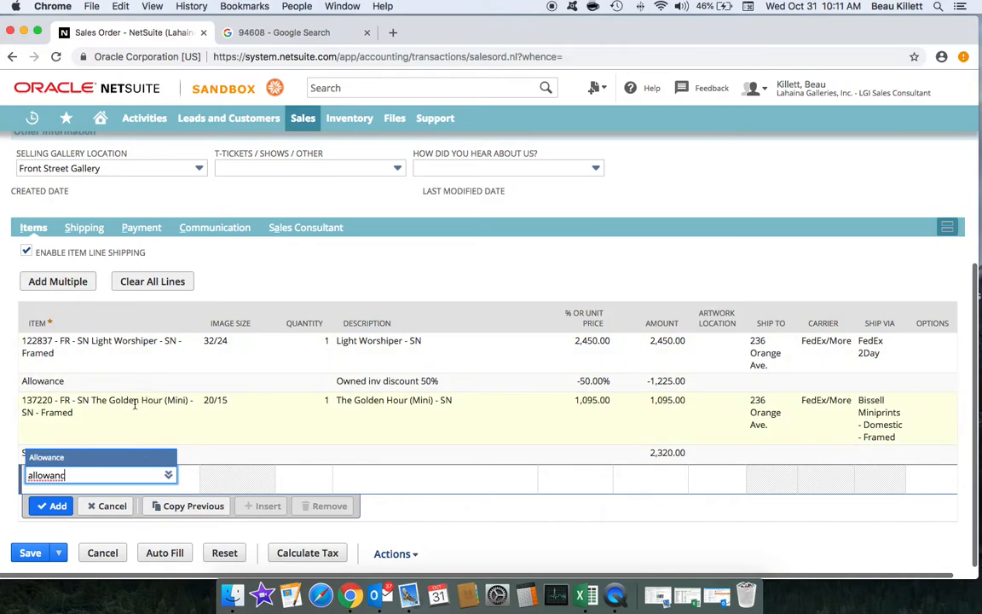
text(c)
key(Tab)
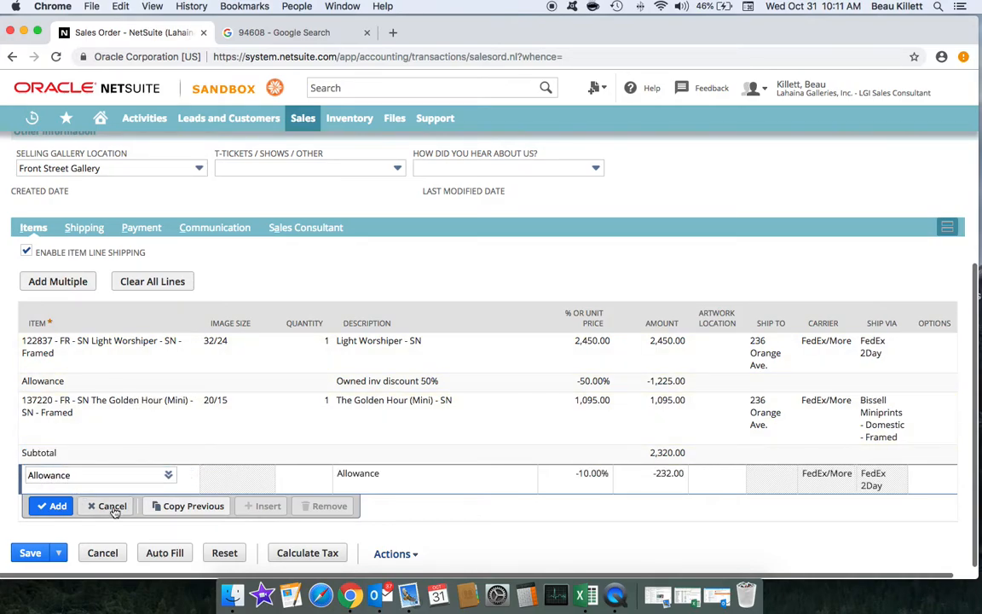
click(113, 506)
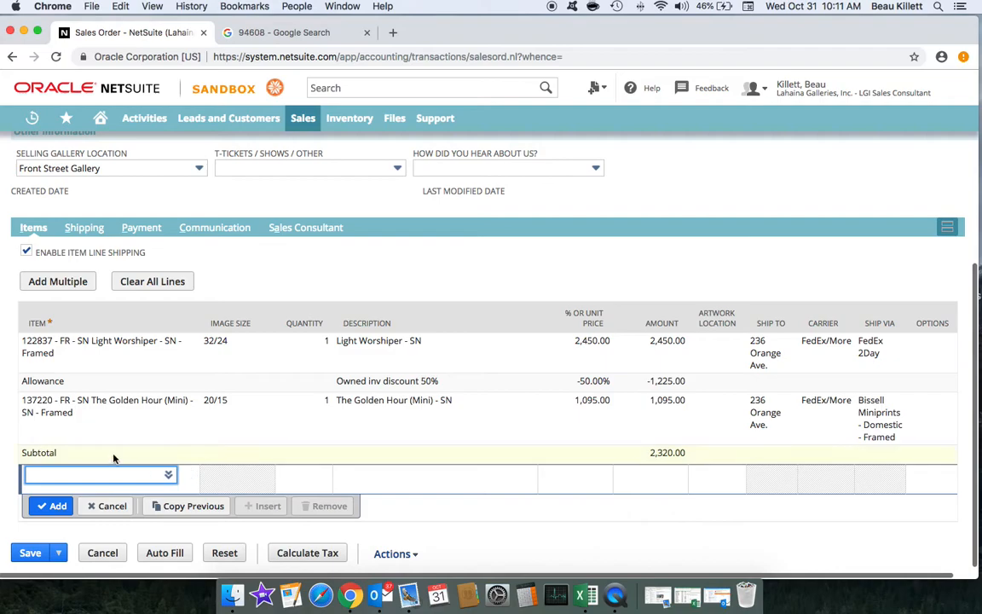
click(113, 452)
click(103, 487)
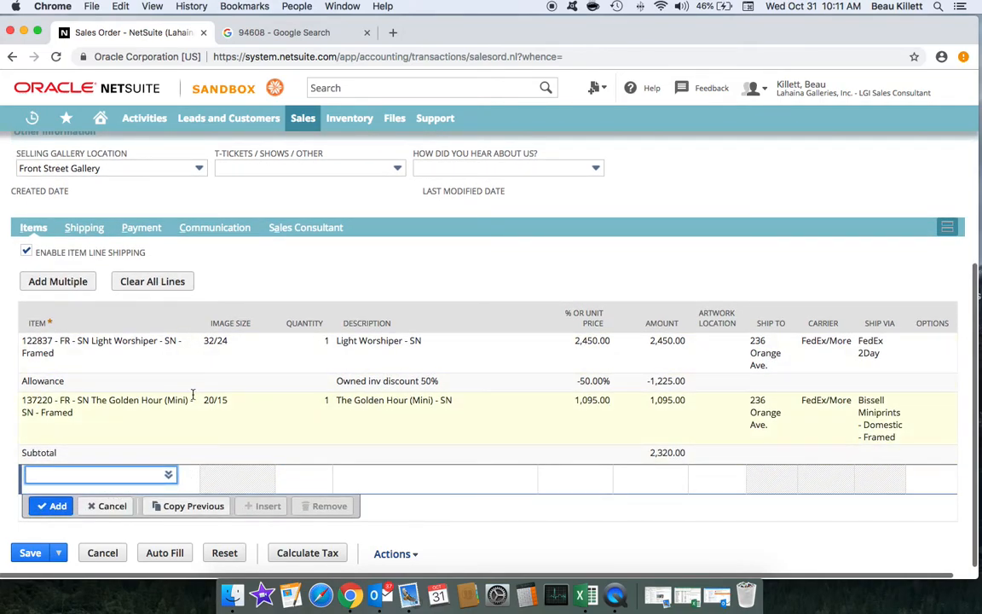
text(allowance)
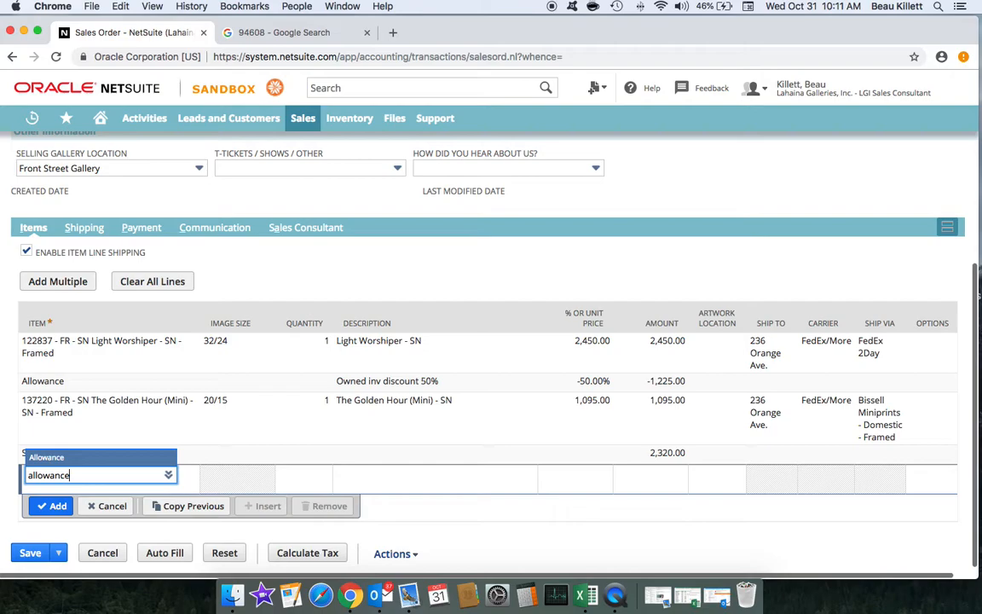
key(Tab)
scroll(247, 471, down, 1)
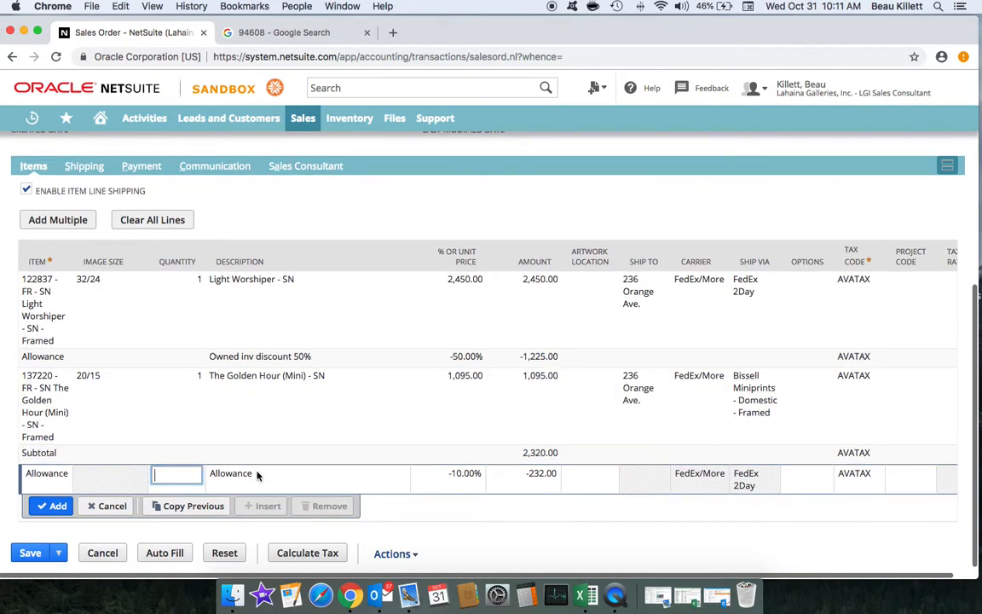
click(254, 474)
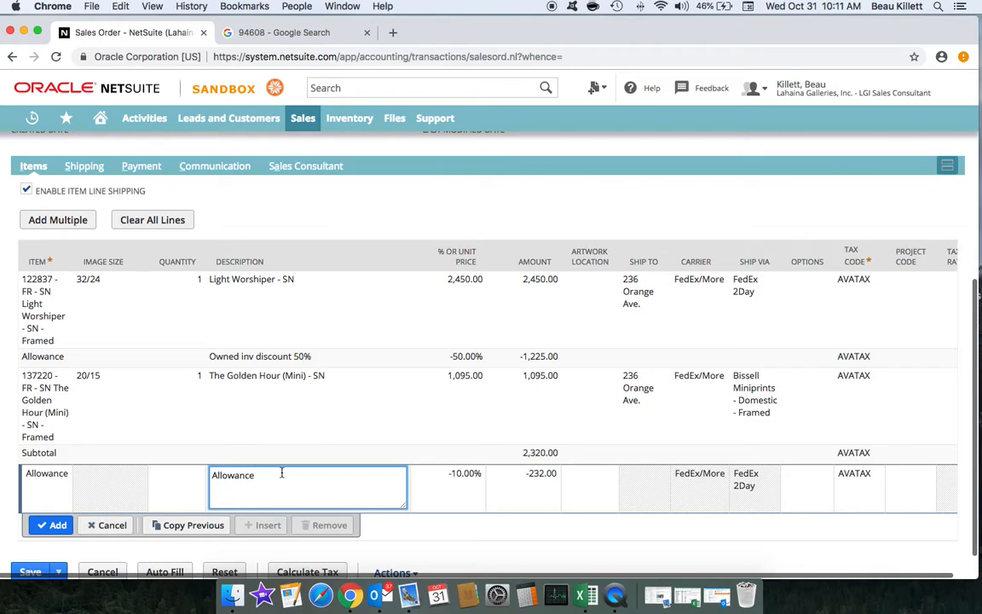
click(137, 455)
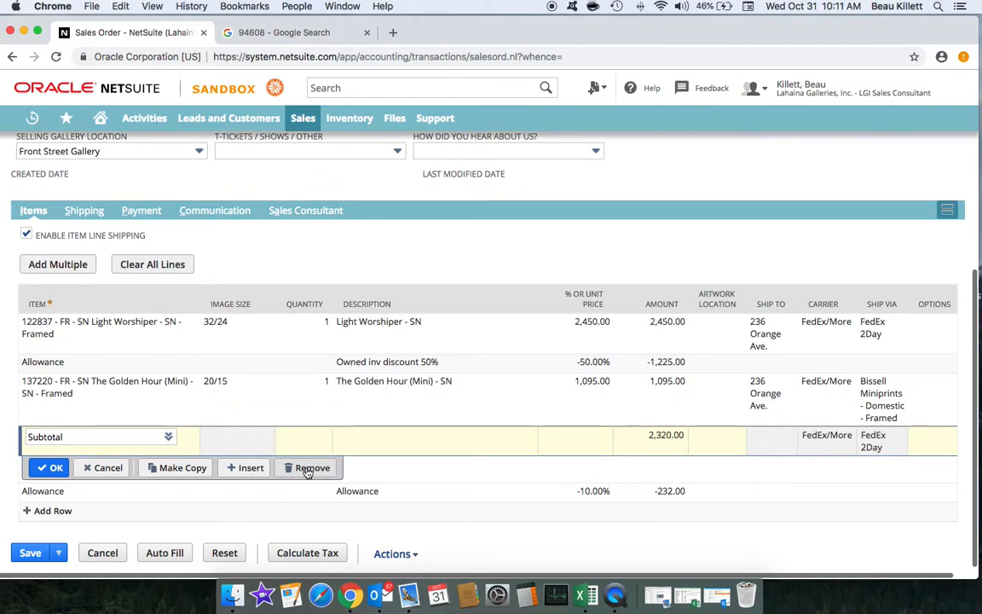
click(305, 469)
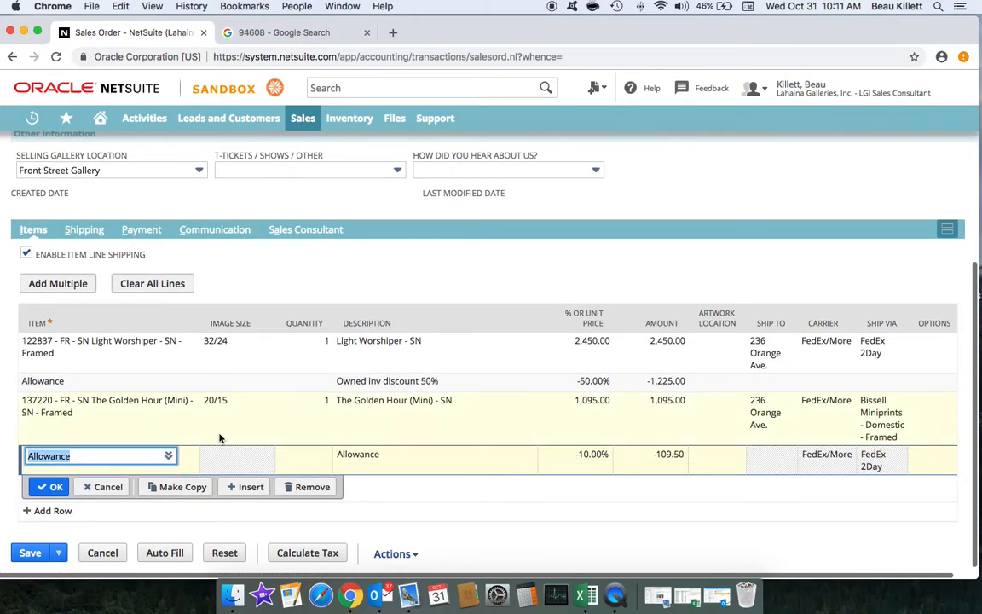
Step: Clear the Allowance item, leaving a blank line below The Golden Hour (Mini)
click(130, 455)
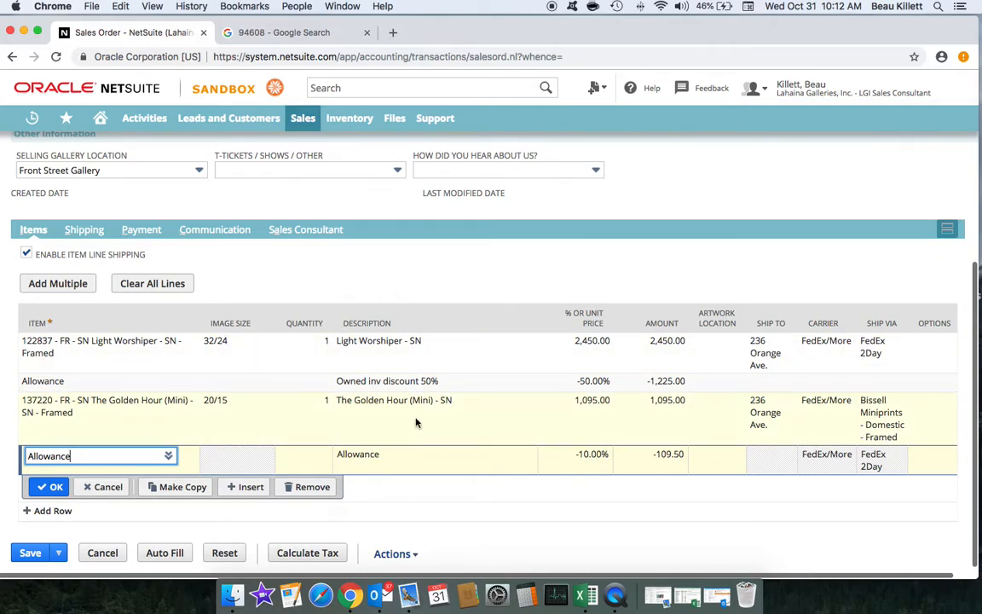
drag(68, 456, 25, 456)
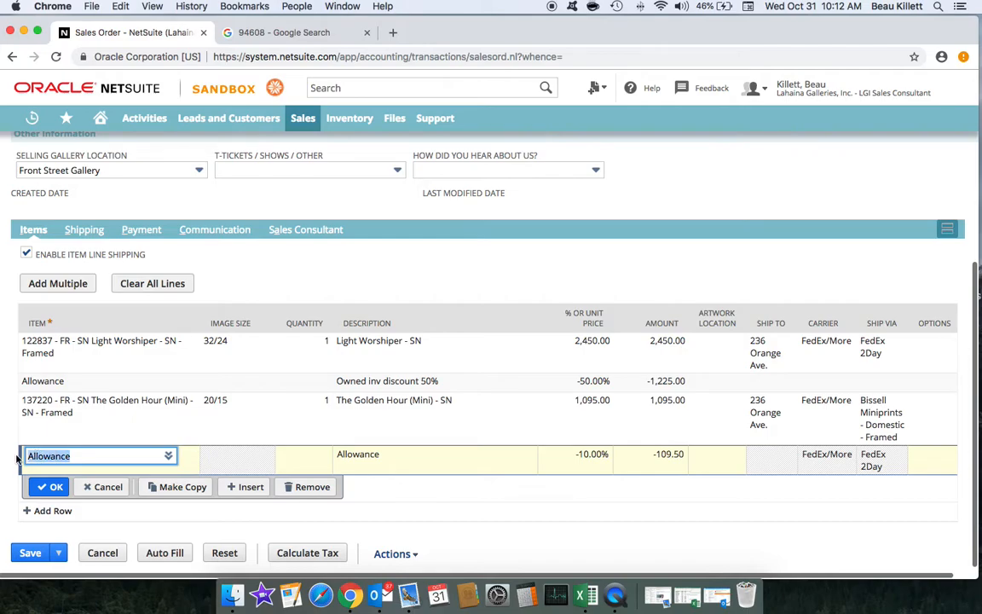
key(BackSpace)
scroll(83, 490, right, 1)
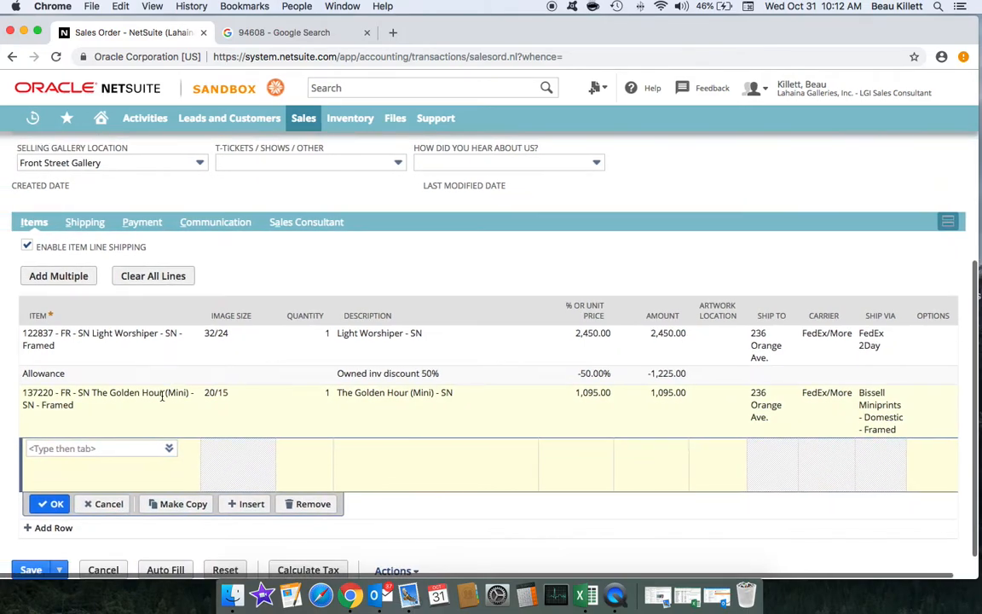
scroll(162, 396, up, 2)
scroll(162, 396, down, 2)
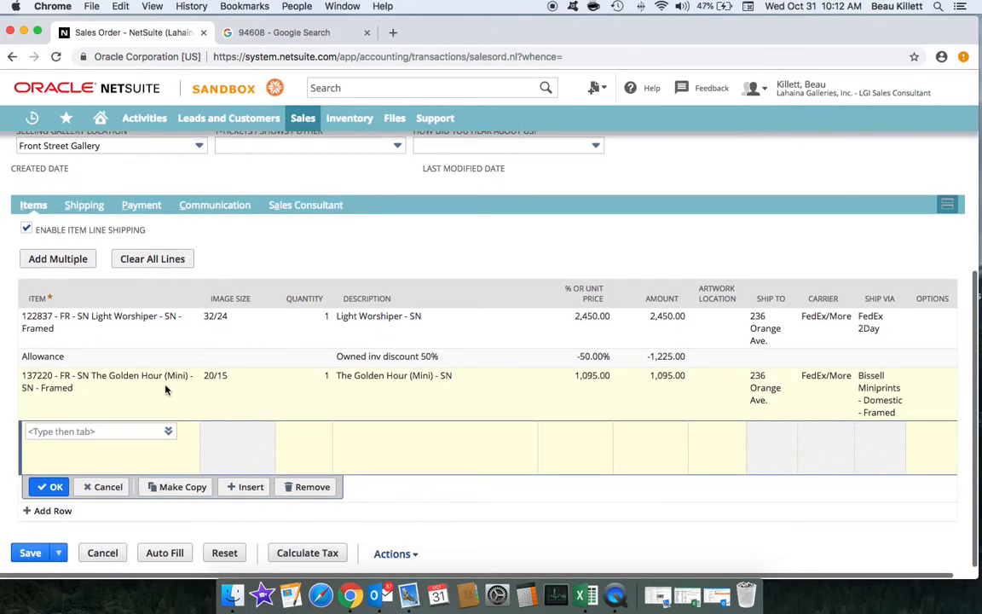
click(103, 431)
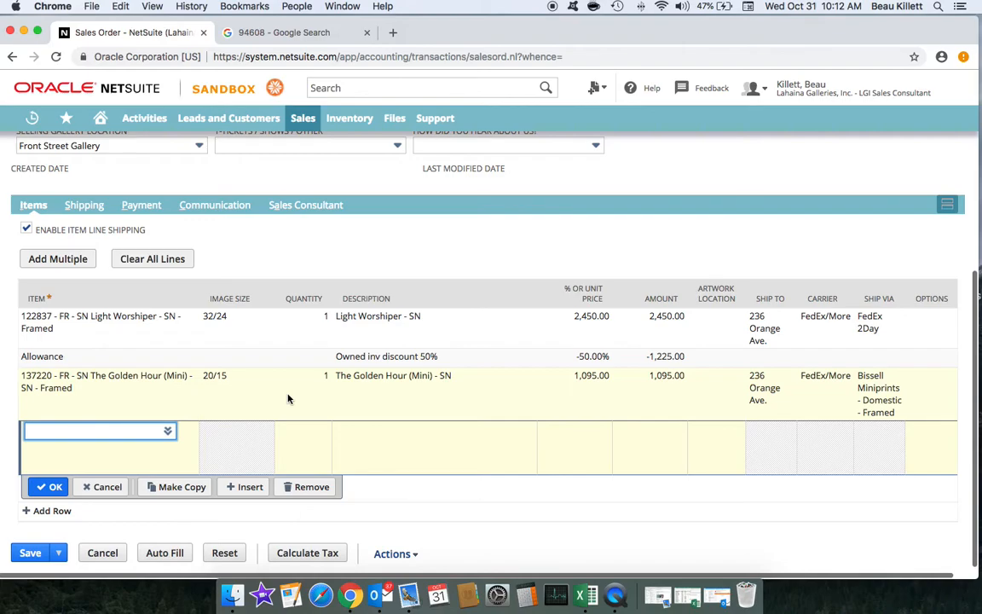
Step: Add the Commissioned Artwork item to the new line, dismissing the availability warning
text(commi)
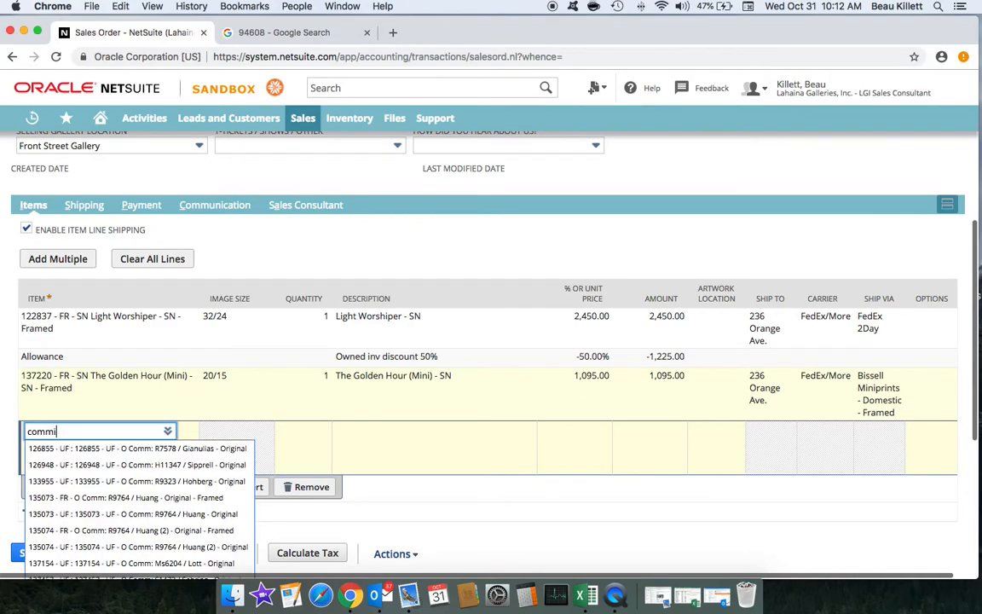
text(ssion)
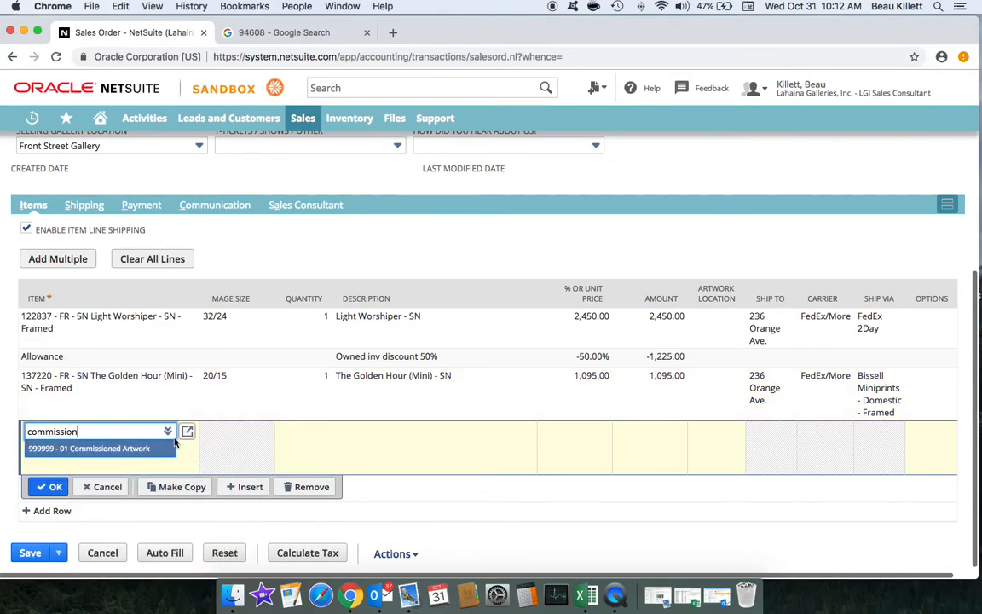
click(132, 449)
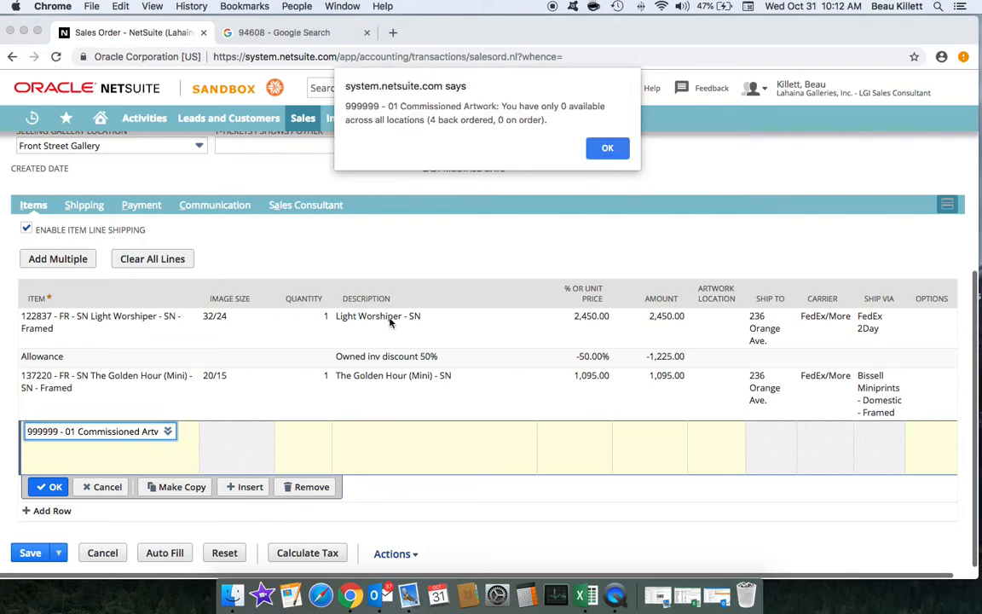
click(608, 149)
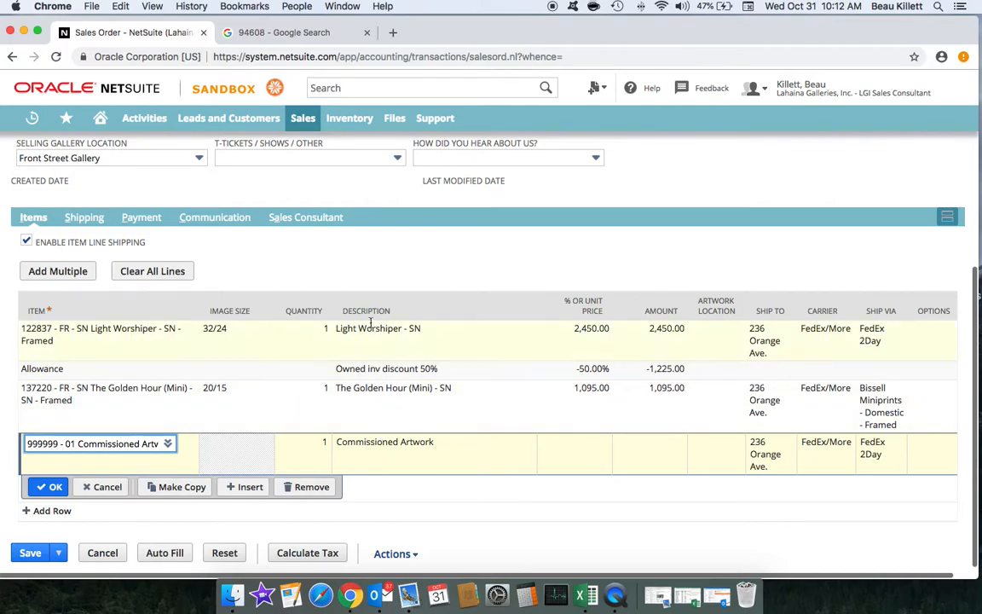
Step: Append the artist and '12x12x6 of a koa Girraffe' to the description, price it 8500, and commit
click(374, 441)
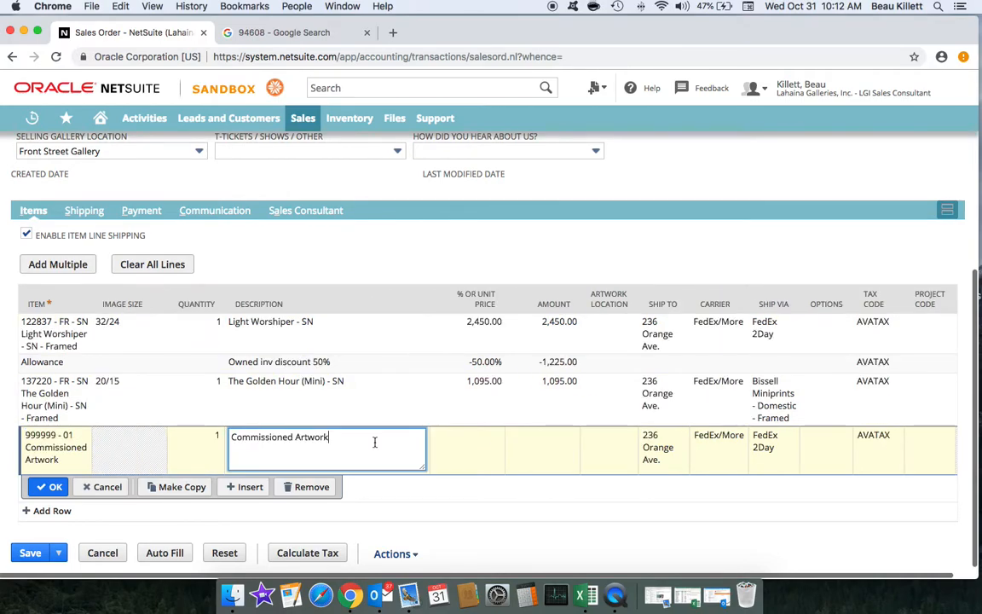
triple_click(334, 438)
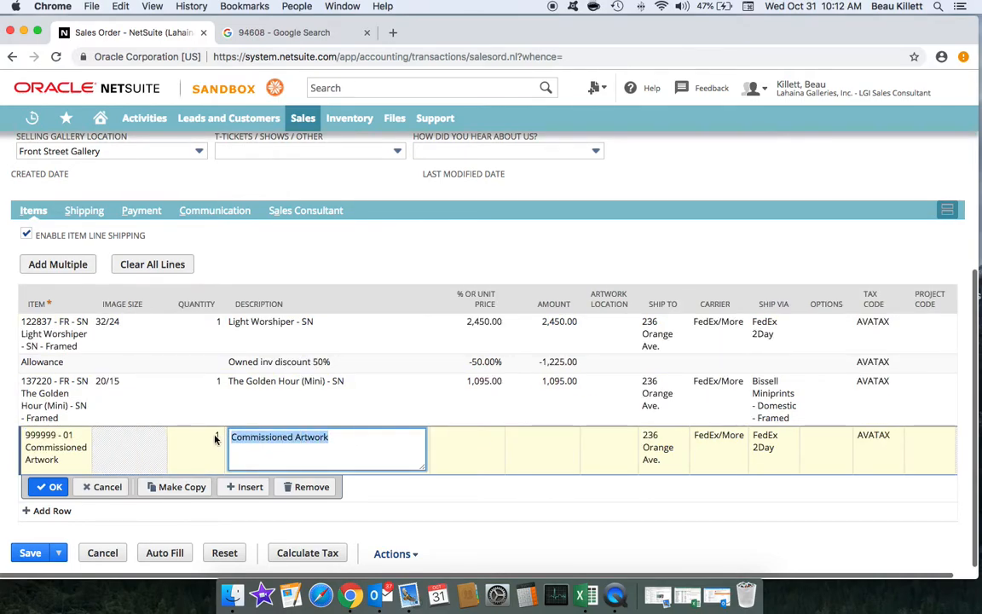
click(333, 438)
text(-)
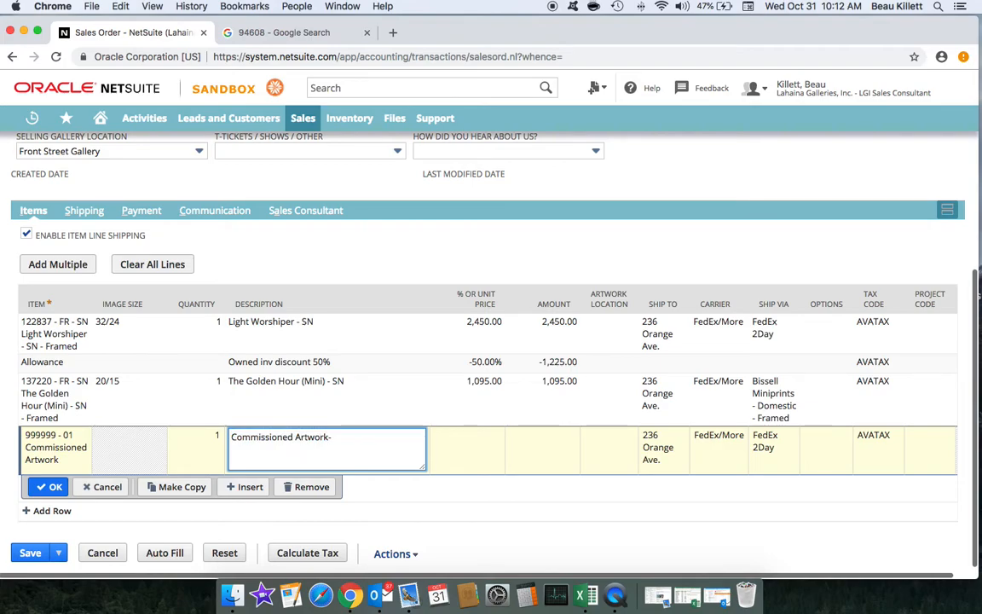
text( Turnbull 12)
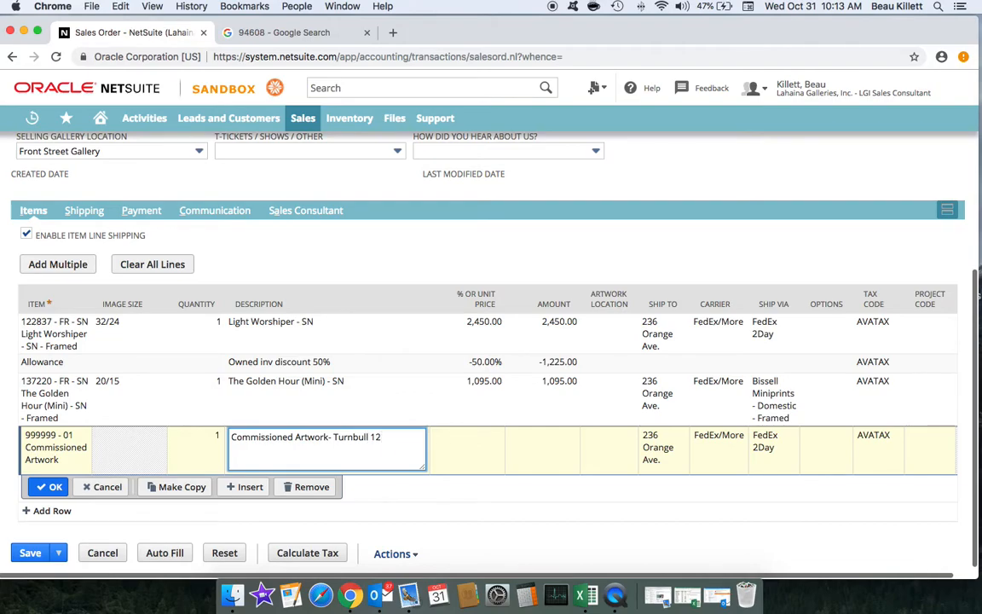
text(x12x6 of a koa G)
text(irraffe)
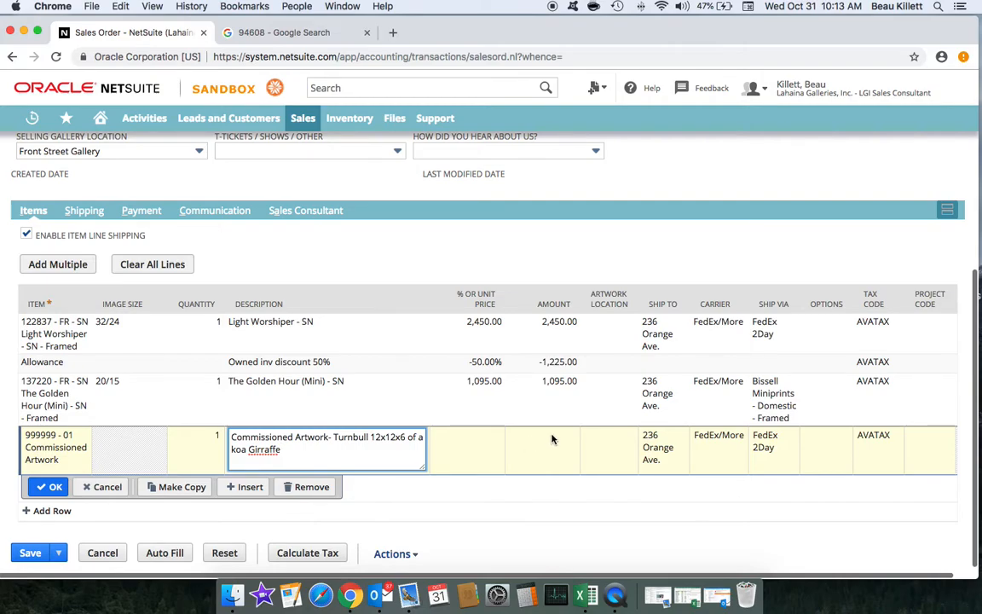
click(486, 440)
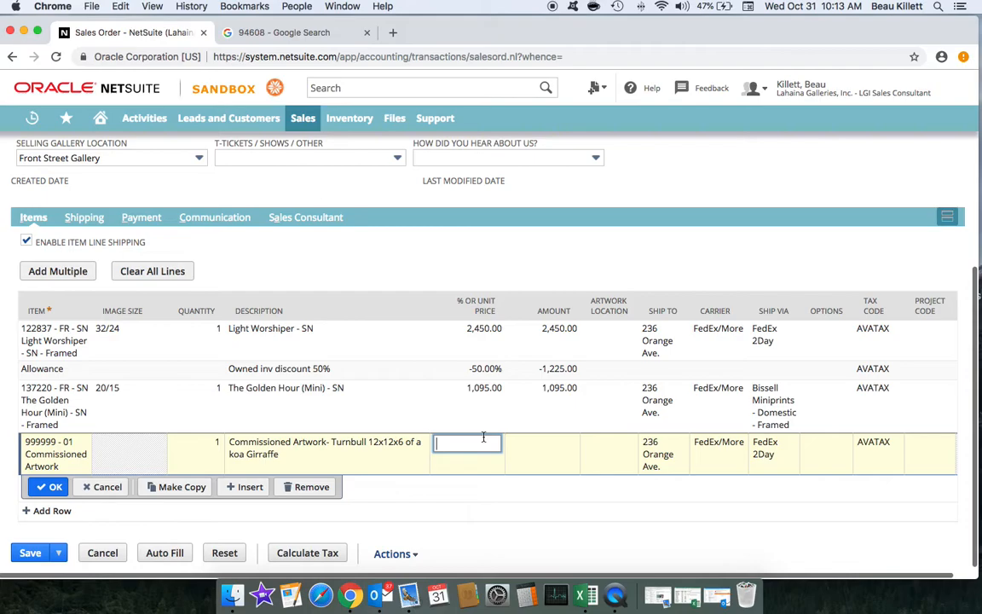
text(8500)
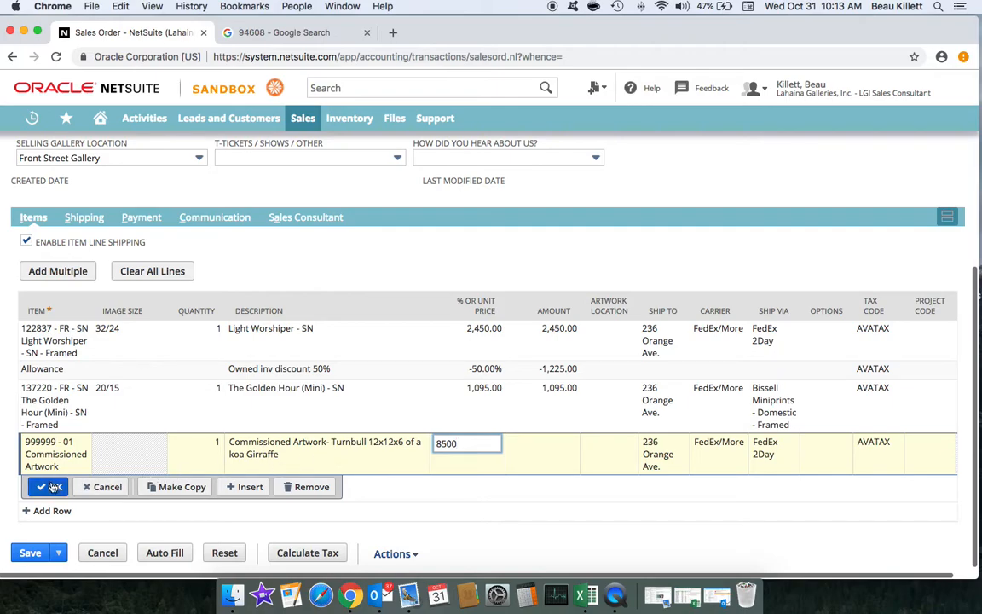
key(Return)
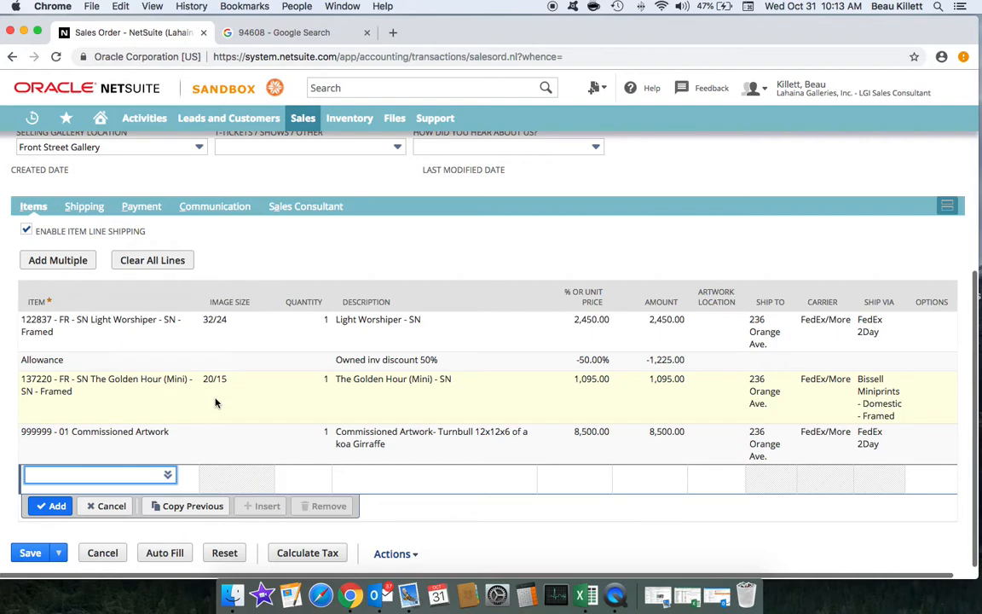
Step: Choose the 888888 New Art Pieces item for the next line, dismissing the stock warning
text(new art)
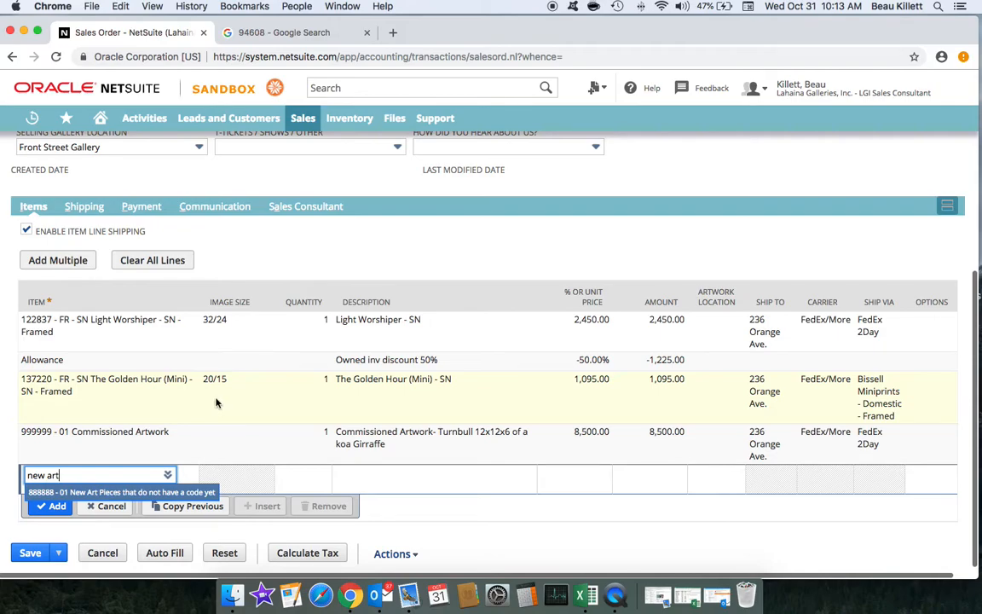
click(129, 492)
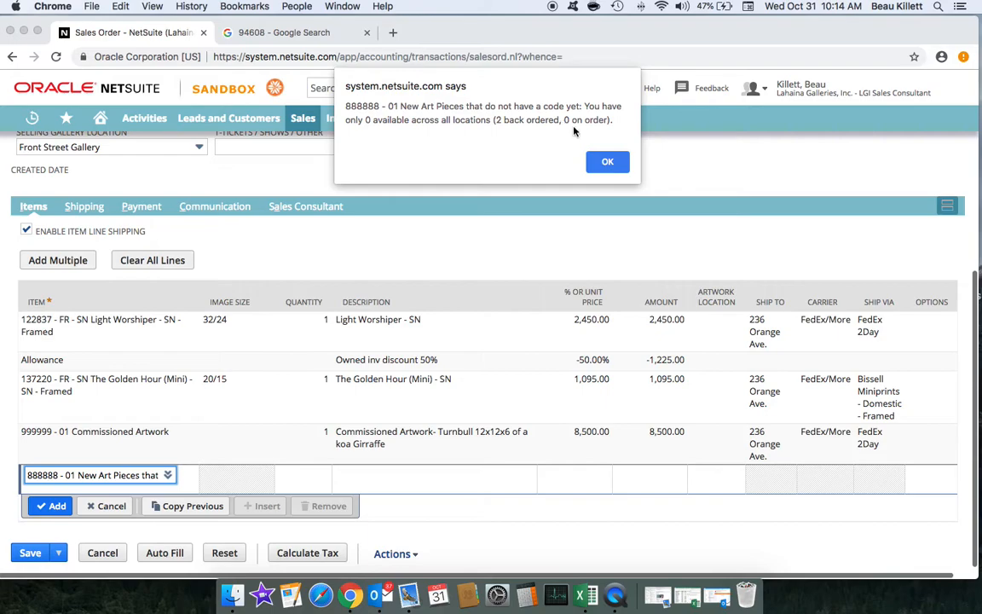
click(607, 162)
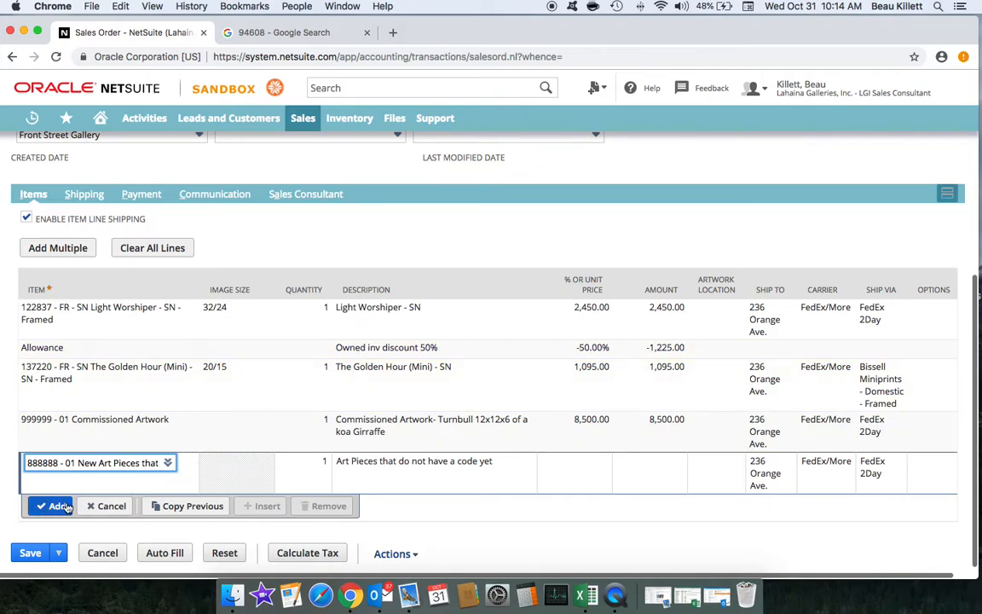
Step: Describe it as the artist's 6' long surfboard "puamana Sunset", still wet but not saltwater
click(382, 466)
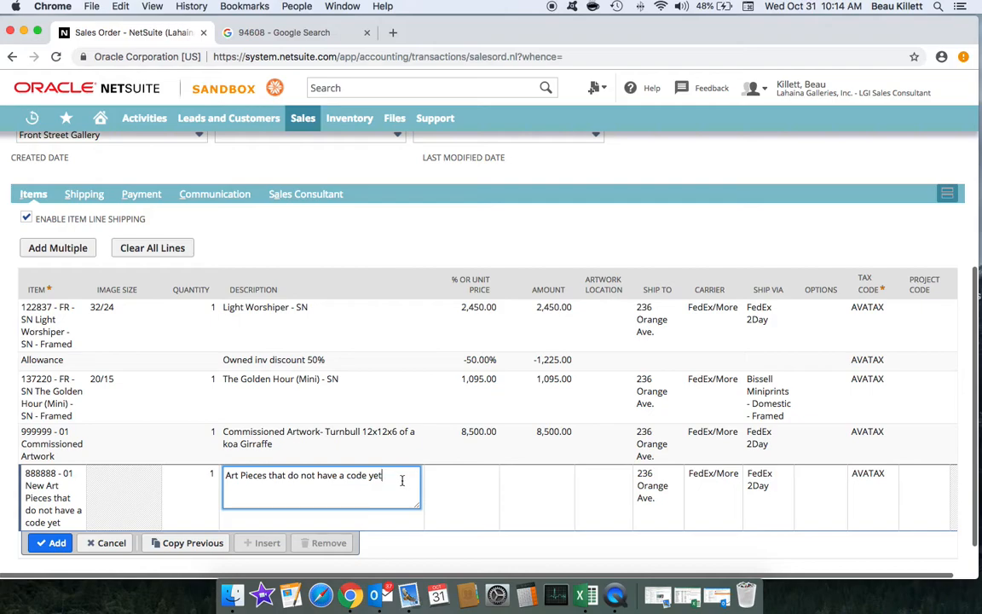
drag(391, 476, 224, 474)
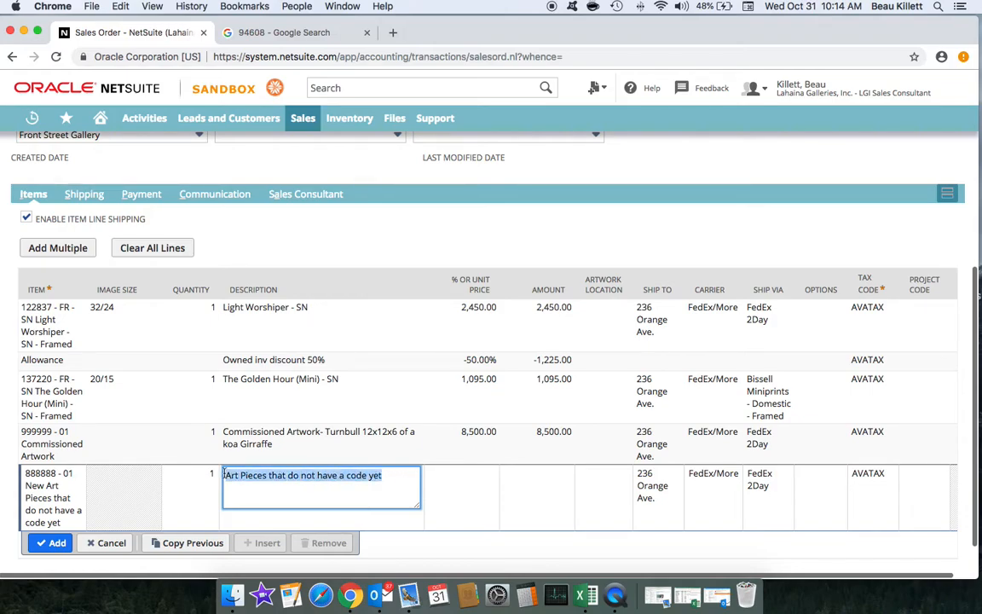
text(Macedo)
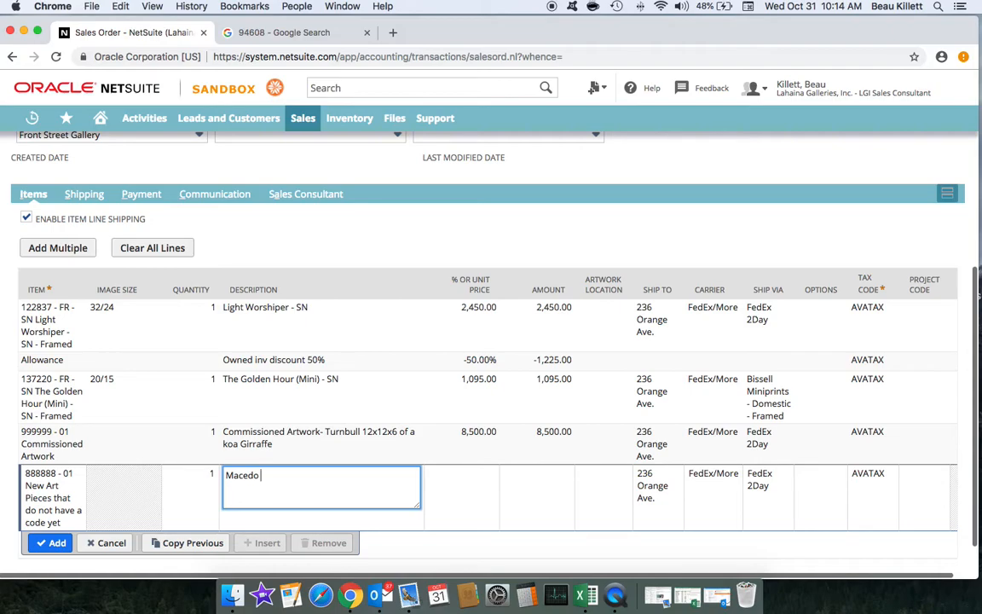
text(6' lonng surfboard "pu)
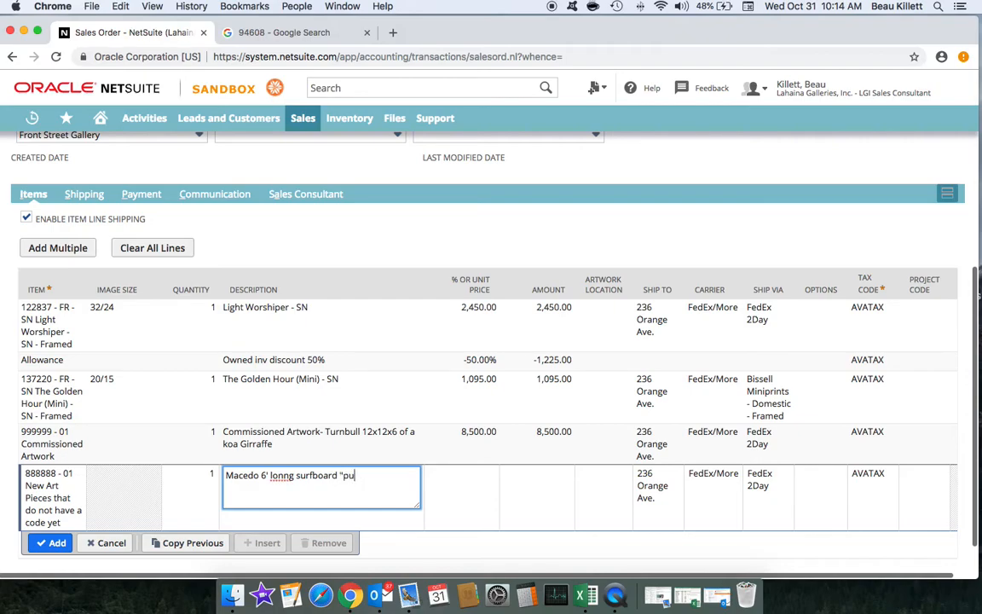
text(amana Sunset")
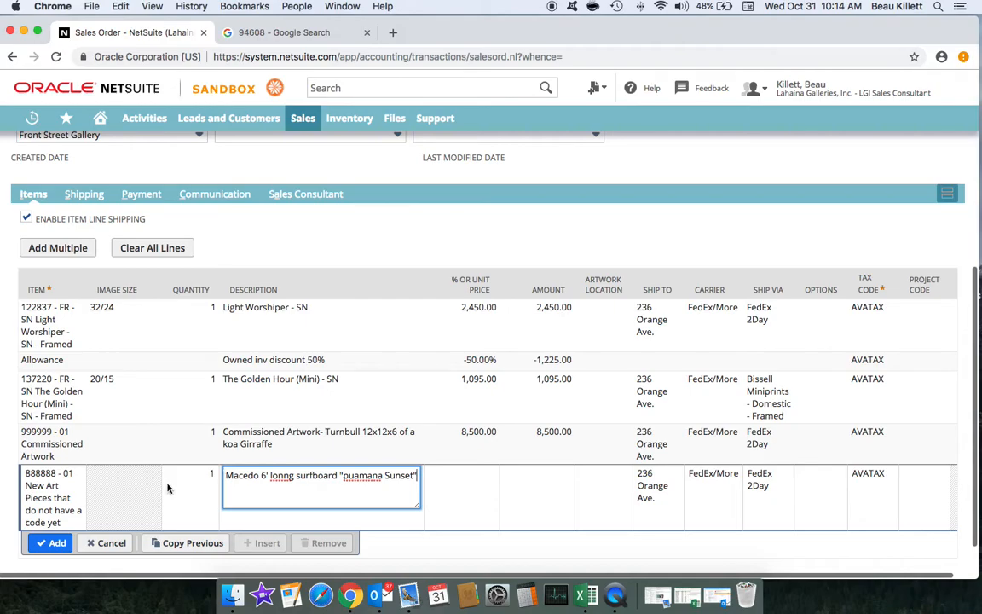
click(290, 477)
key(BackSpace)
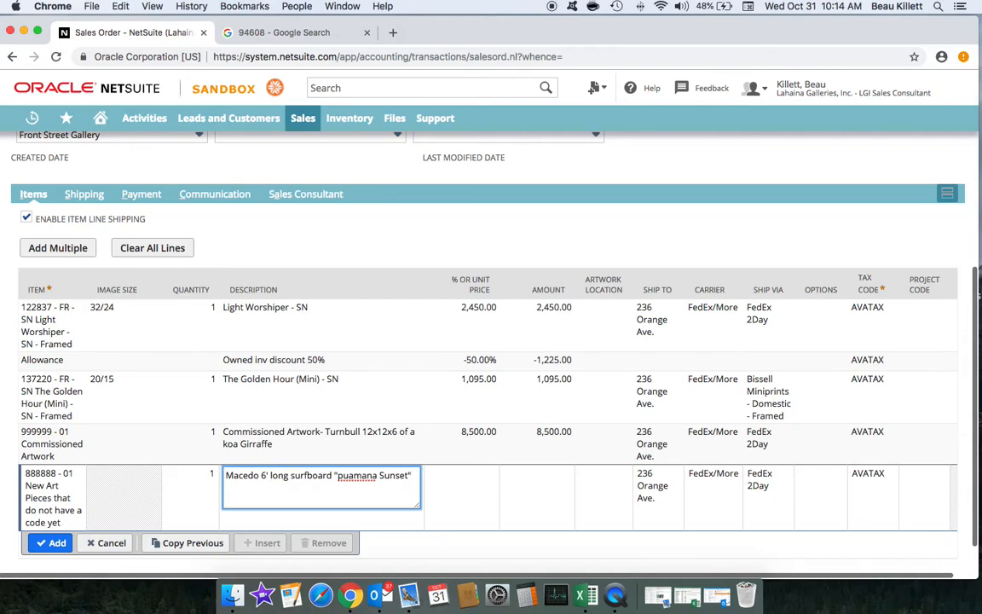
click(413, 476)
text(. juat brought it in.  still wet)
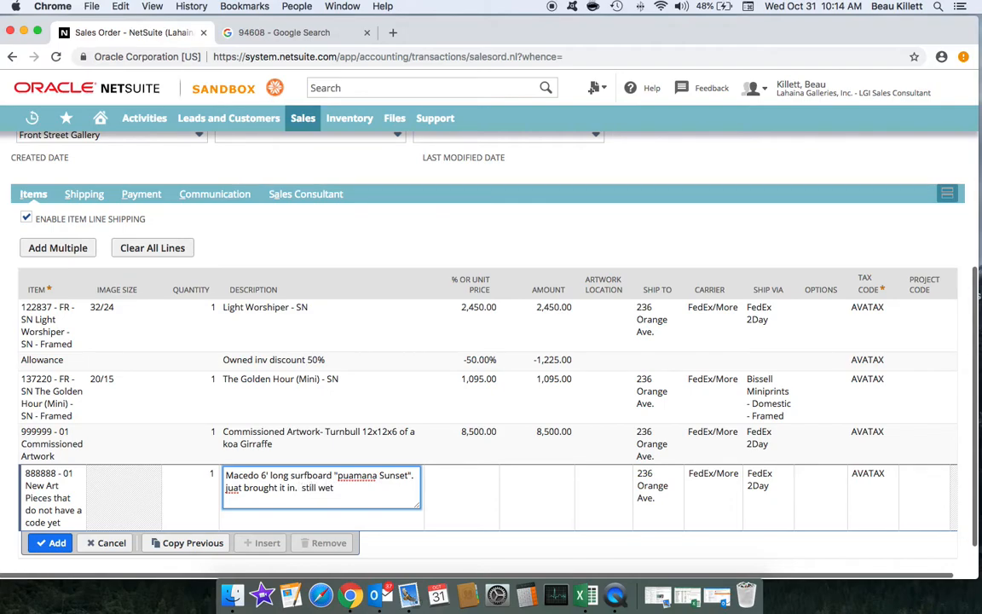
text( but not saltwater.)
click(480, 477)
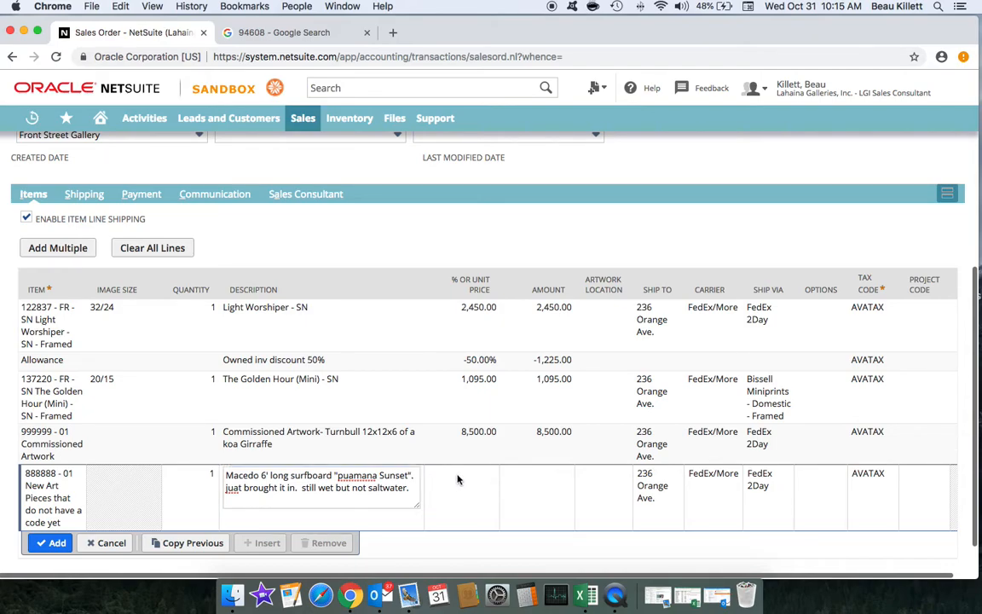
click(469, 474)
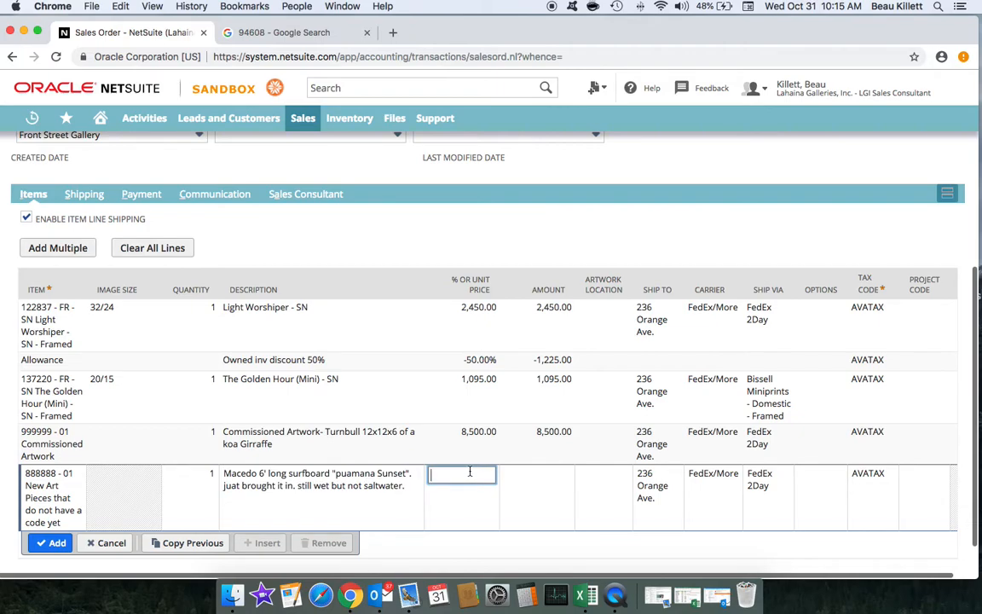
Step: Price the surfboard line at 10,500 and add it to the order
text(10,500)
scroll(475, 414, down, 1)
click(56, 507)
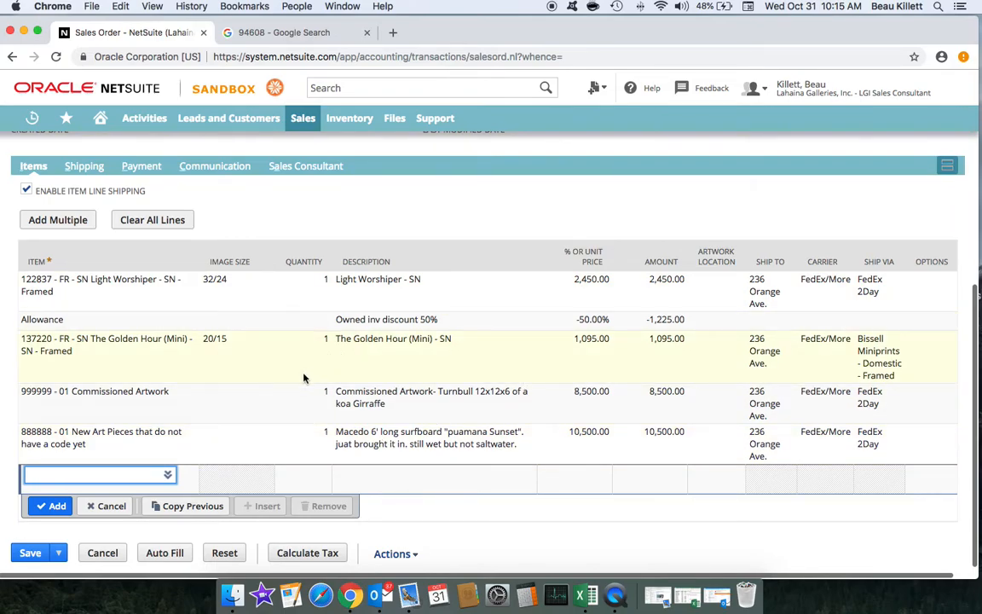
Step: Add a Subtotal line totalling 21,320.00 after the surfboard
text(subtotal)
click(57, 507)
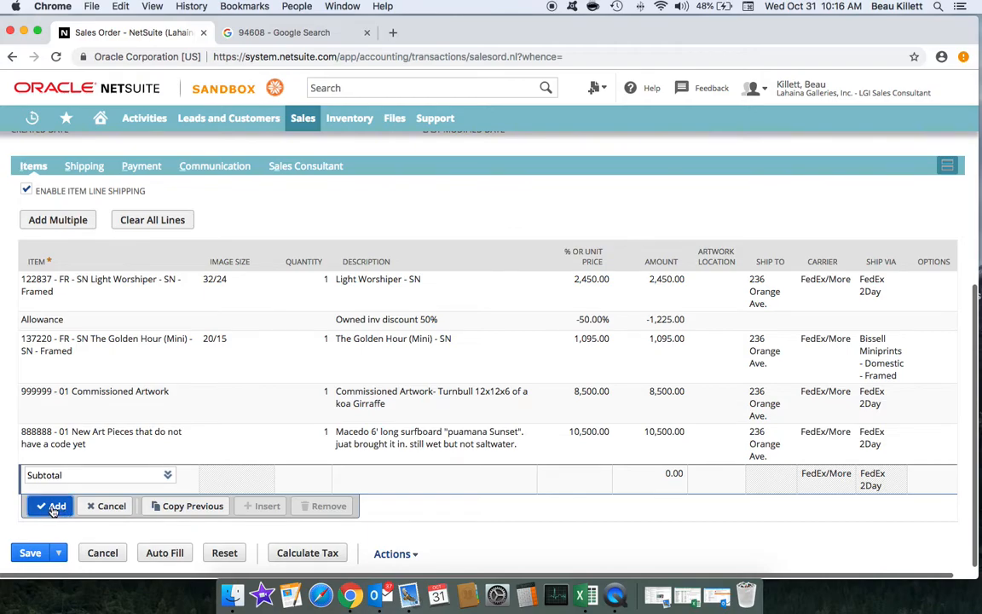
click(53, 508)
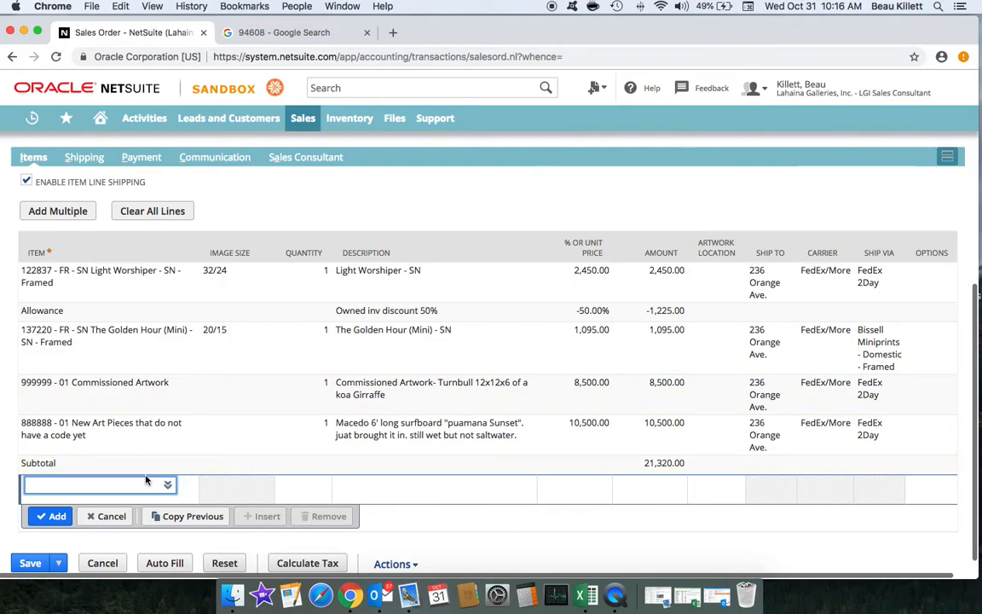
Step: Add an Allowance line at -4000 whose description is replaced with a discount note
text(allowac)
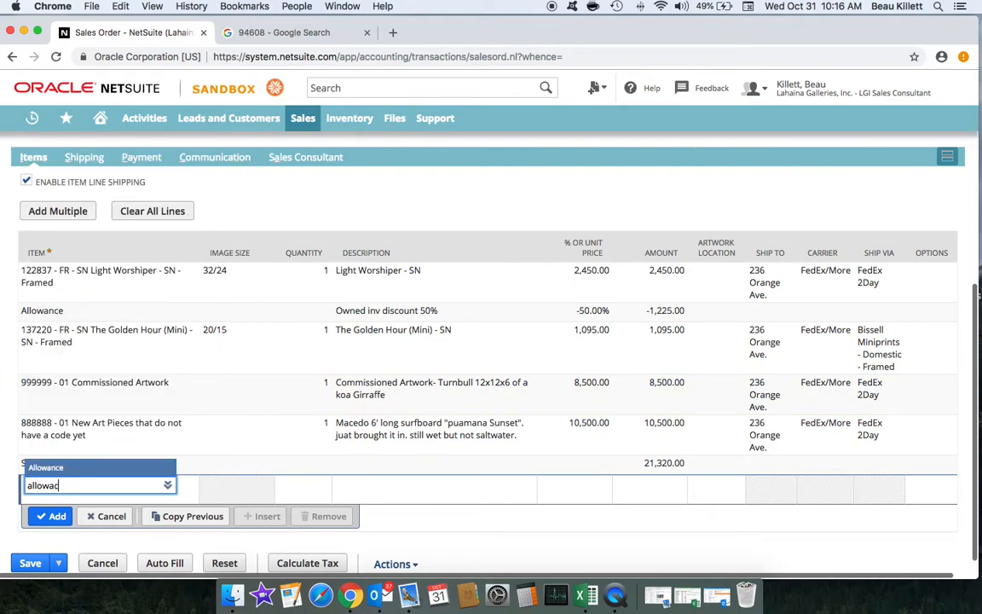
key(BackSpace)
text(nce)
key(Tab)
key(Tab)
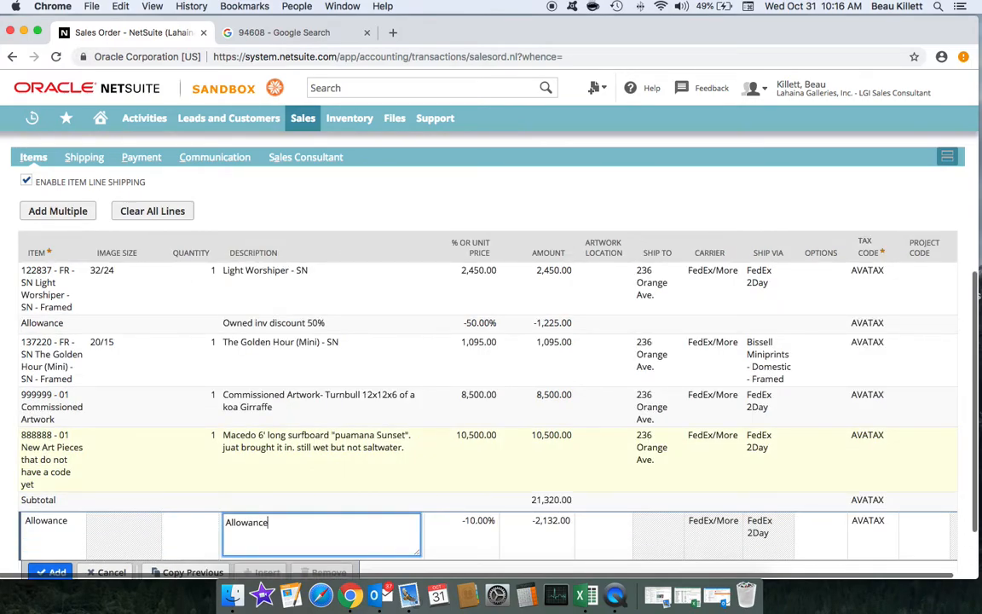
scroll(214, 438, down, 2)
drag(287, 458, 227, 457)
click(268, 457)
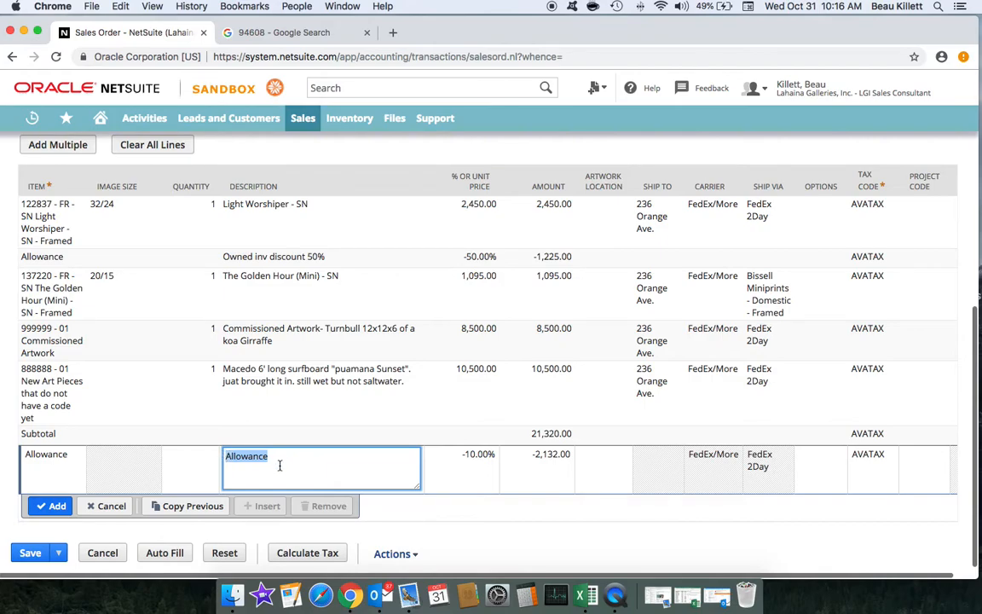
text(discount per jim... 4000)
click(472, 468)
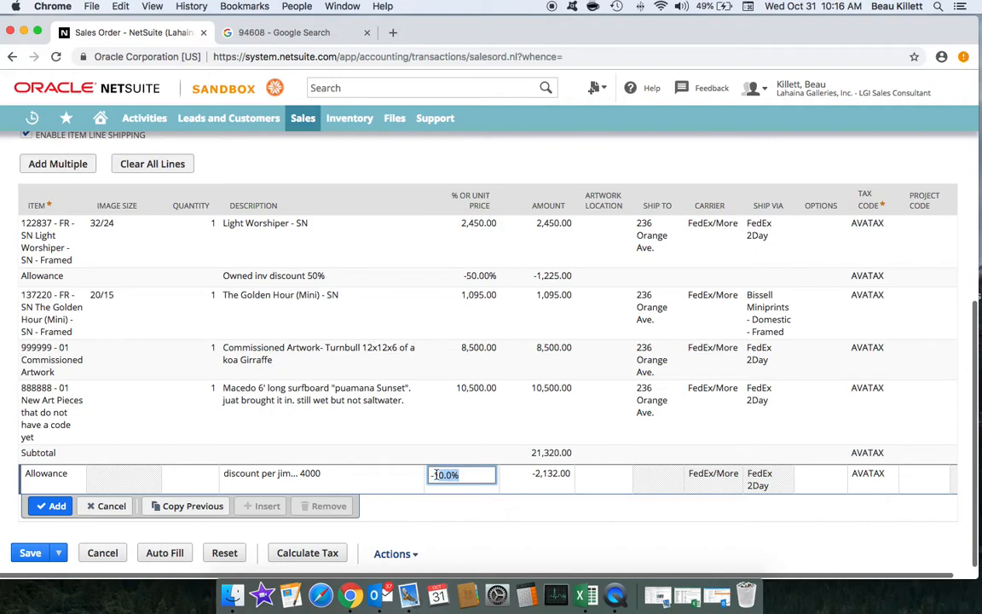
key(BackSpace)
text(-4000)
click(52, 506)
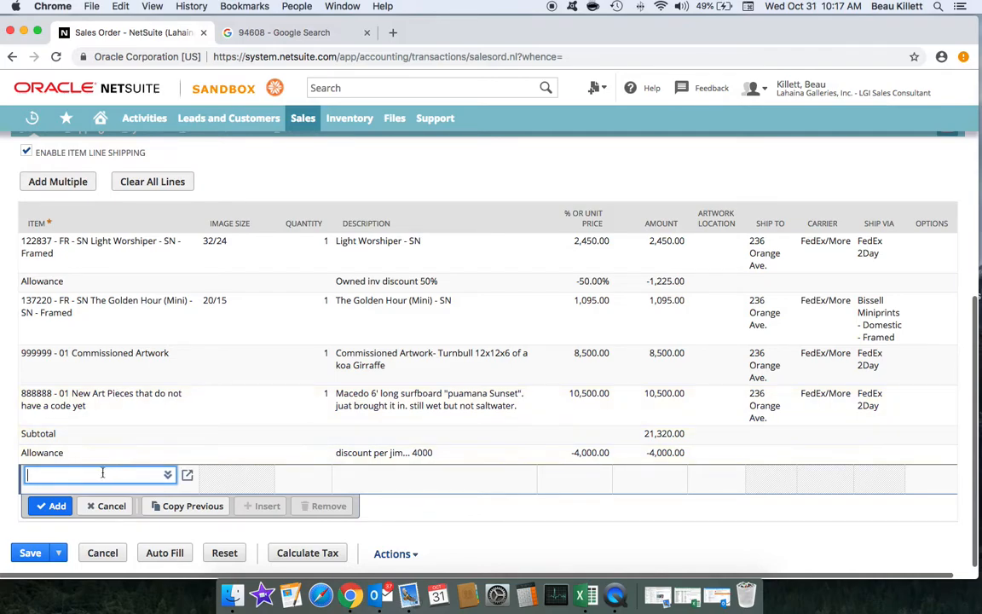
Step: Add a Gift Certificate line, changing its price from -100.00 to -200.00
text(gift)
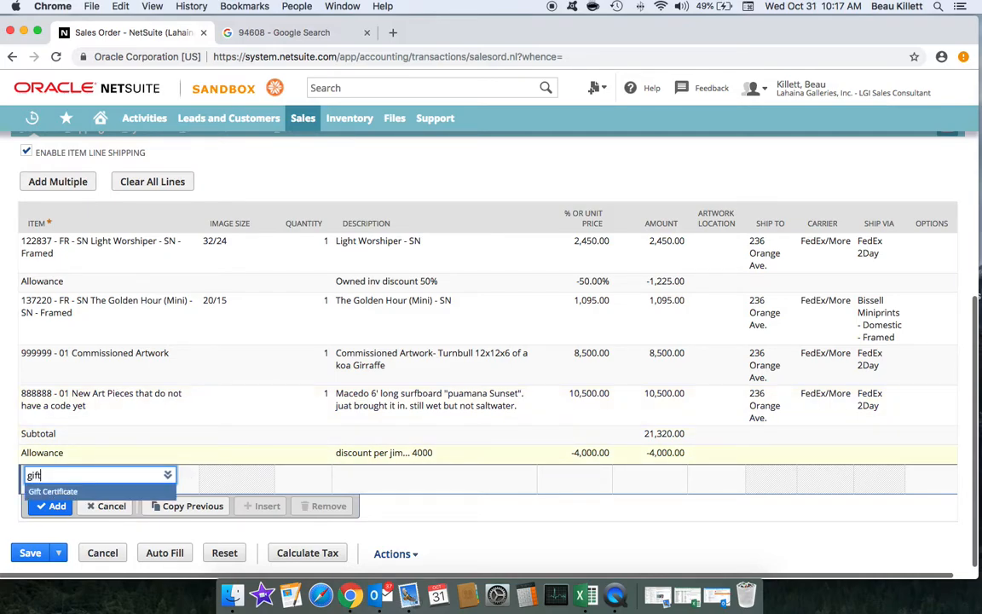
click(94, 491)
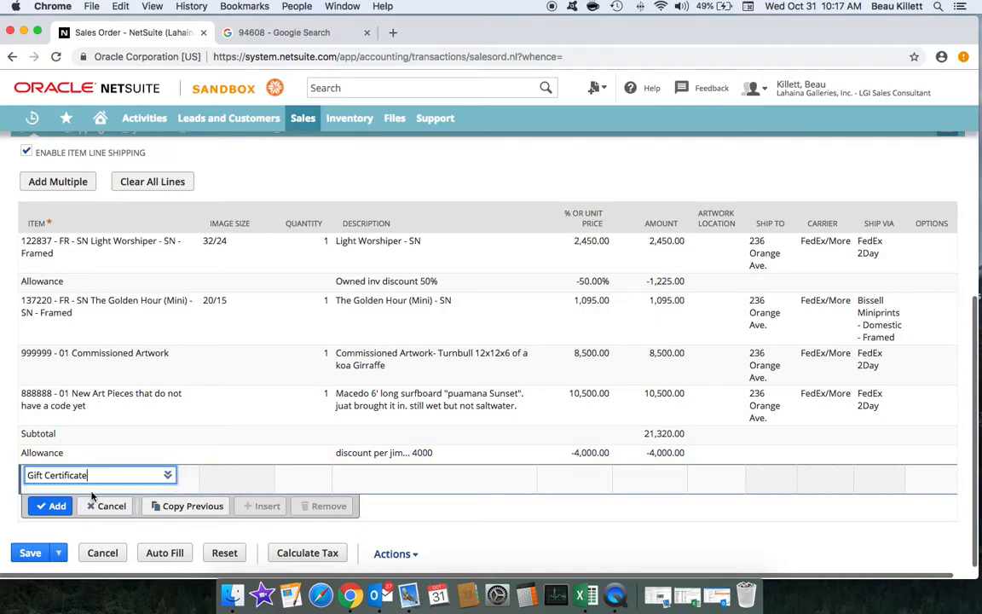
click(595, 476)
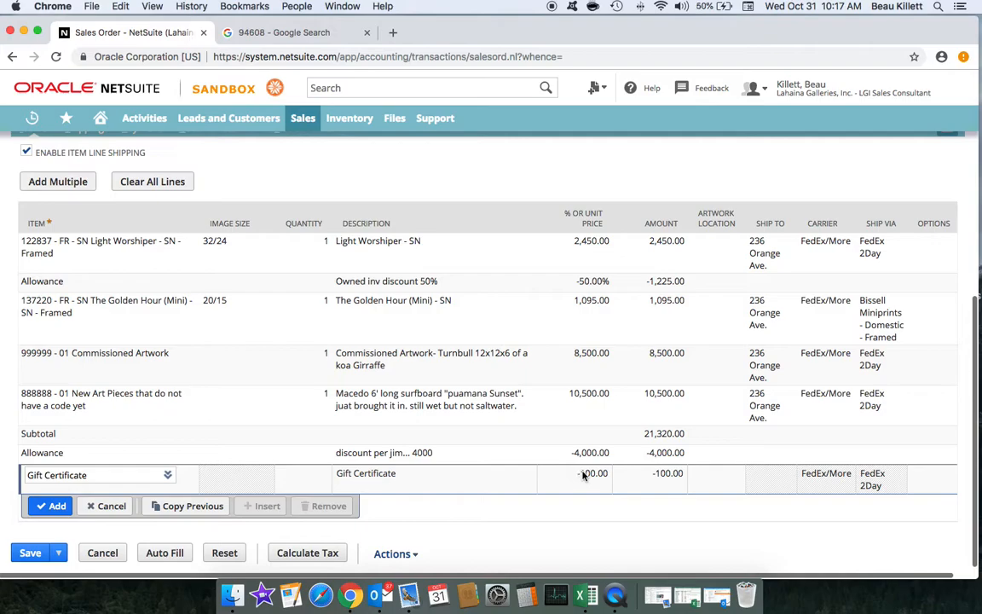
click(436, 475)
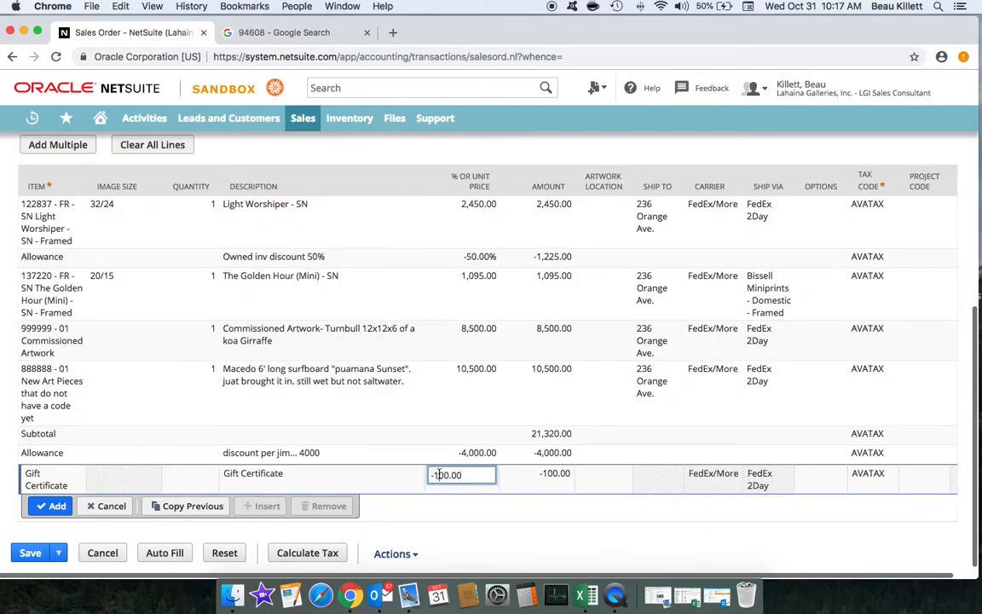
key(Delete)
text(2)
click(55, 507)
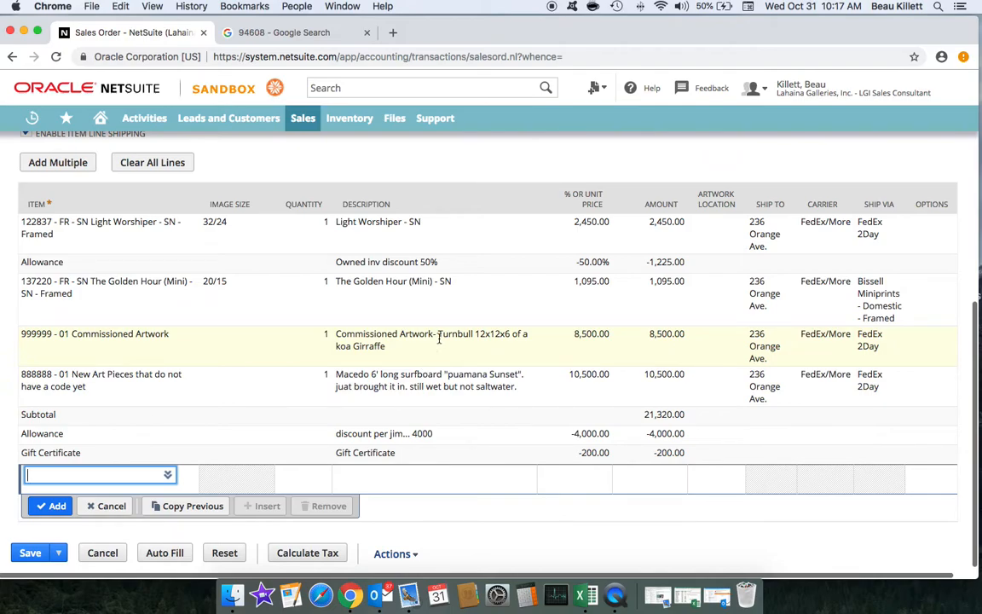
scroll(655, 312, right, 3)
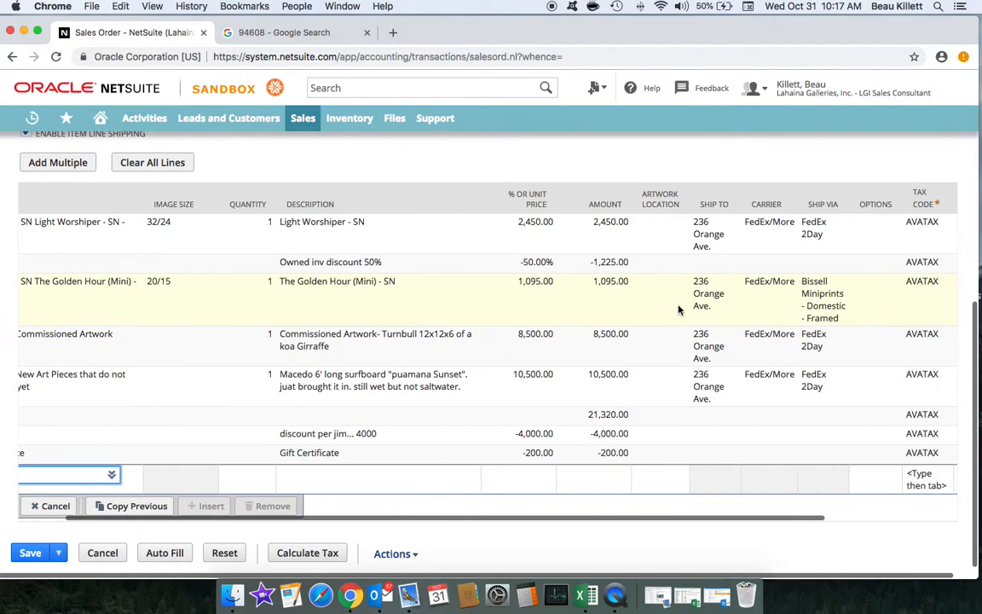
scroll(678, 310, right, 4)
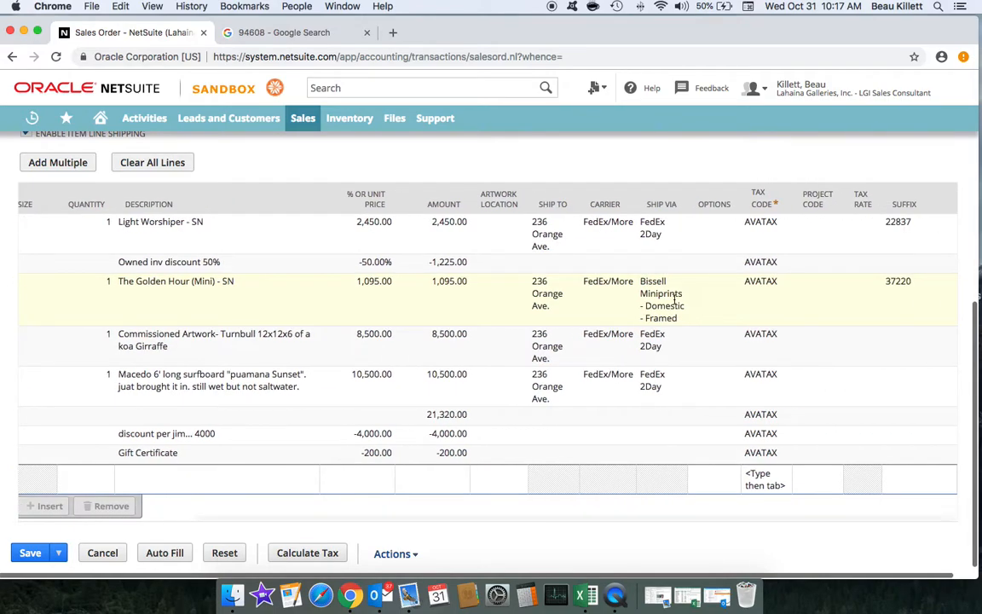
scroll(673, 299, up, 2)
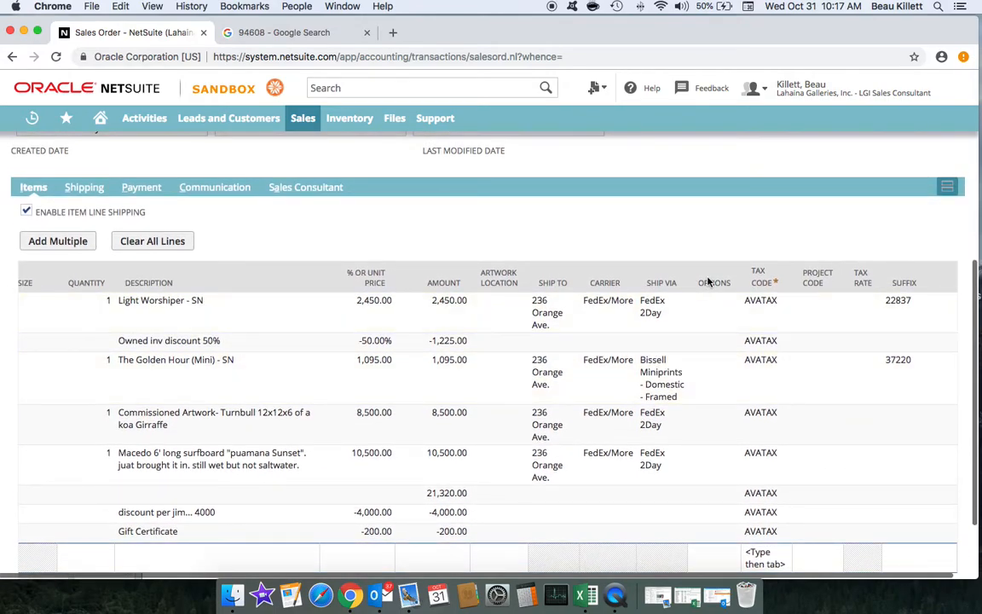
scroll(708, 282, up, 8)
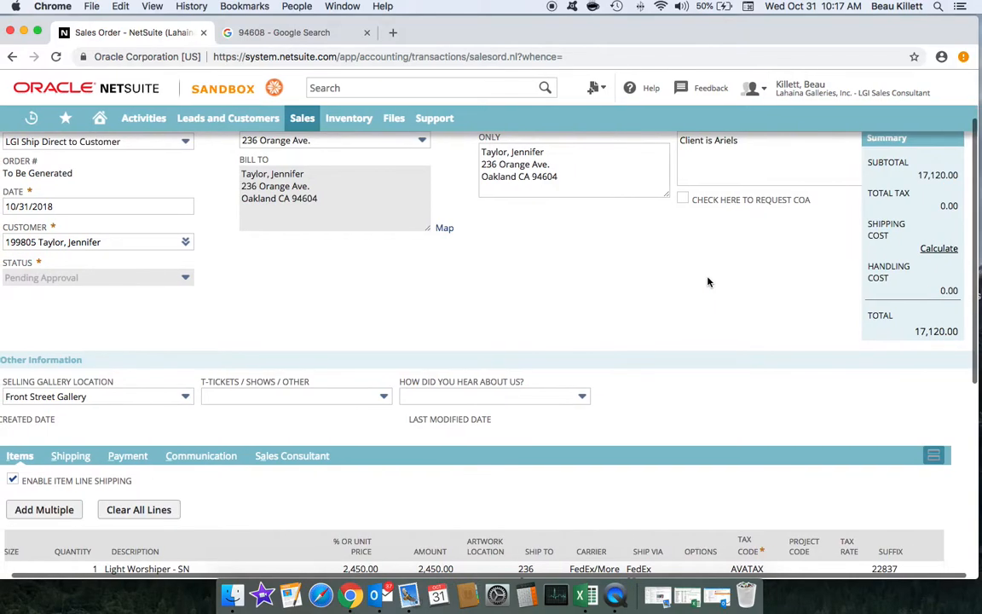
scroll(708, 282, up, 2)
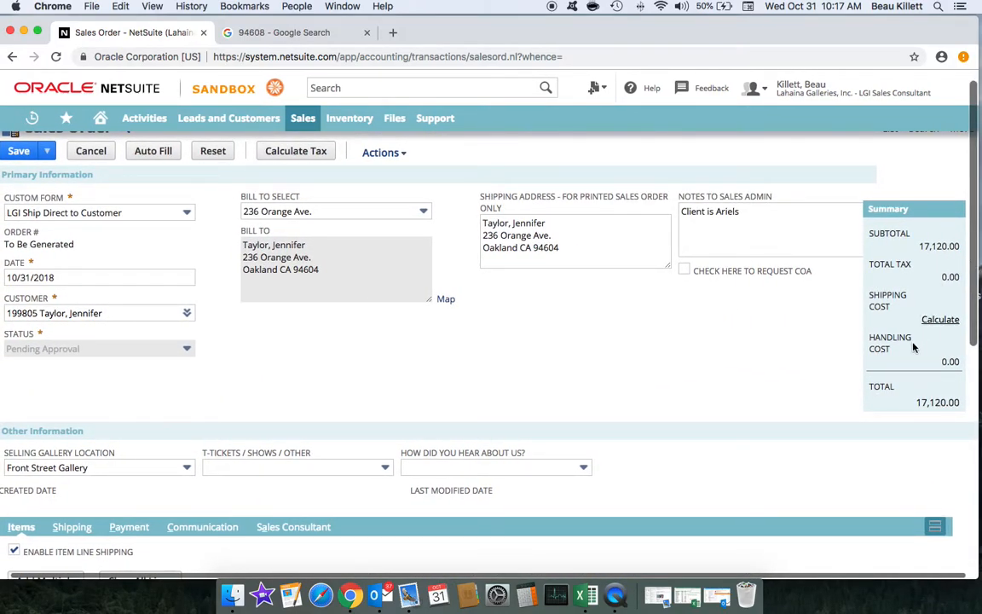
scroll(614, 324, left, 2)
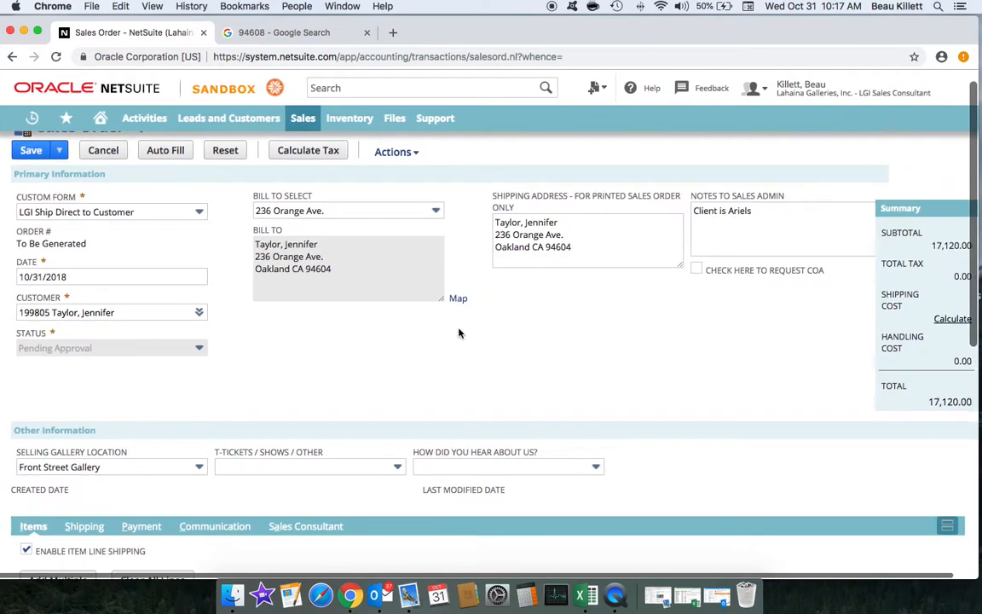
scroll(459, 332, down, 10)
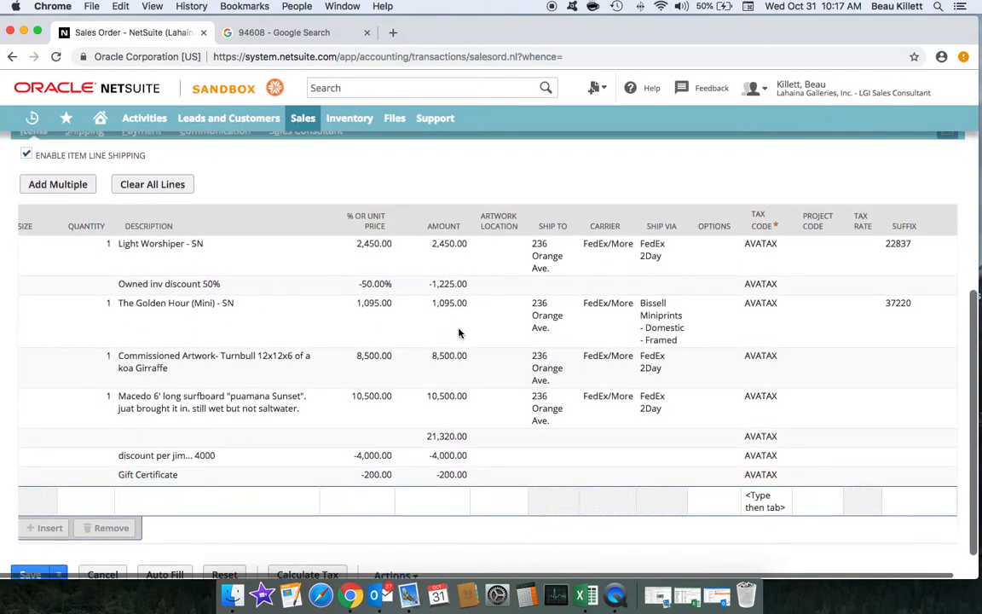
scroll(459, 332, down, 1)
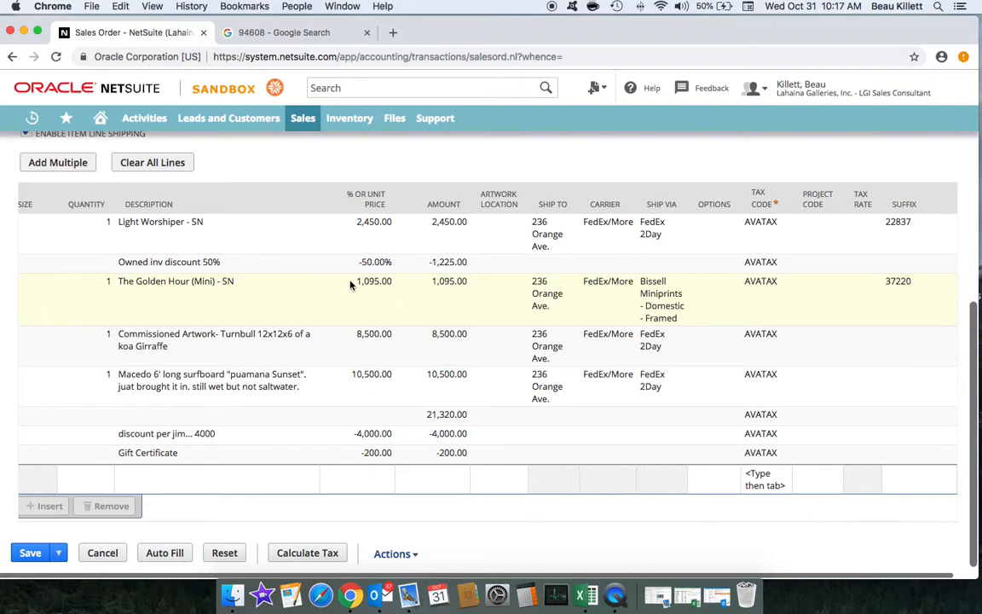
scroll(327, 283, up, 3)
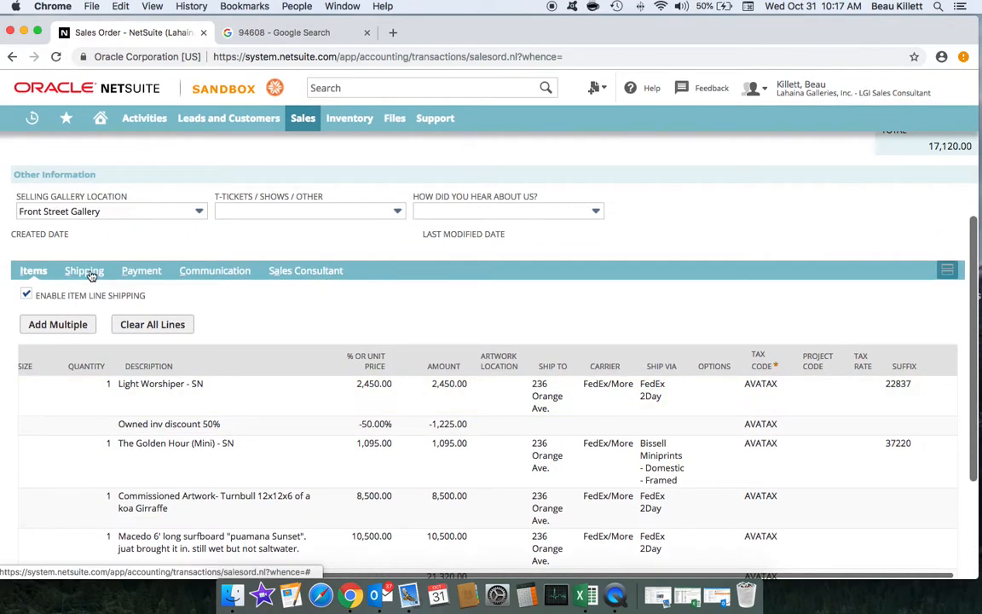
Step: Calculate shipping, dismiss the heavy-package and rate-unavailable alerts, then return to the item lines
click(81, 271)
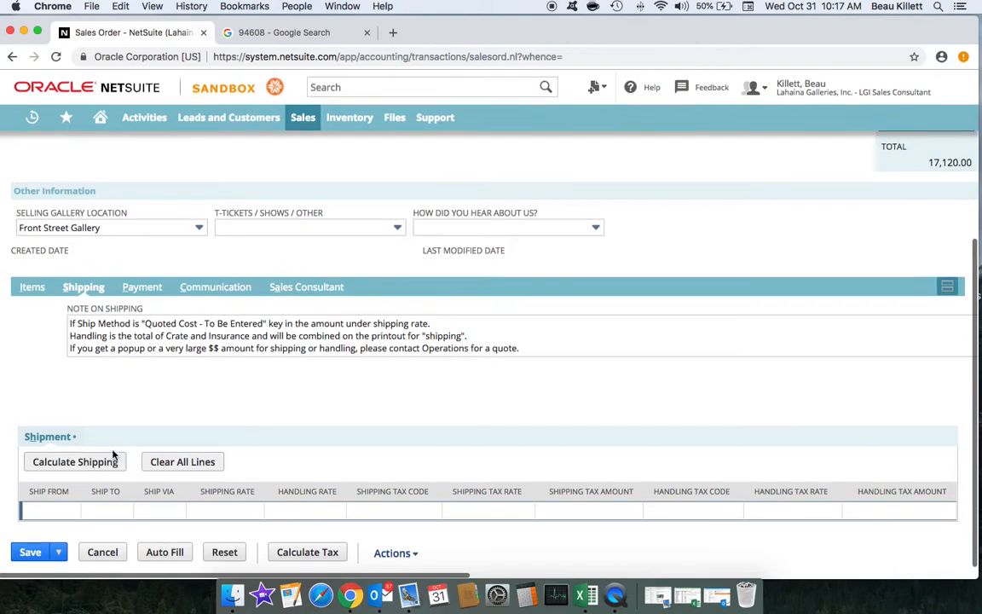
click(106, 461)
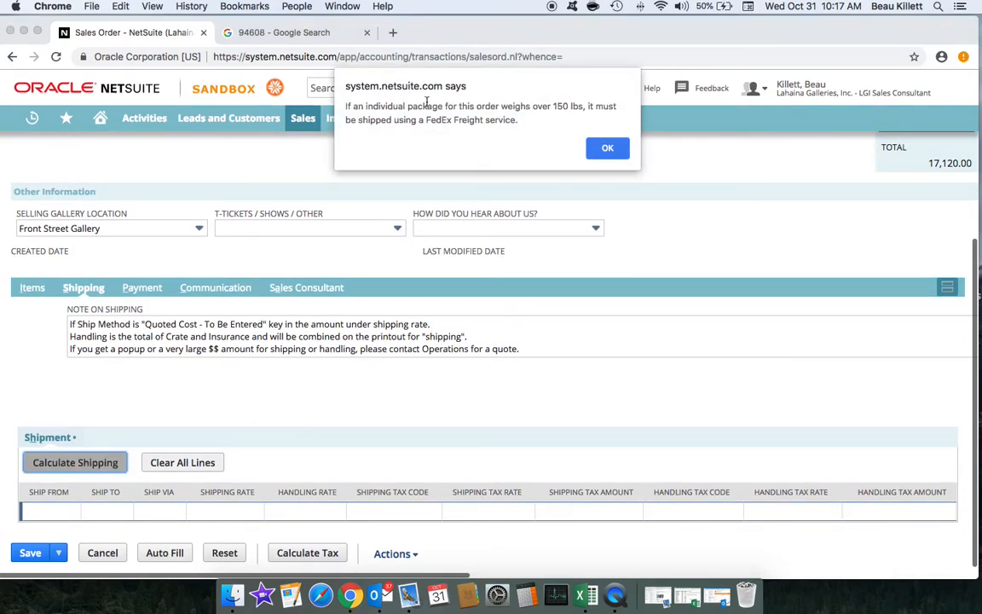
click(608, 149)
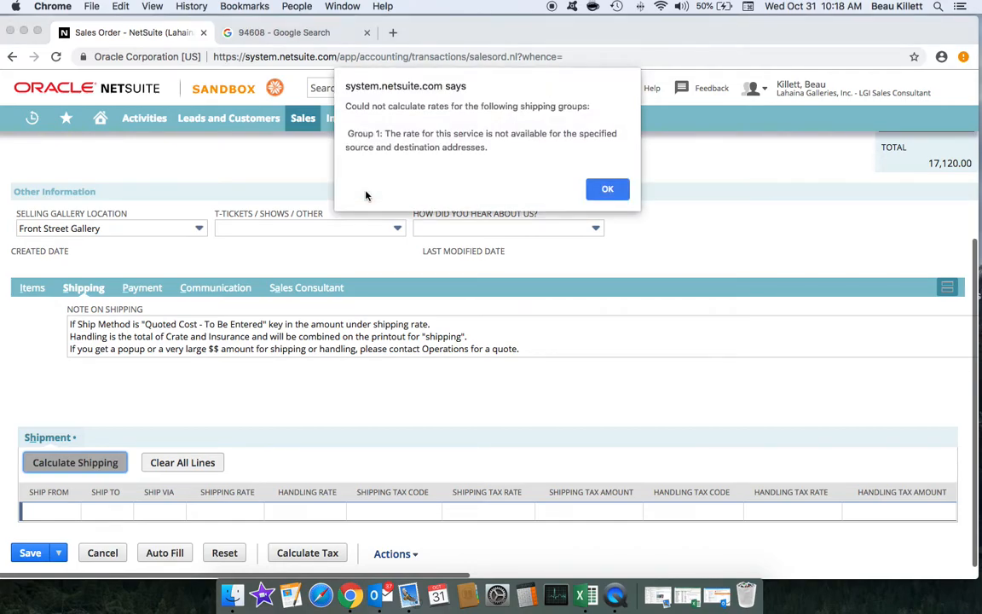
click(613, 191)
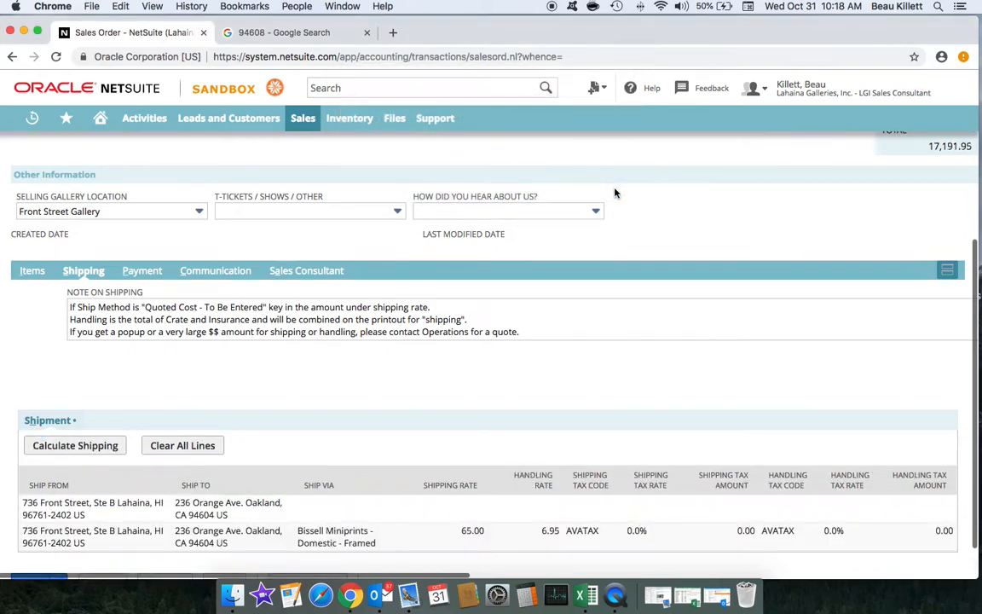
scroll(401, 239, down, 2)
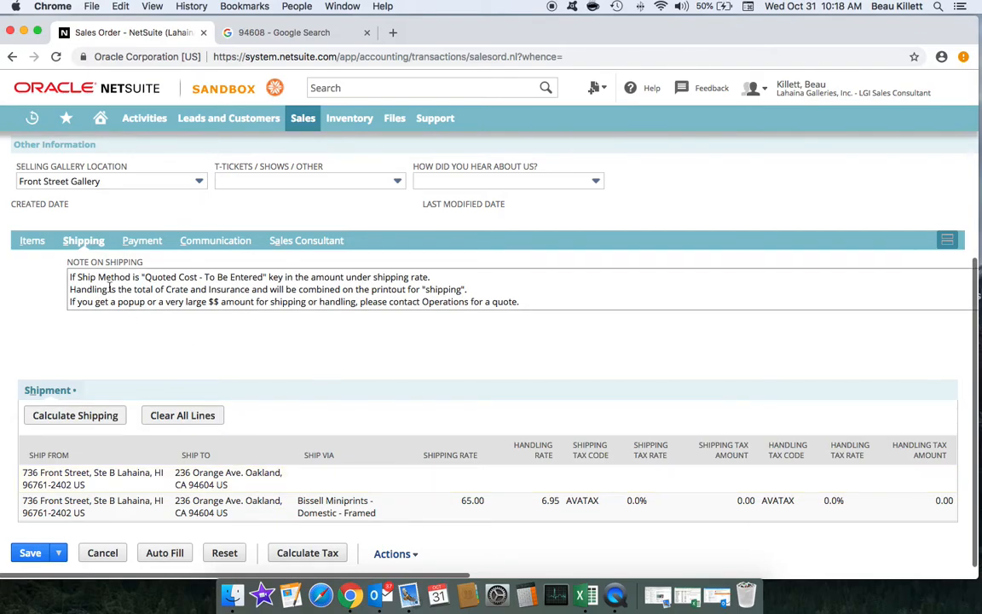
click(34, 243)
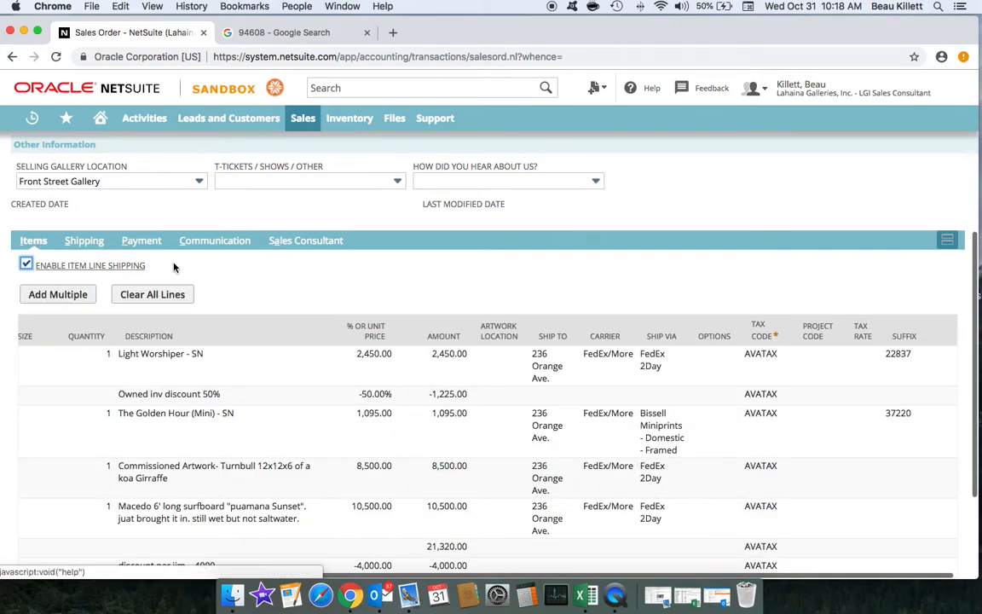
Step: Set Light Worshiper, The Golden Hour and Commissioned Artwork lines to ship via Quoted Cost - To Be Entered
scroll(365, 241, down, 3)
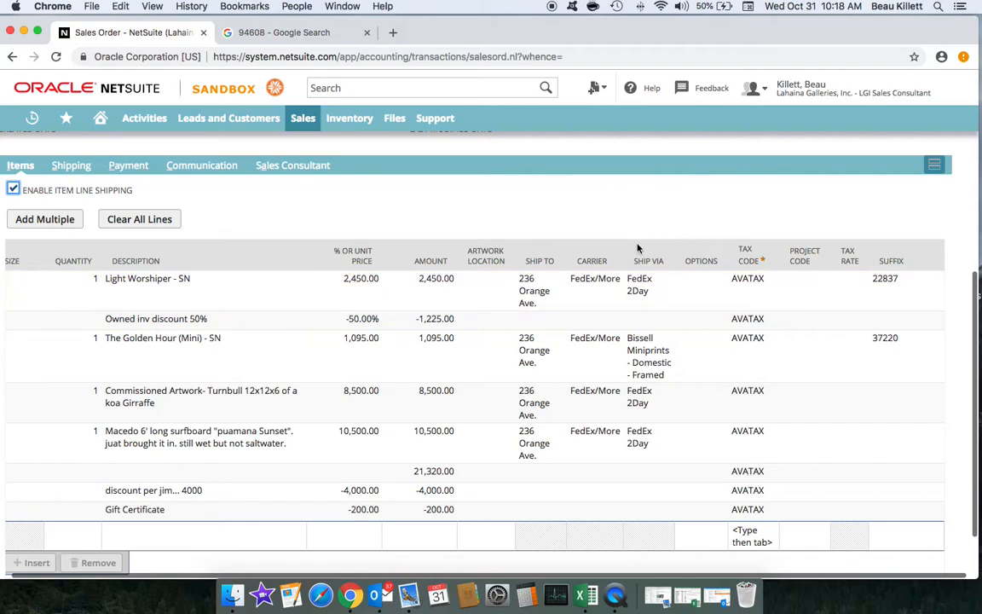
click(605, 300)
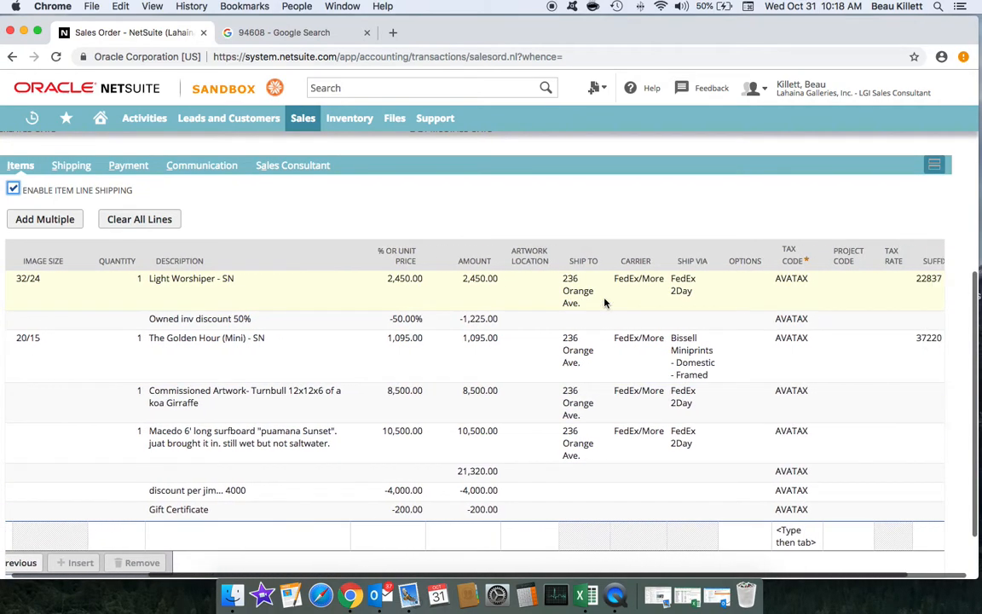
click(684, 290)
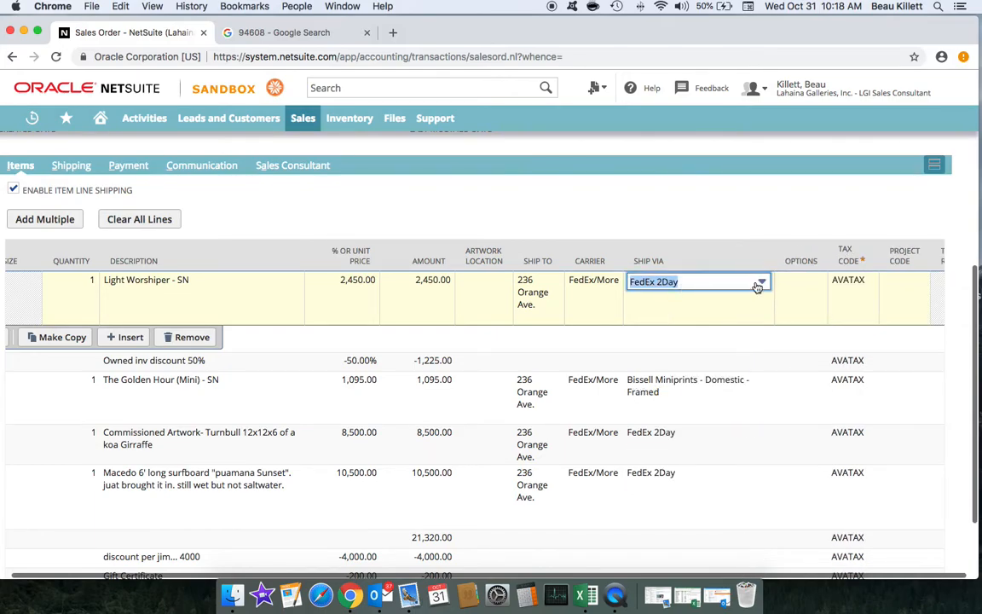
click(761, 282)
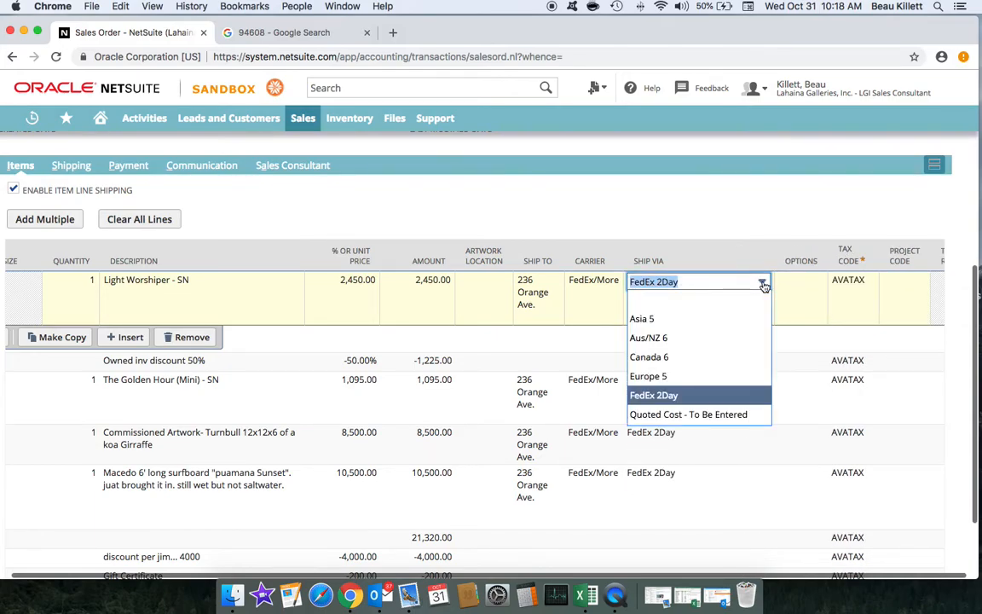
click(731, 417)
click(656, 391)
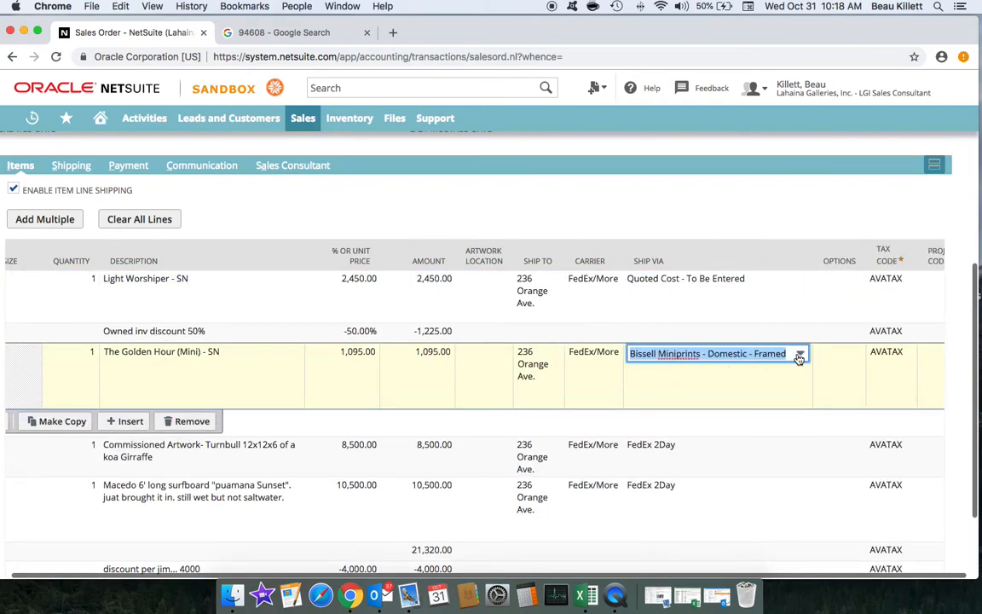
click(799, 355)
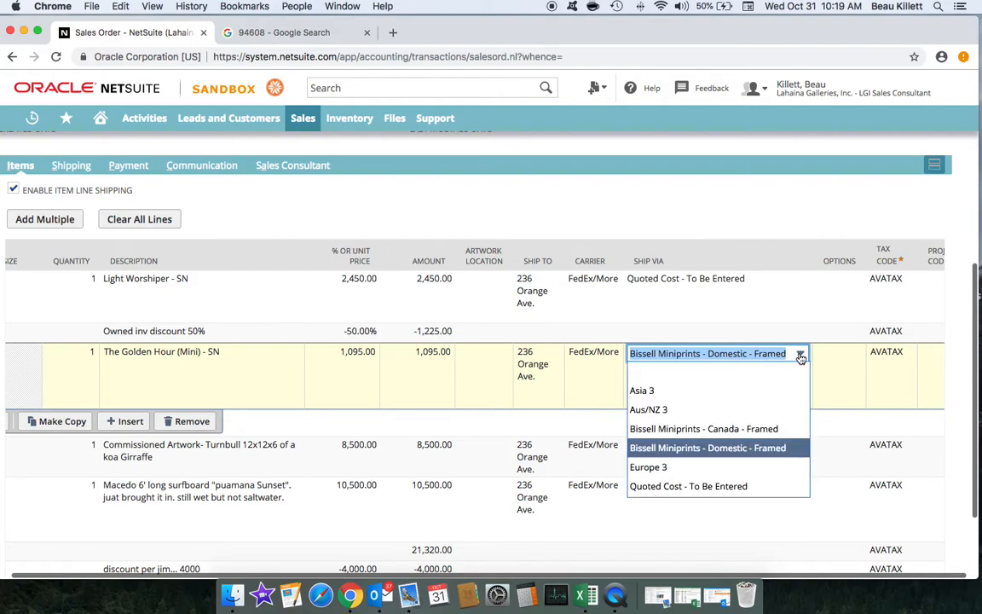
click(741, 486)
click(663, 446)
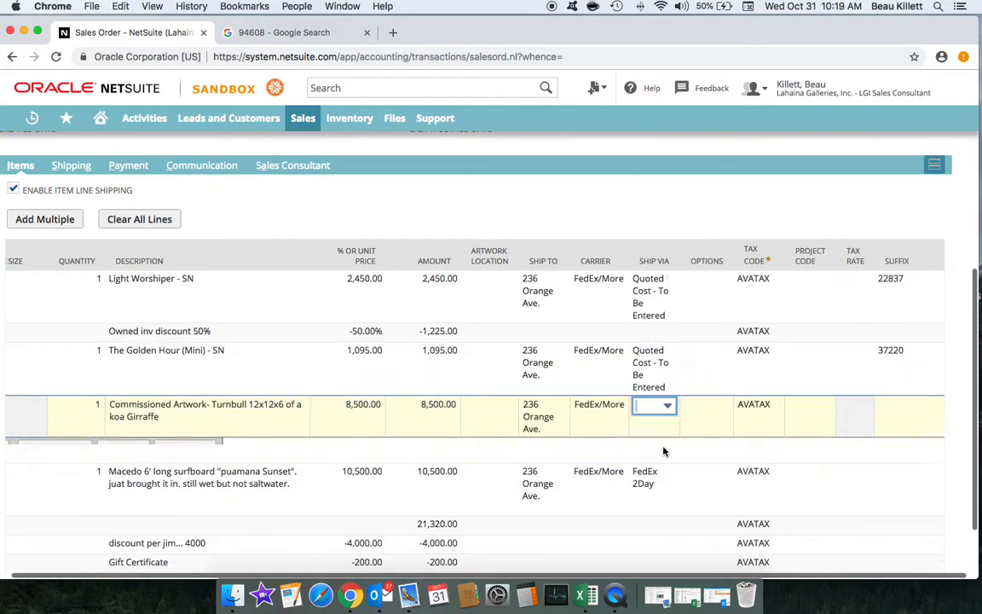
click(832, 398)
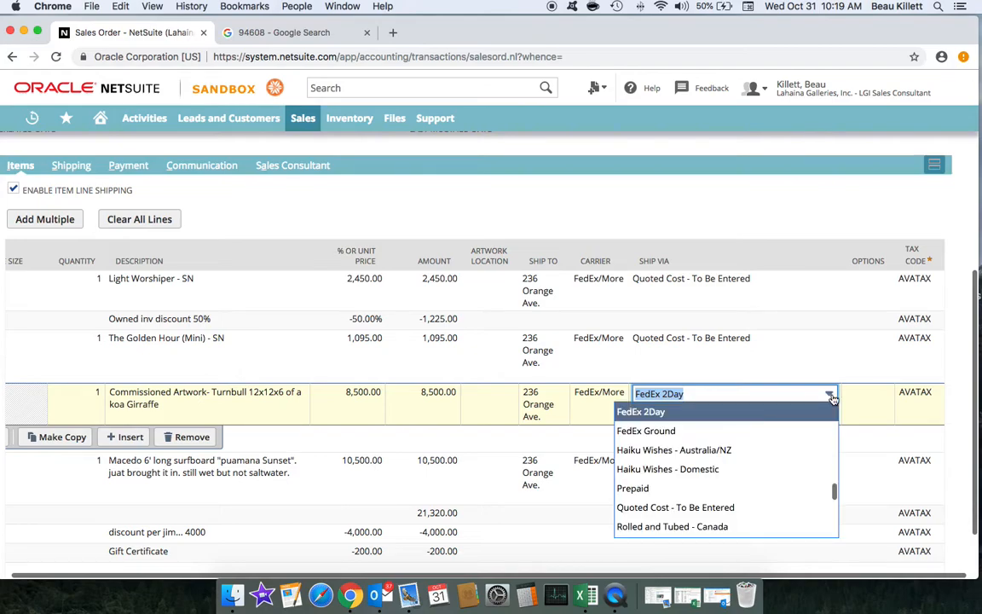
click(738, 507)
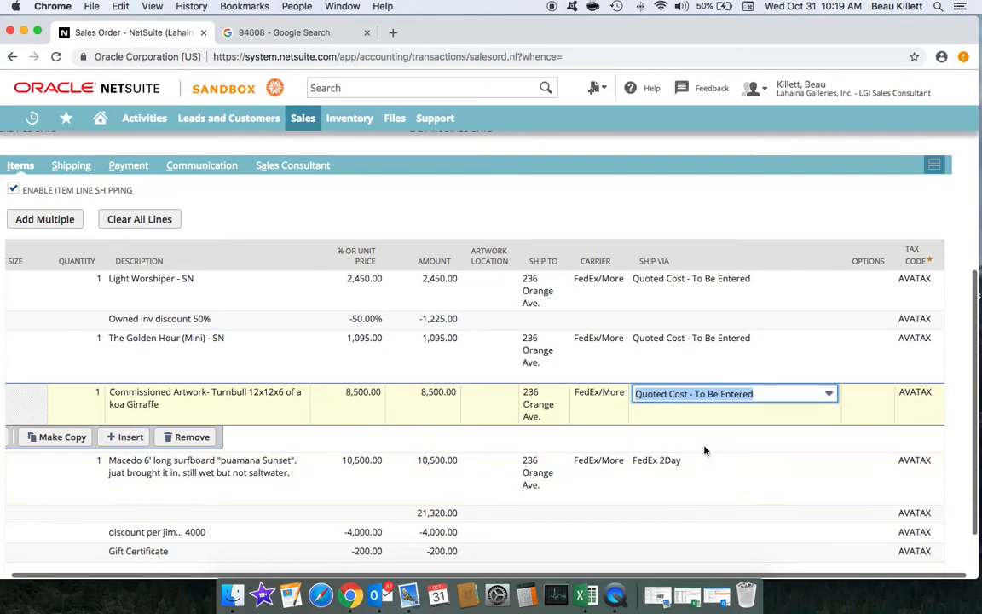
Step: Set the Macedo surfboard line to Quoted Cost - To Be Entered and commit it
scroll(704, 449, down, 2)
click(661, 426)
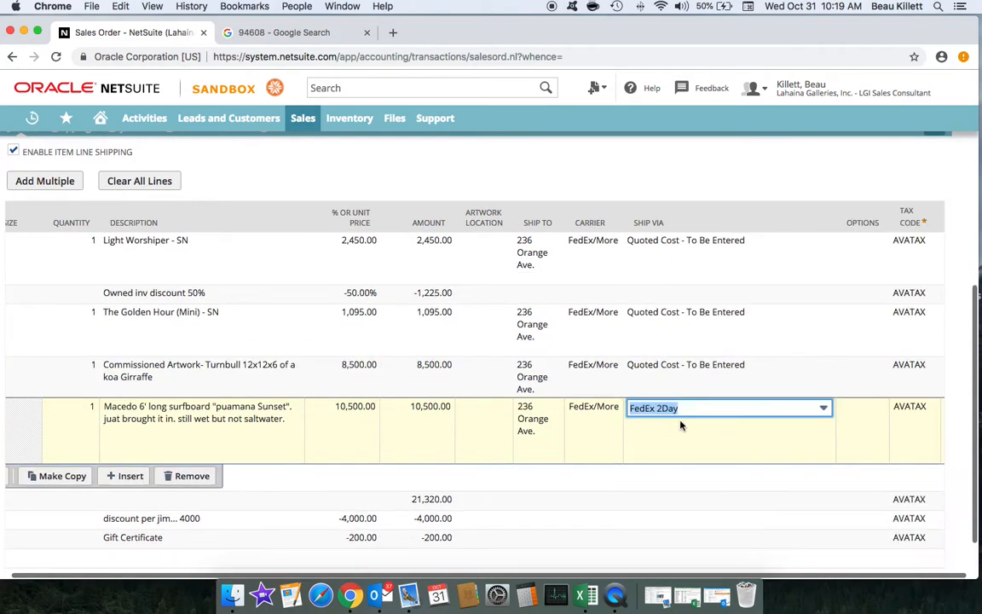
click(825, 411)
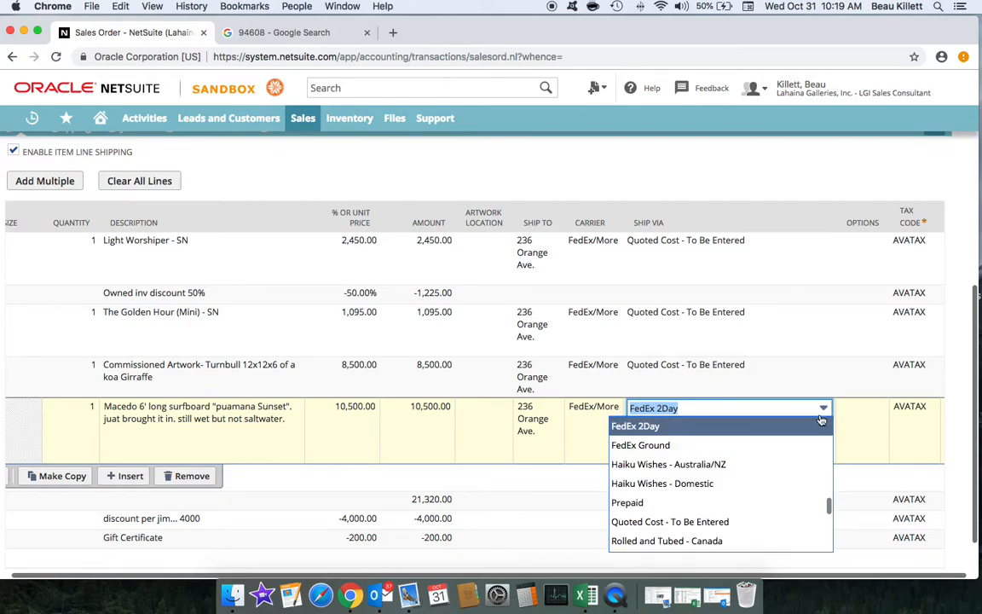
click(787, 520)
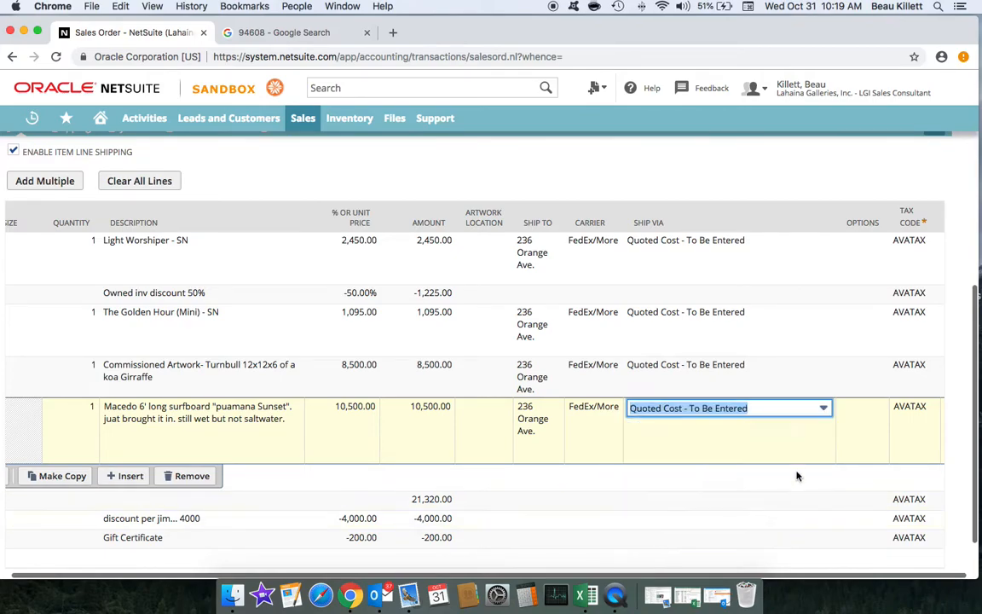
scroll(546, 350, down, 2)
scroll(435, 345, left, 2)
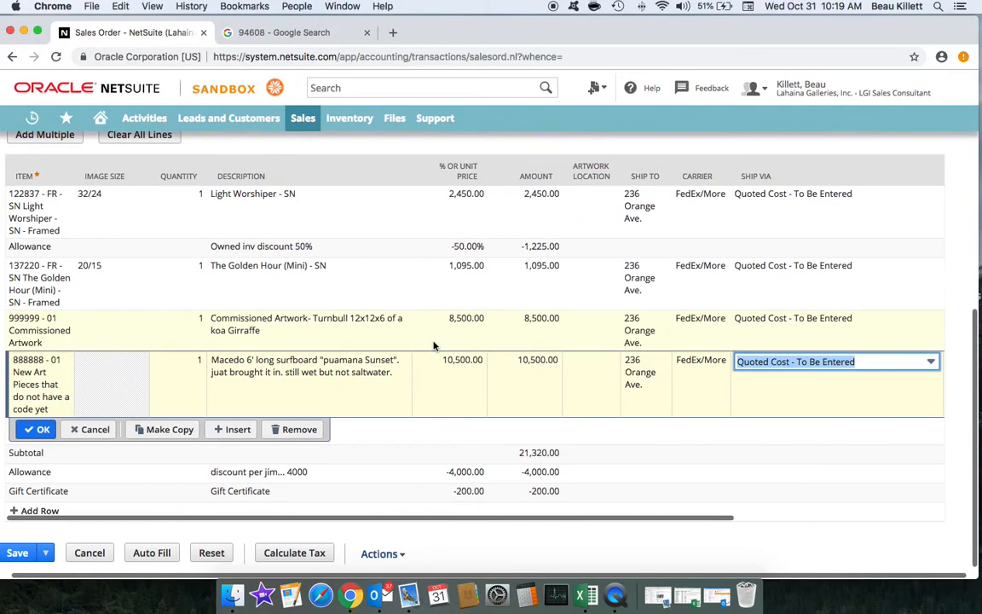
click(43, 430)
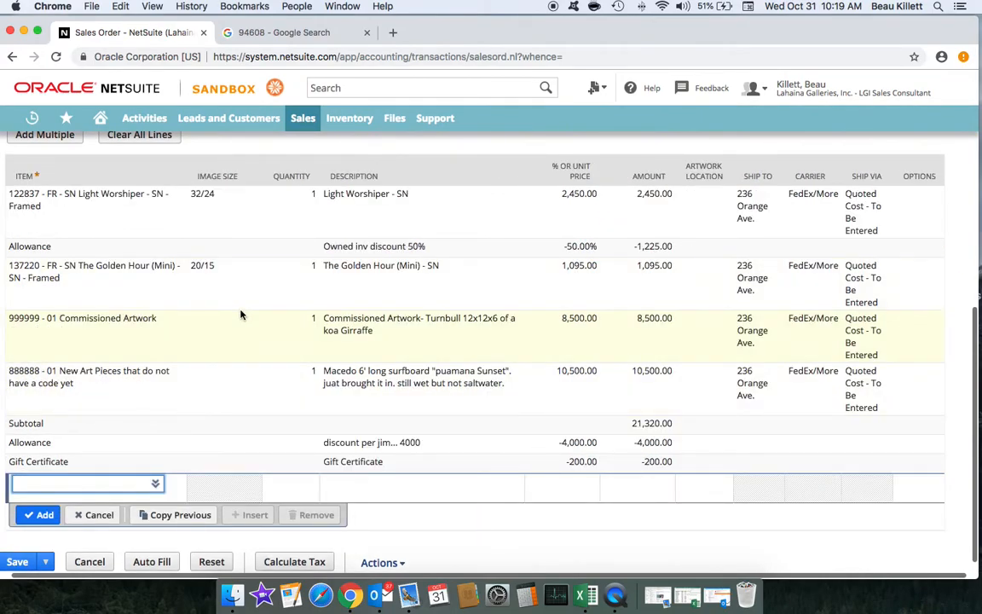
scroll(241, 314, down, 1)
scroll(848, 209, up, 3)
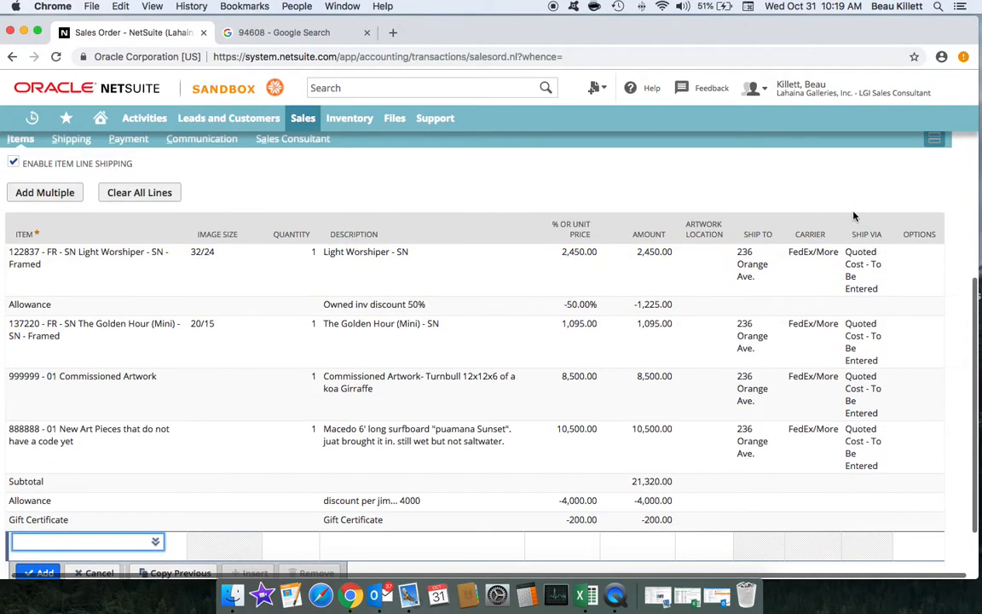
scroll(237, 284, down, 1)
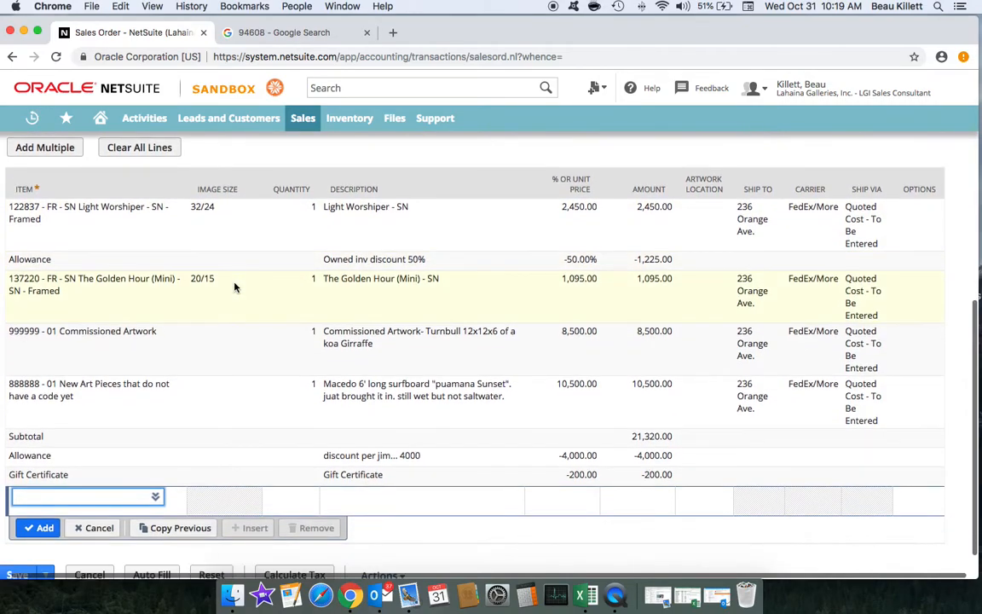
scroll(215, 255, up, 4)
Step: Recalculate the order's shipping and dismiss the FedEx Freight weight warning
click(71, 201)
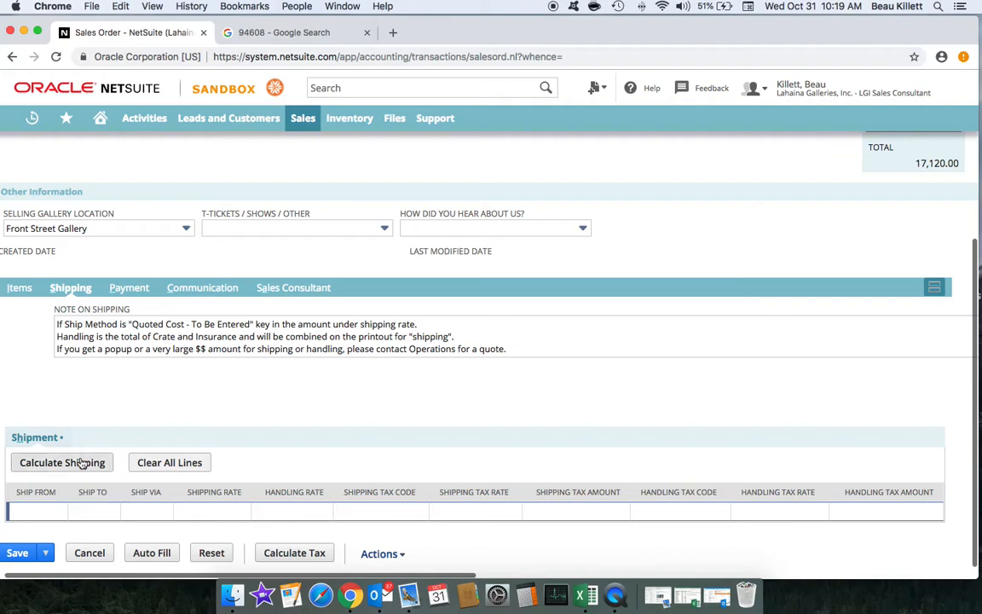
click(21, 289)
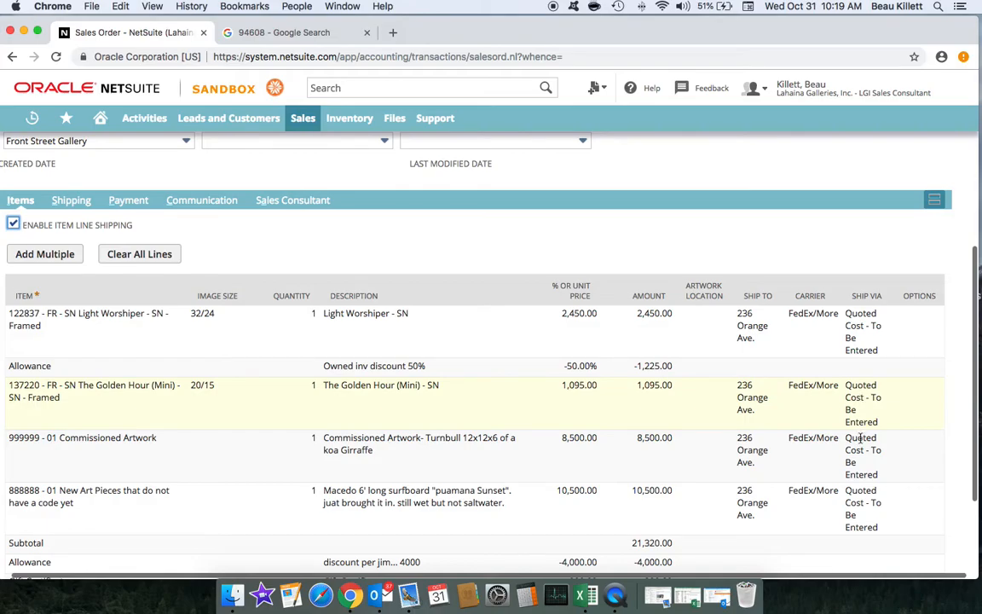
scroll(128, 223, up, 3)
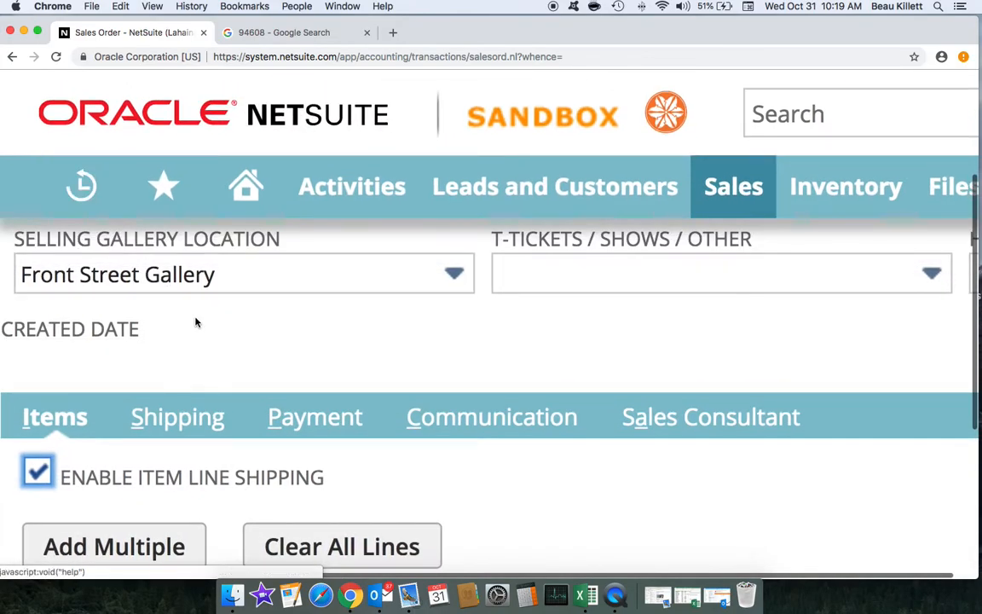
scroll(182, 288, down, 5)
click(80, 234)
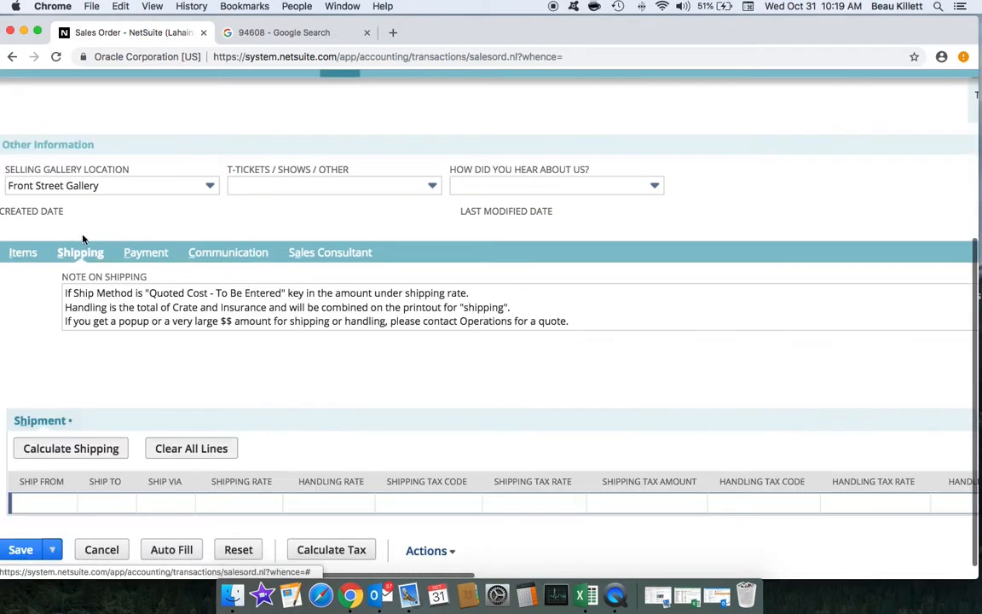
click(71, 449)
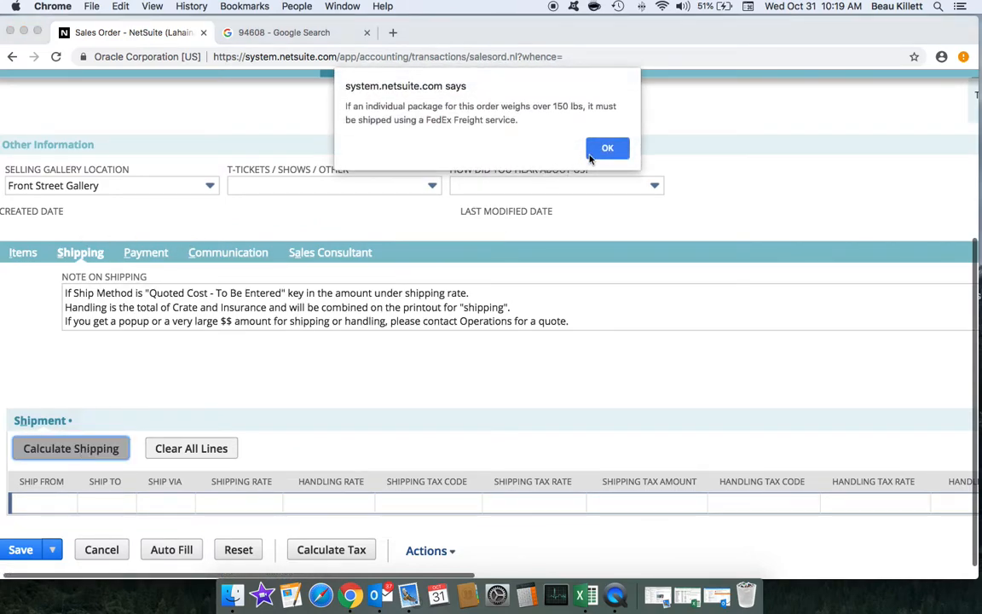
click(607, 150)
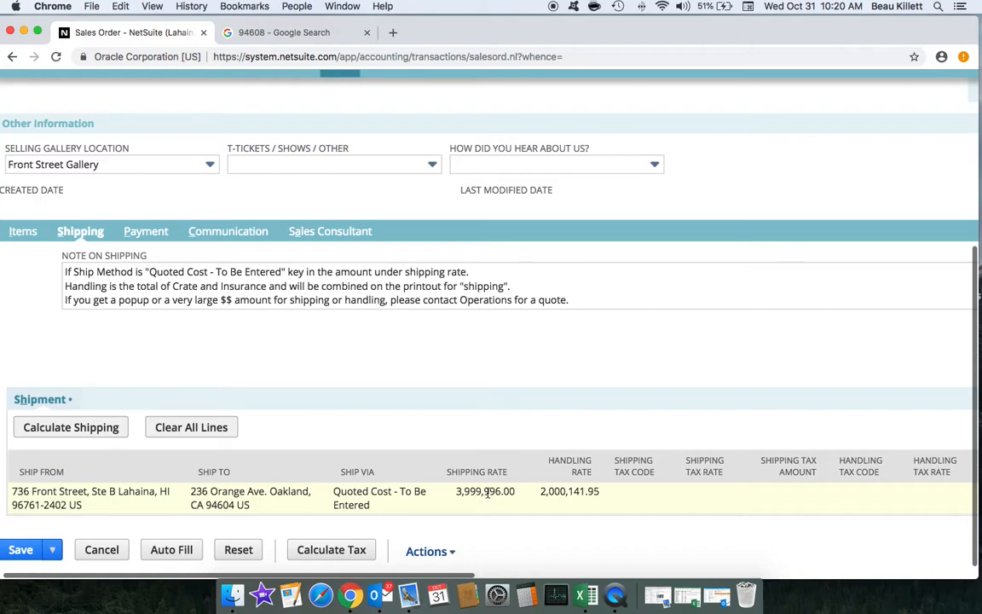
scroll(644, 388, right, 3)
scroll(645, 388, up, 5)
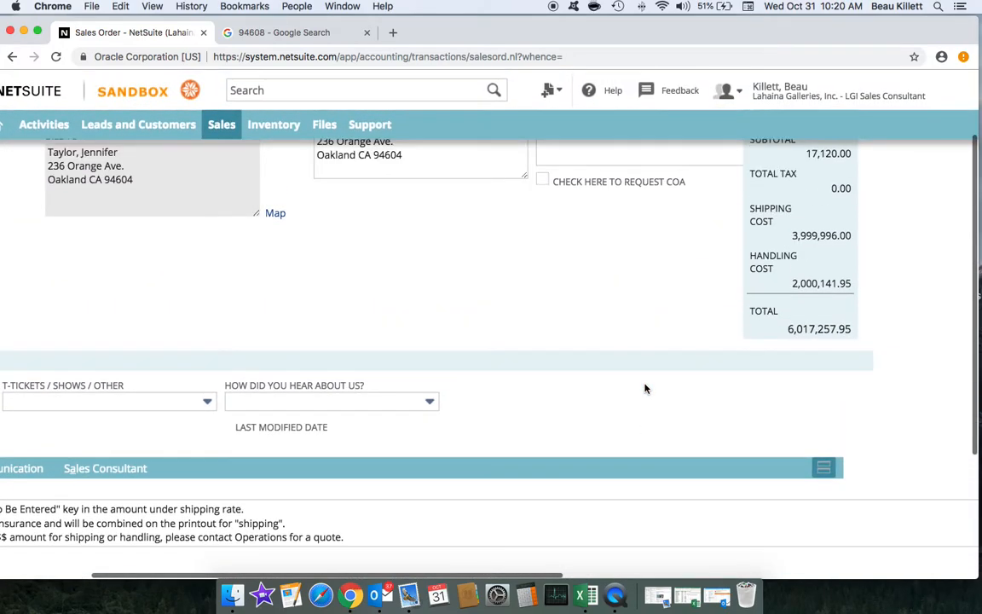
scroll(806, 259, right, 1)
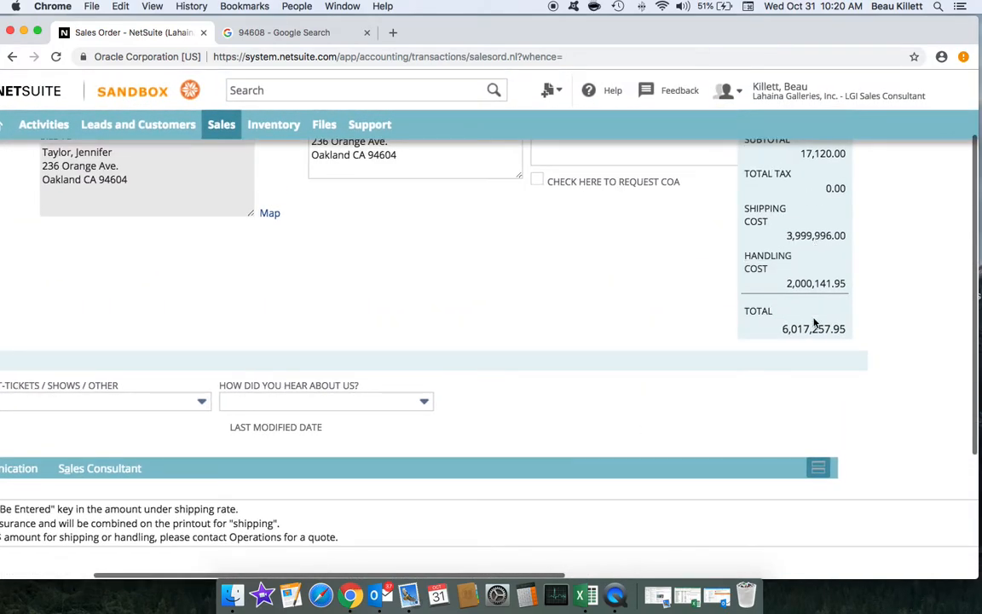
scroll(508, 372, left, 3)
scroll(506, 370, down, 3)
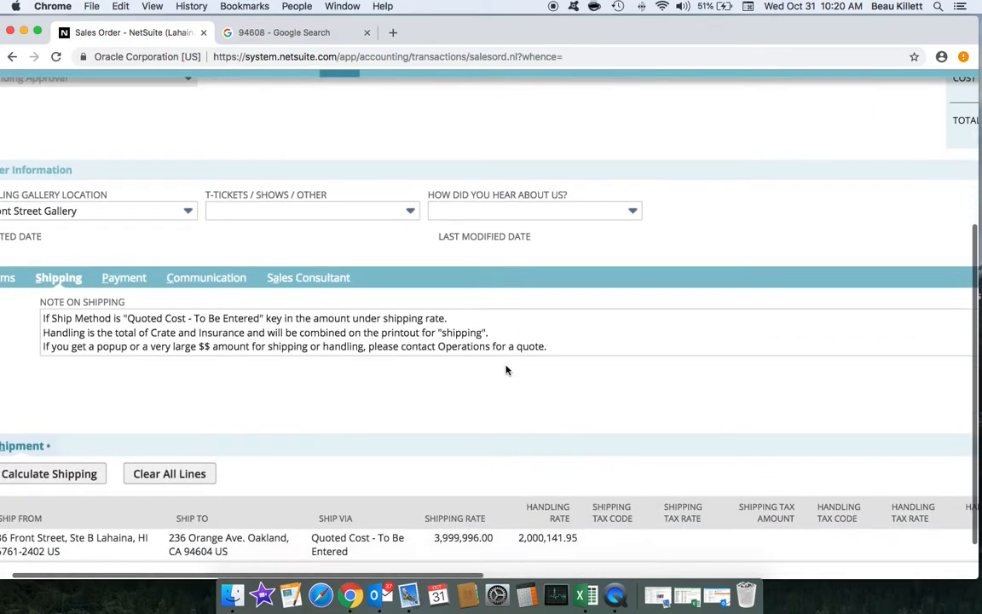
scroll(505, 370, down, 1)
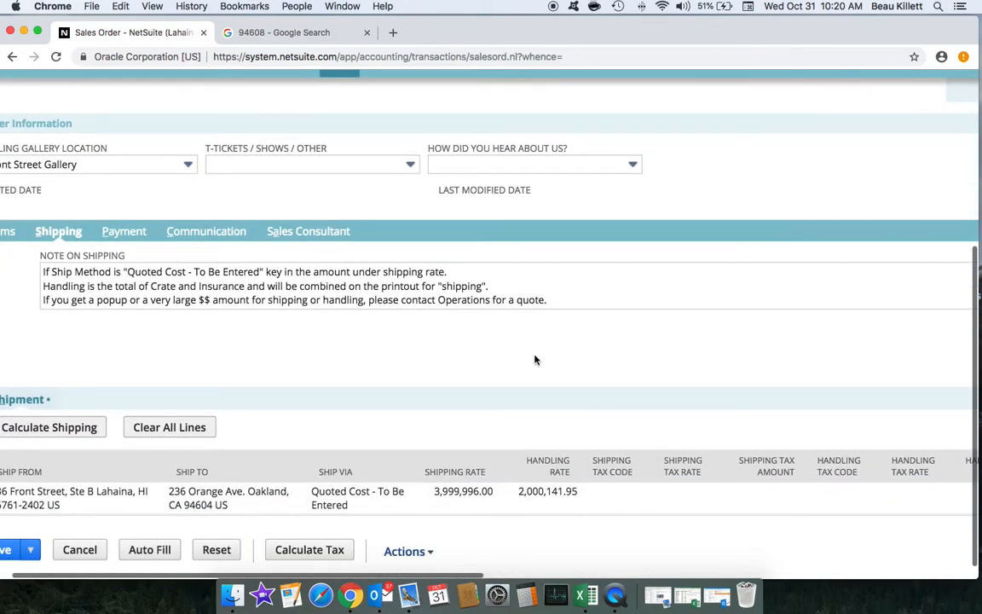
Step: Enter a shipping rate of 1100 and handling of 0, then commit the shipment line
click(455, 493)
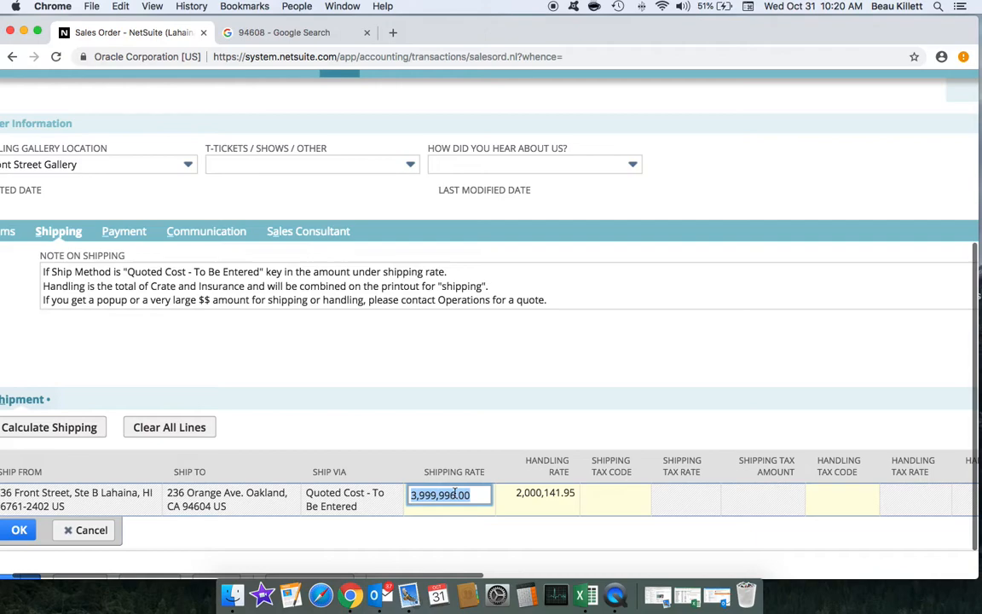
text(1100)
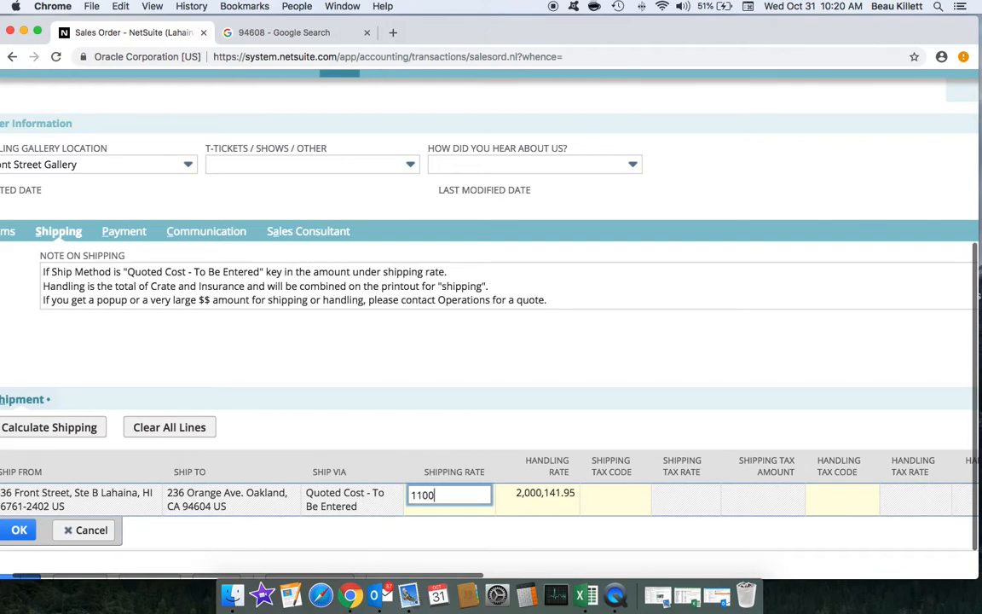
key(Tab)
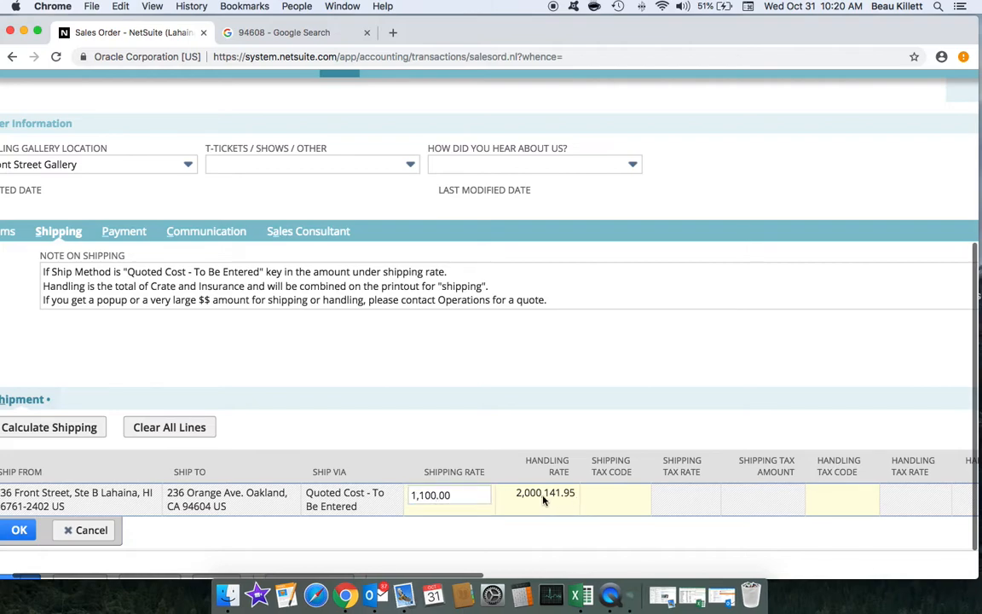
text(0)
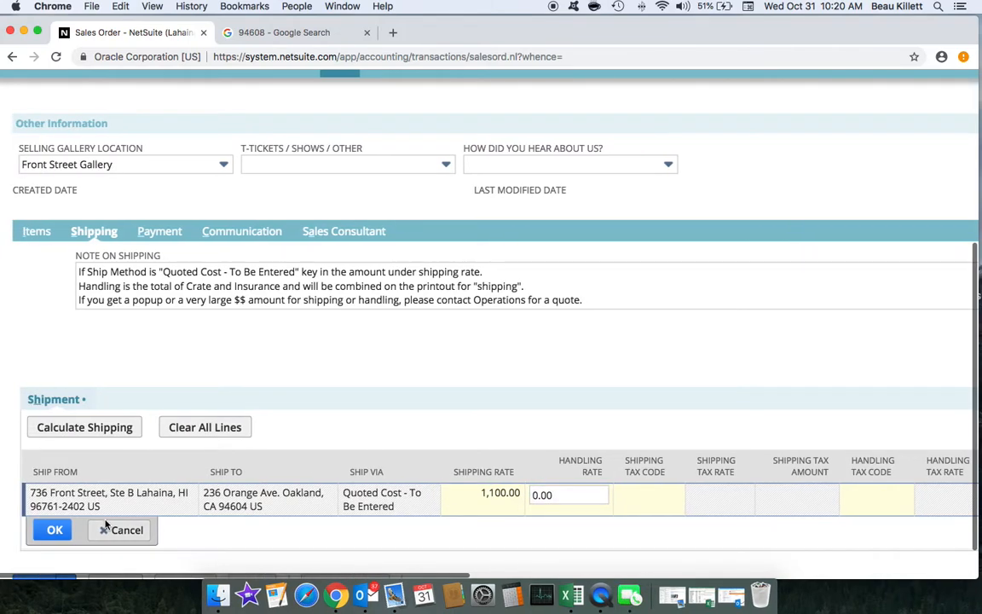
click(53, 529)
scroll(385, 328, up, 8)
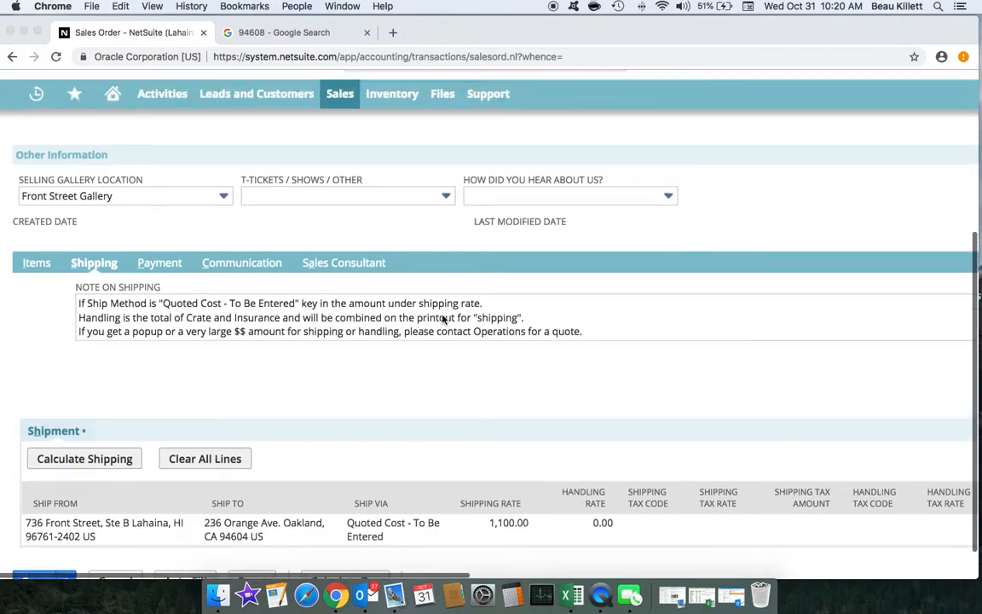
scroll(523, 302, right, 8)
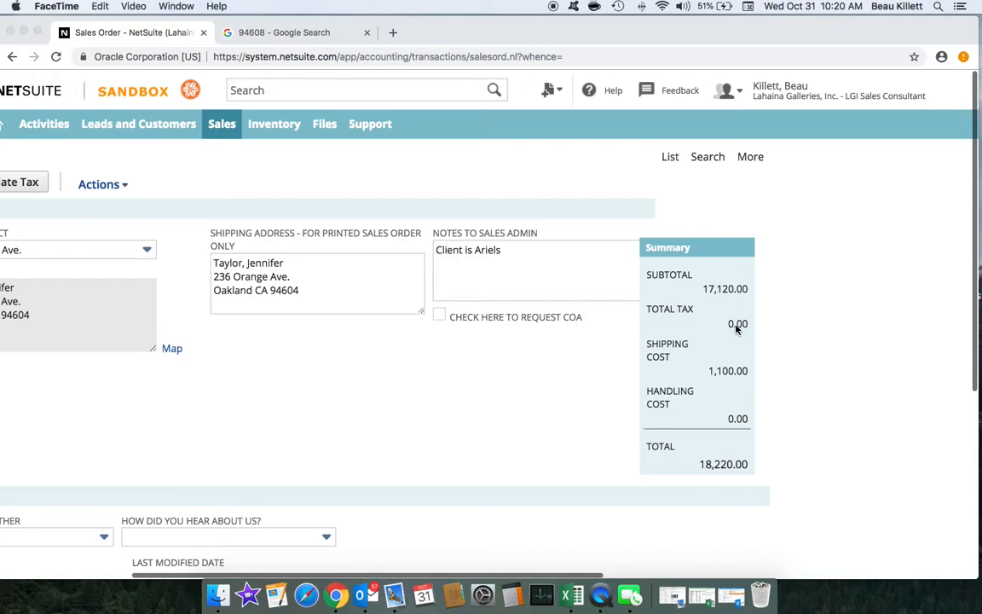
scroll(329, 369, left, 5)
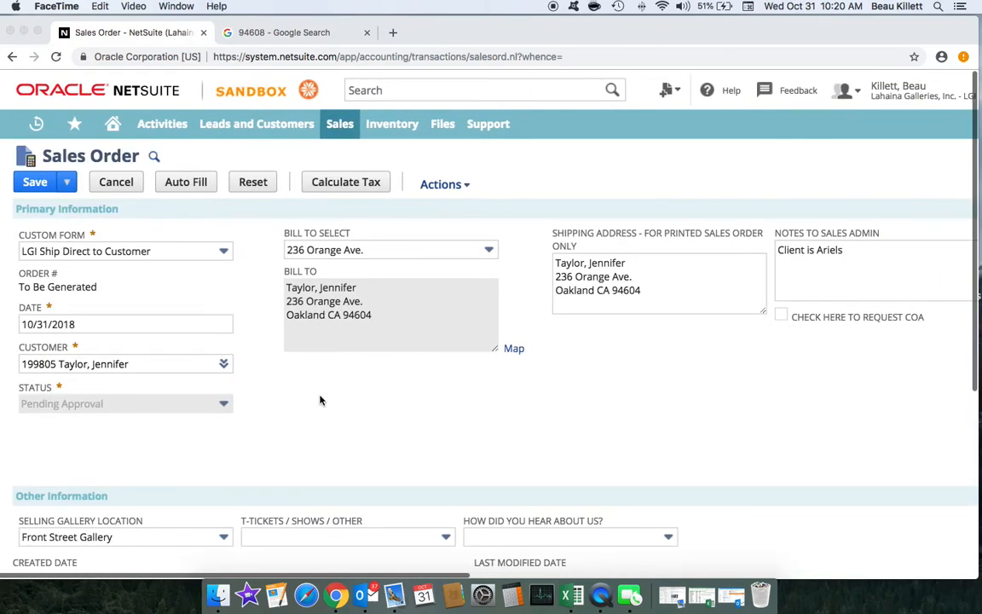
scroll(319, 399, down, 5)
scroll(320, 399, down, 8)
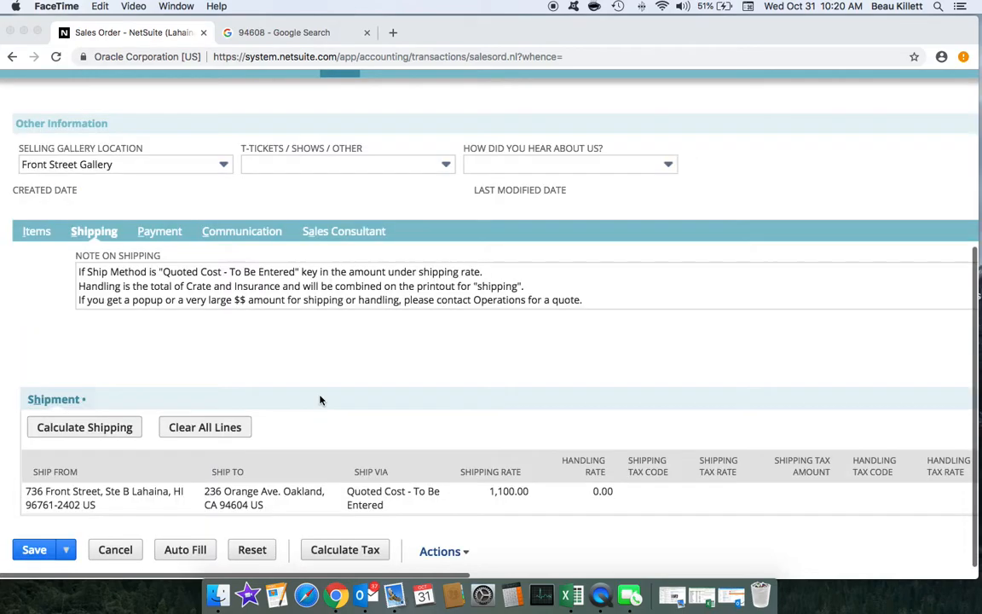
scroll(358, 375, up, 7)
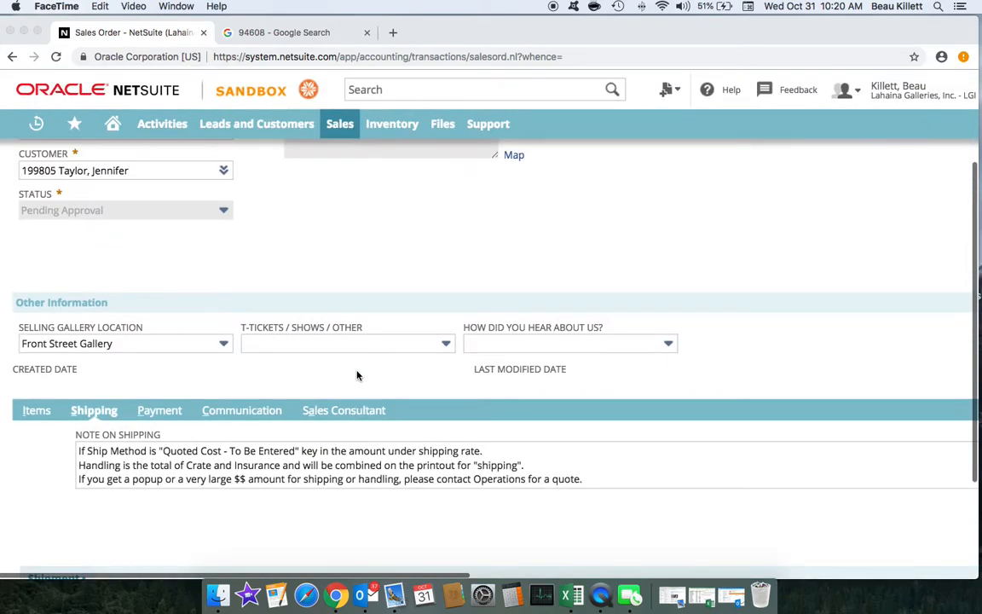
click(165, 429)
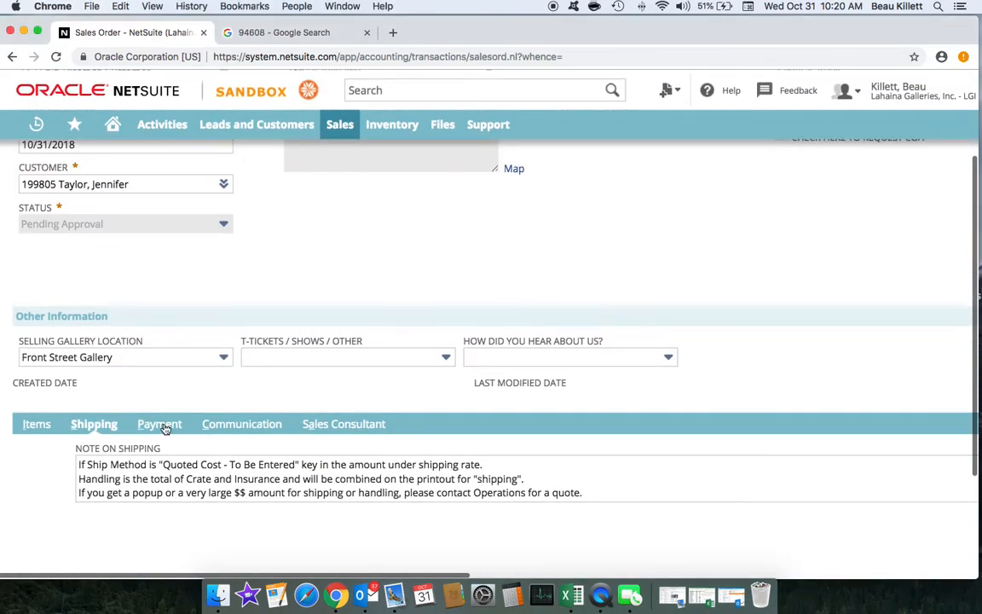
Step: Show the Payment section and move focus to the Amount of Payment field
click(165, 428)
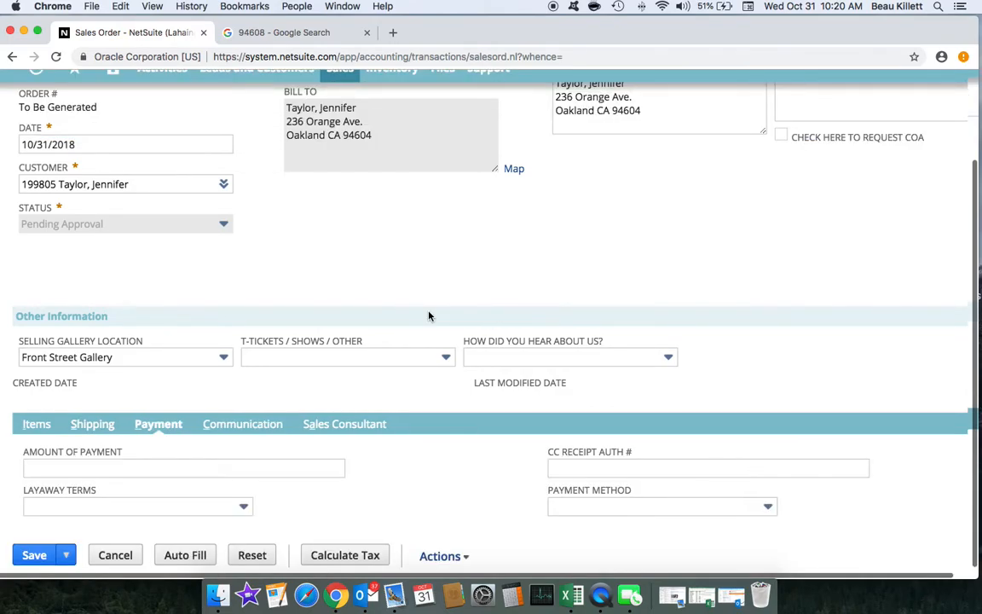
key(Tab)
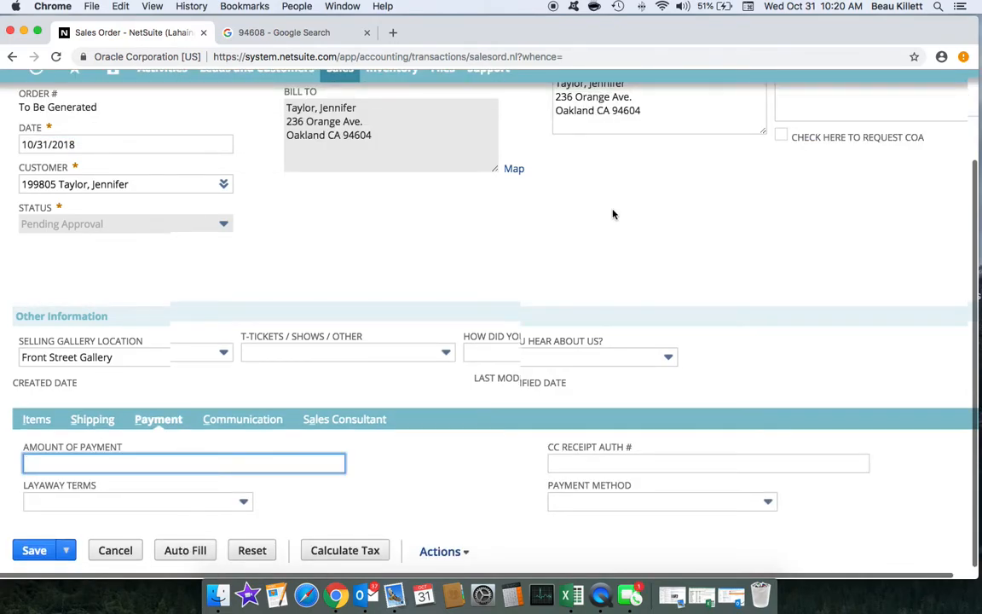
scroll(612, 214, right, 3)
scroll(612, 214, left, 3)
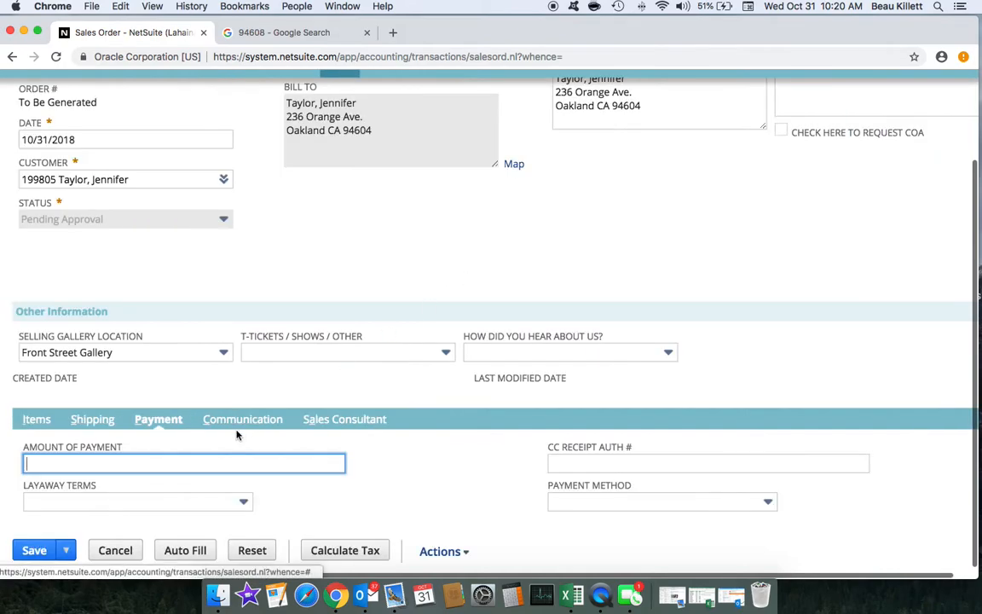
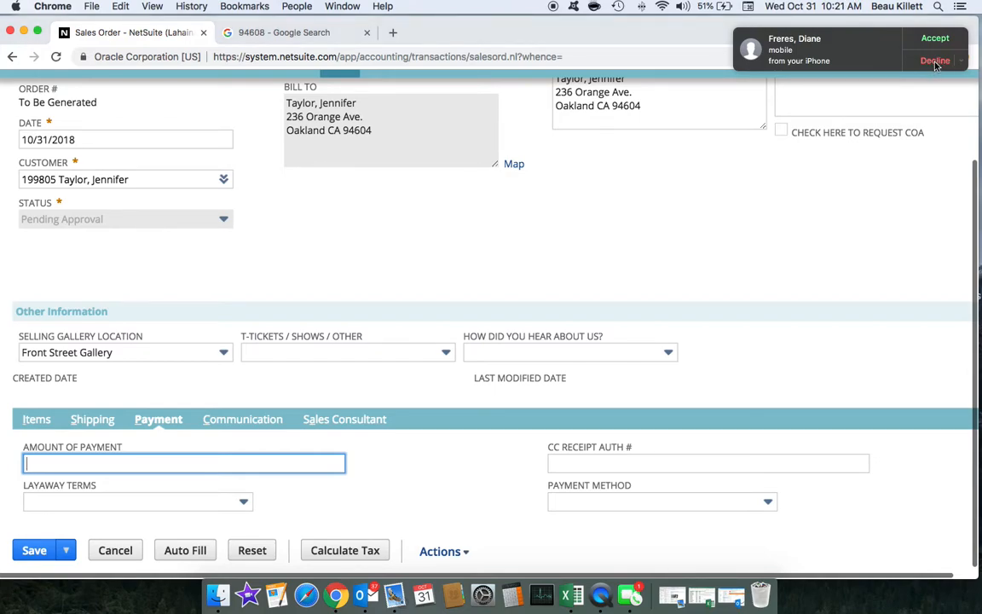
Step: Quit FaceTime from the Dock, then scroll over the sales order form to review it
right_click(632, 601)
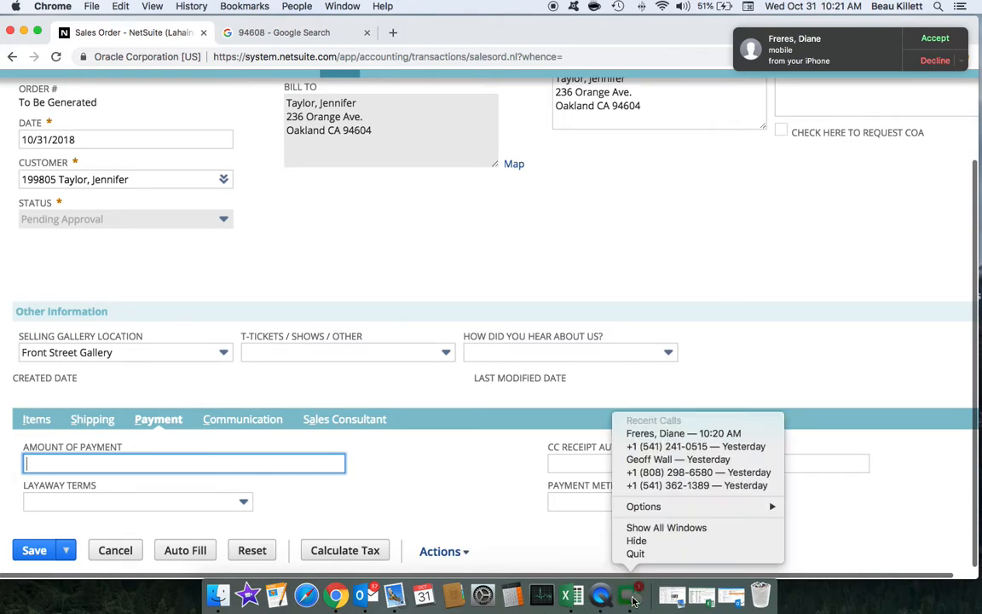
click(635, 553)
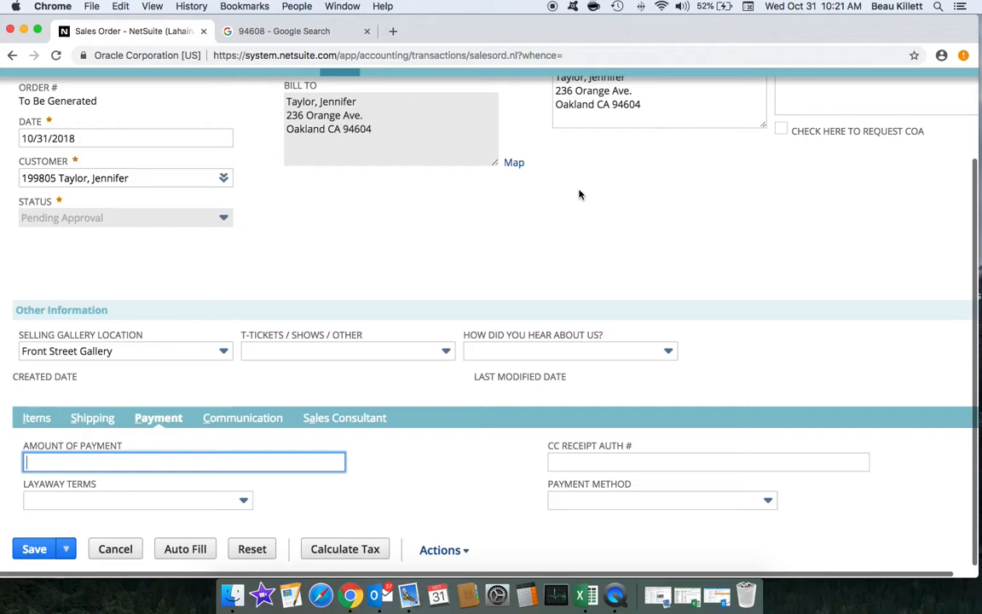
scroll(476, 228, up, 3)
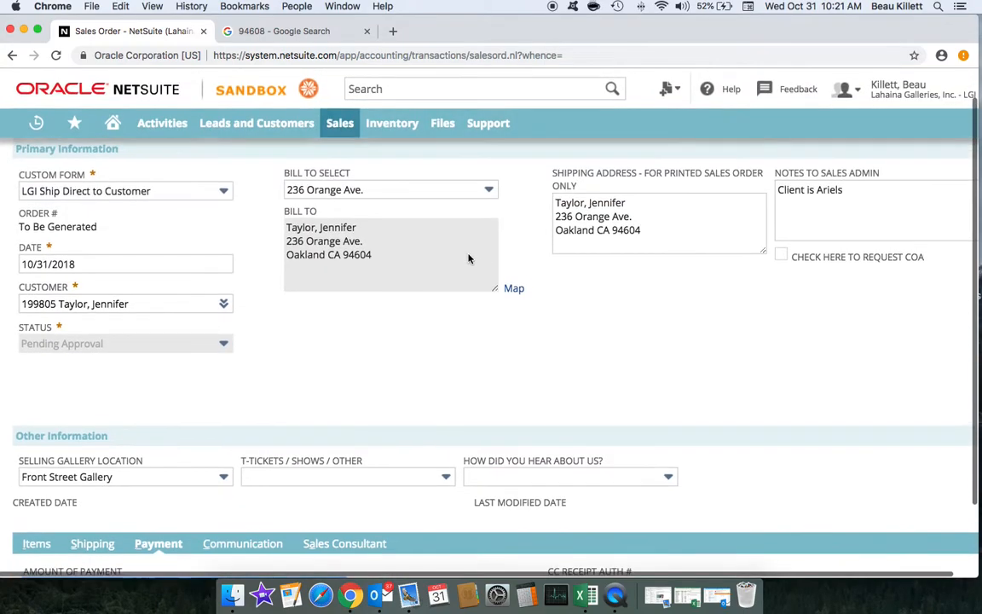
scroll(468, 258, up, 1)
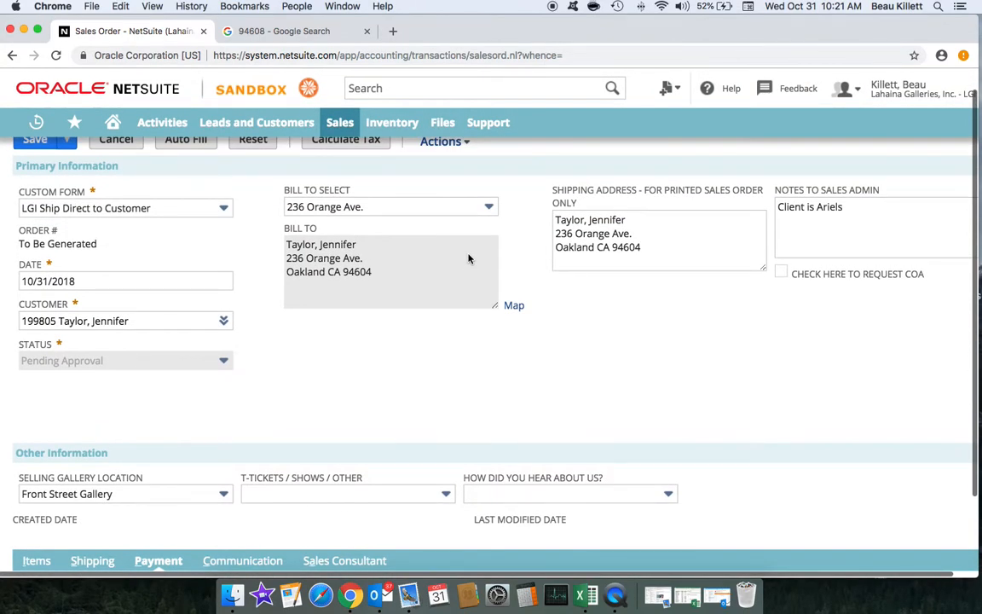
scroll(495, 270, right, 3)
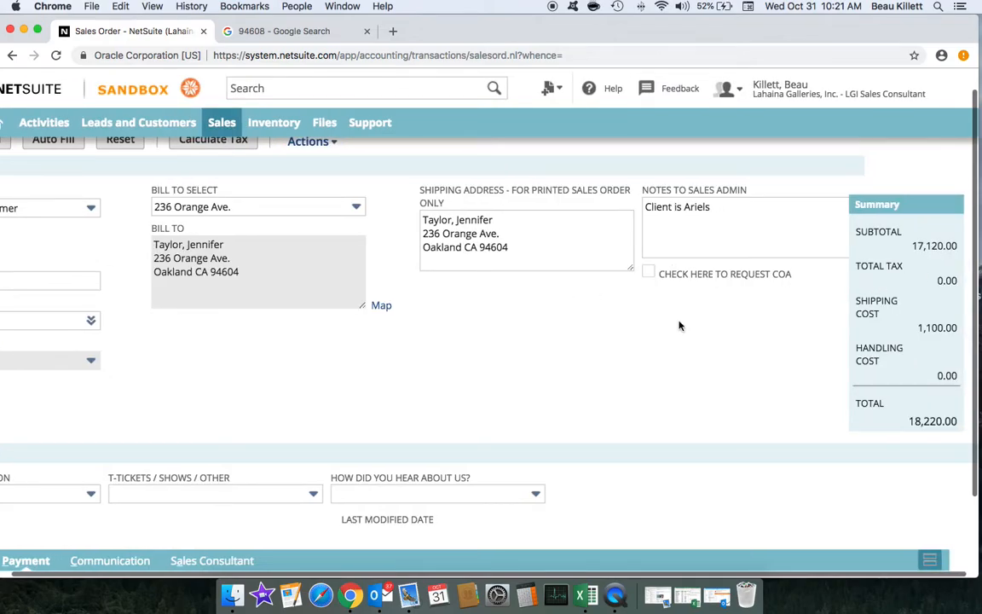
scroll(465, 329, left, 2)
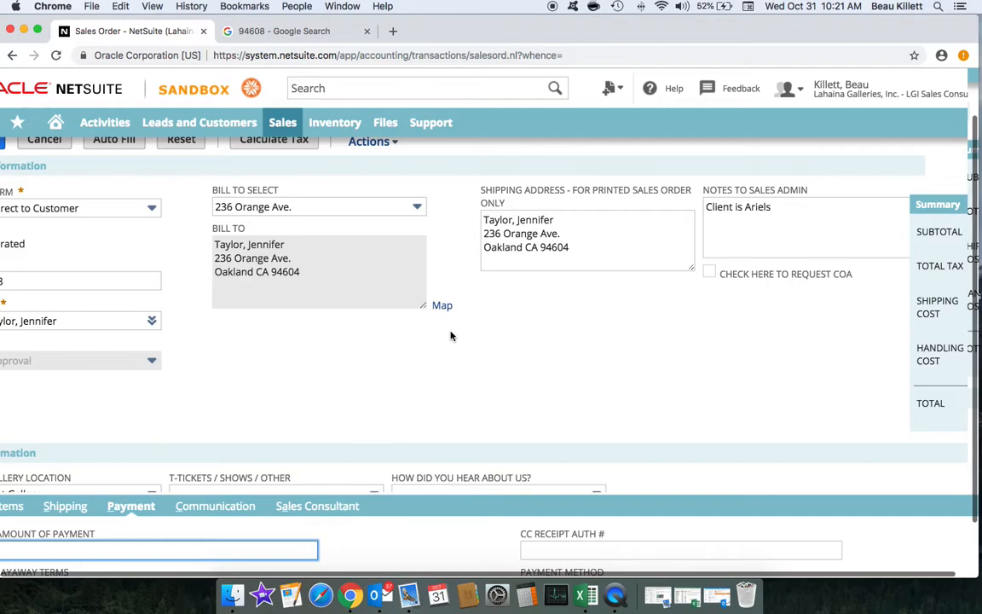
scroll(478, 320, down, 2)
scroll(478, 320, left, 1)
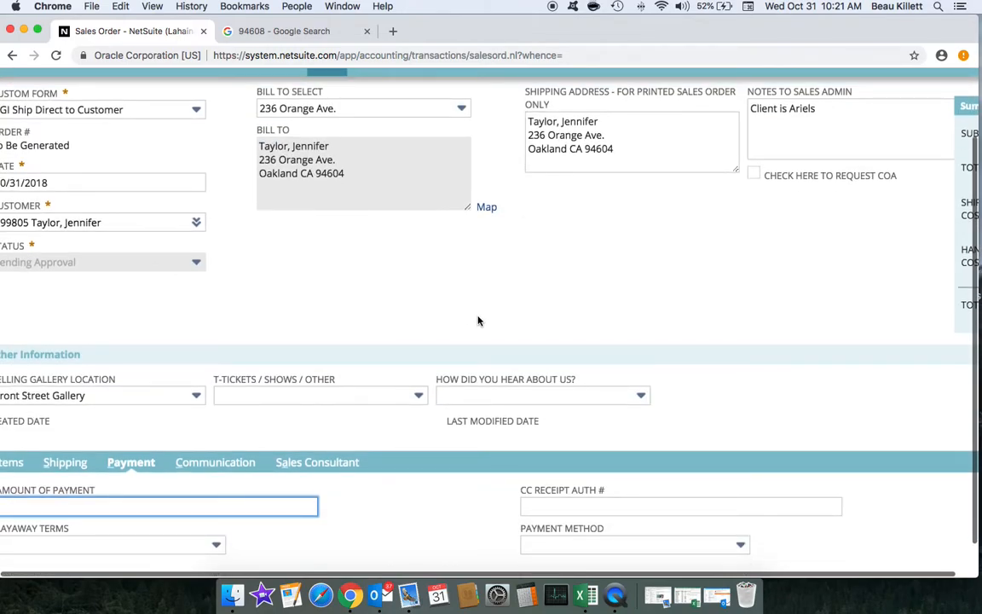
scroll(459, 307, left, 1)
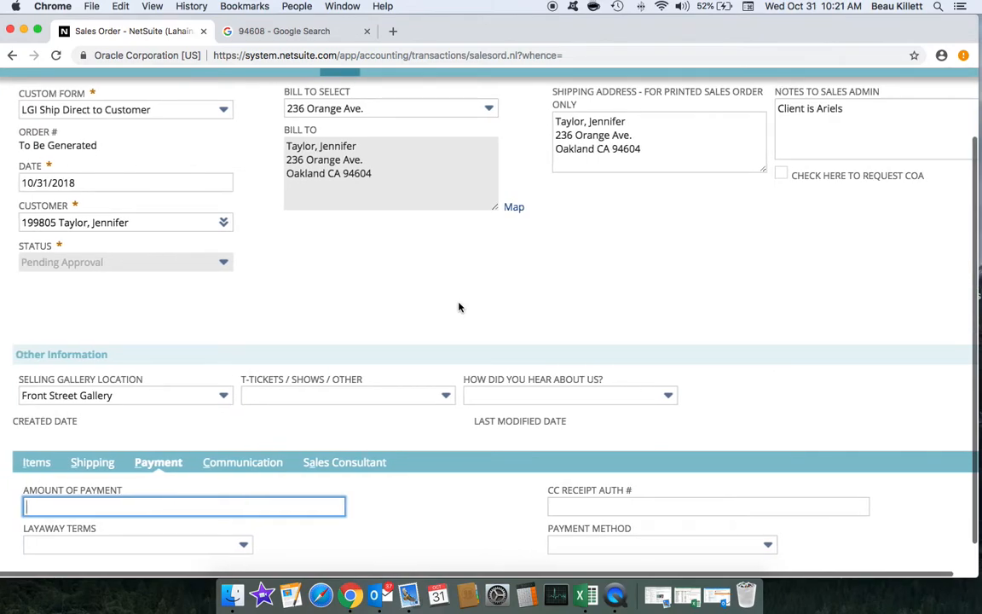
scroll(417, 300, down, 1)
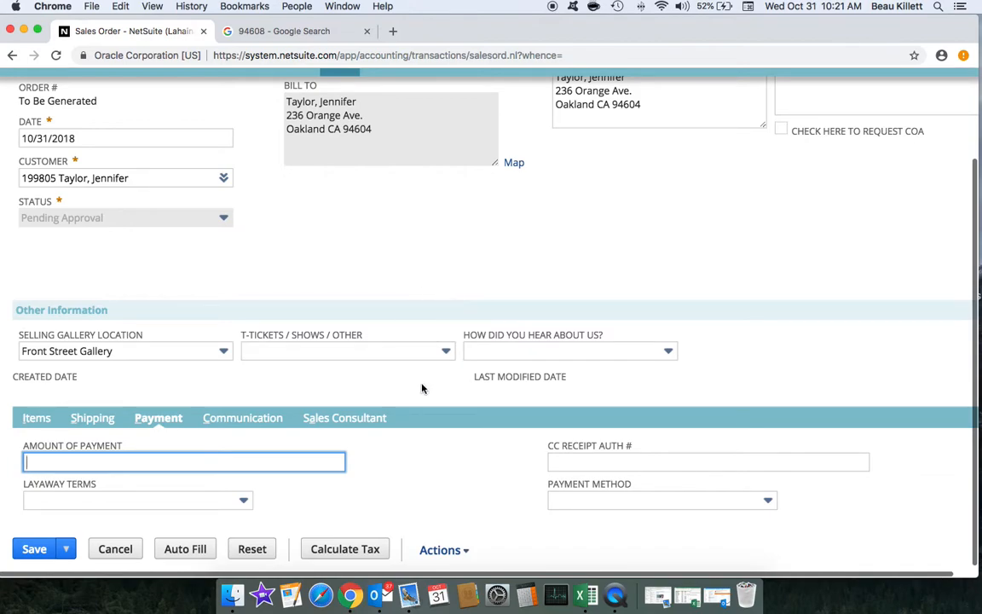
Step: Show the Items subtab and put the Light Worshiper line into edit mode
click(36, 419)
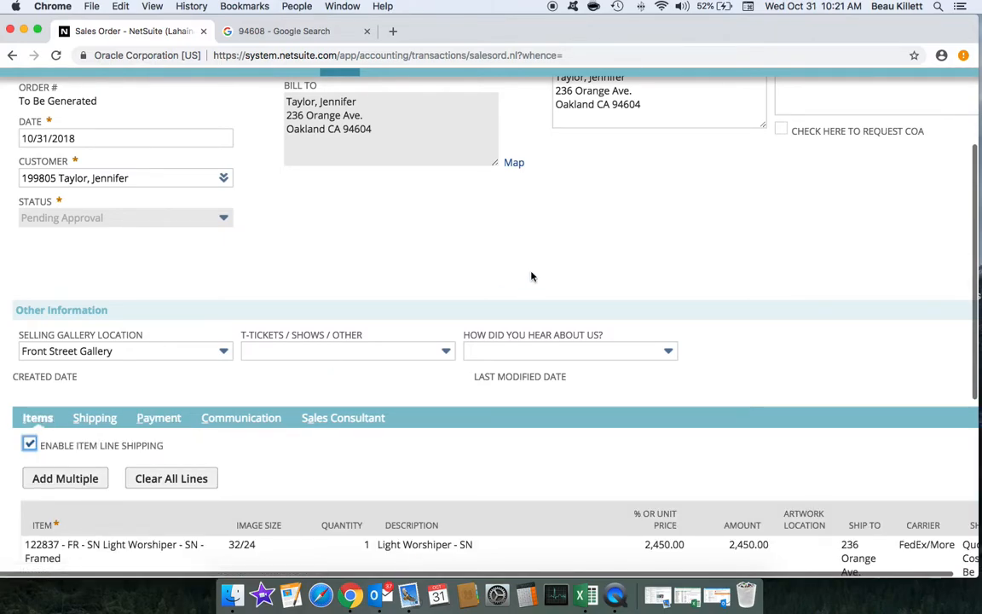
scroll(535, 274, down, 3)
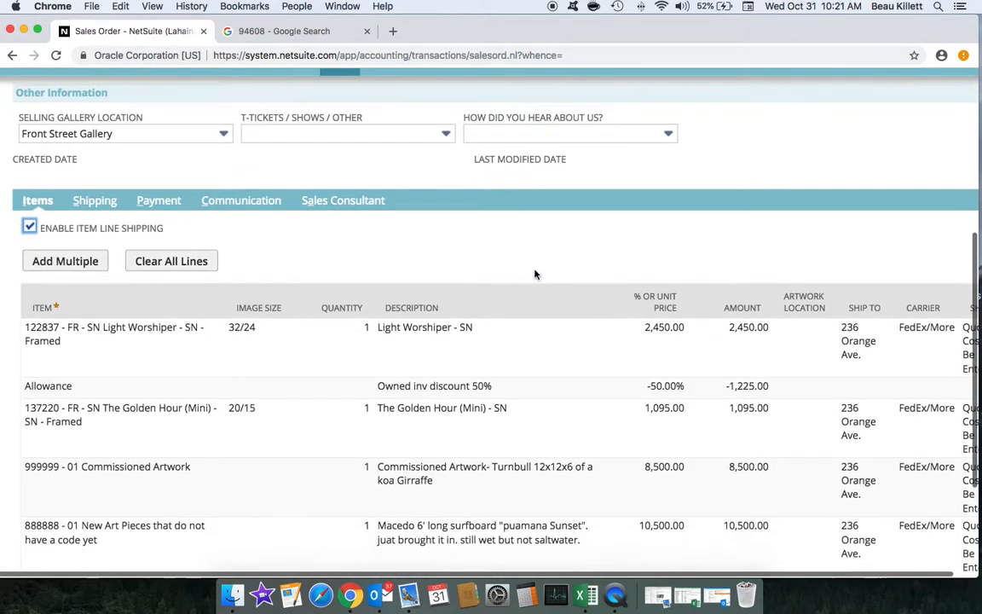
scroll(610, 327, right, 2)
scroll(610, 327, right, 1)
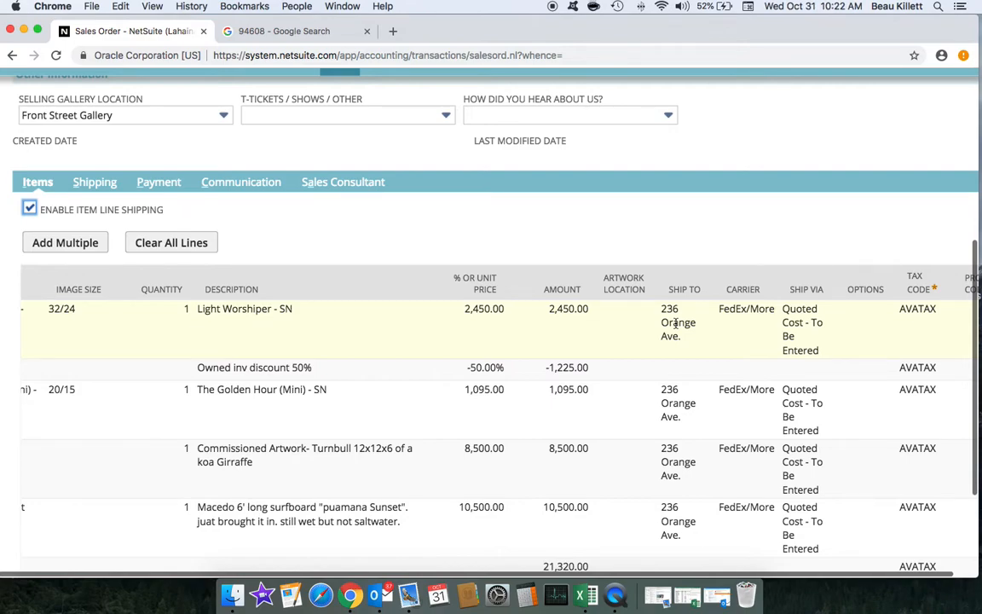
scroll(682, 324, left, 3)
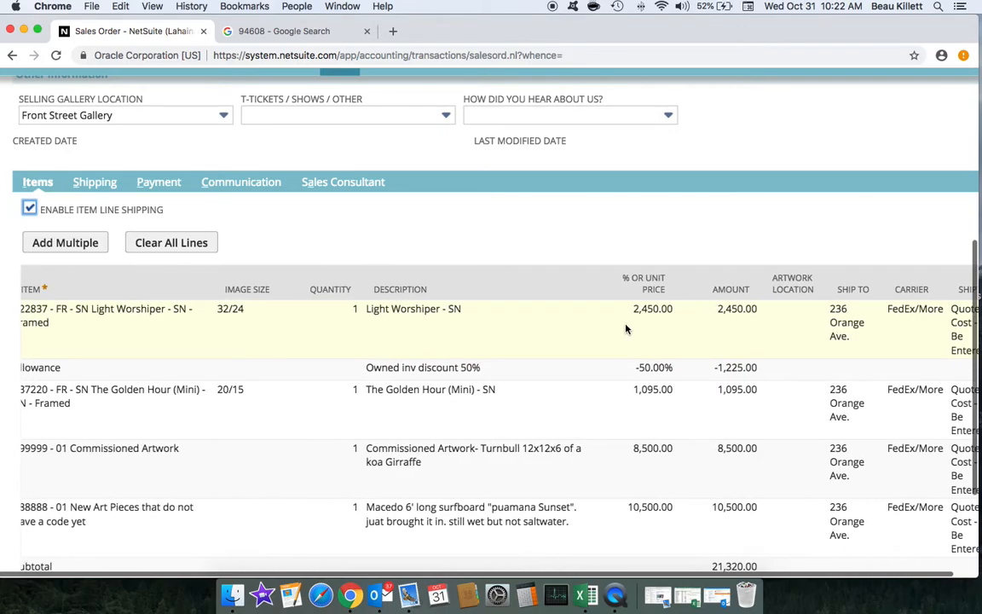
scroll(689, 320, right, 3)
click(636, 318)
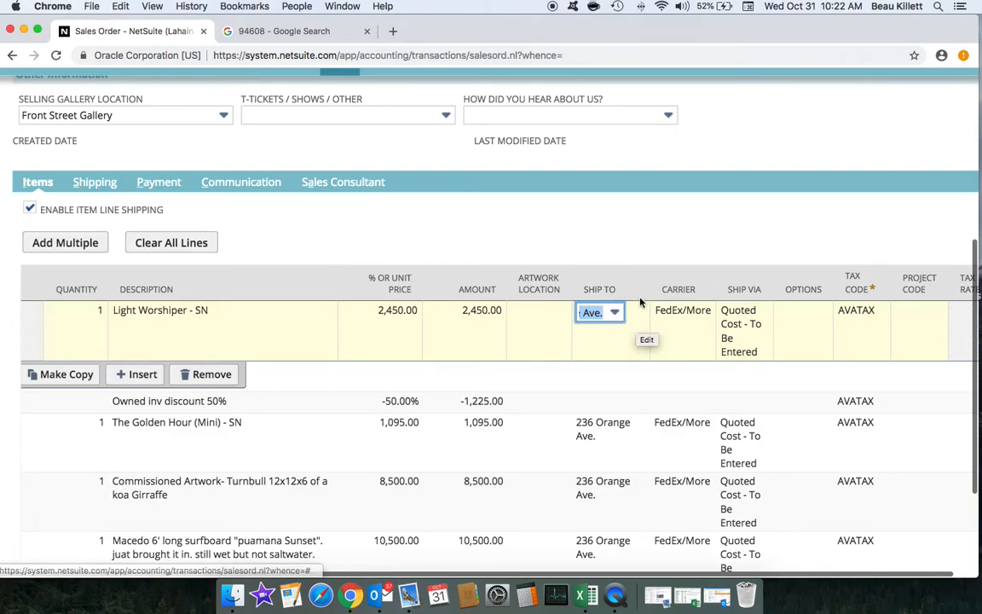
Step: Inspect the Light Worshiper line's current ship-to address, close it unchanged, and list ship-to choices
click(639, 314)
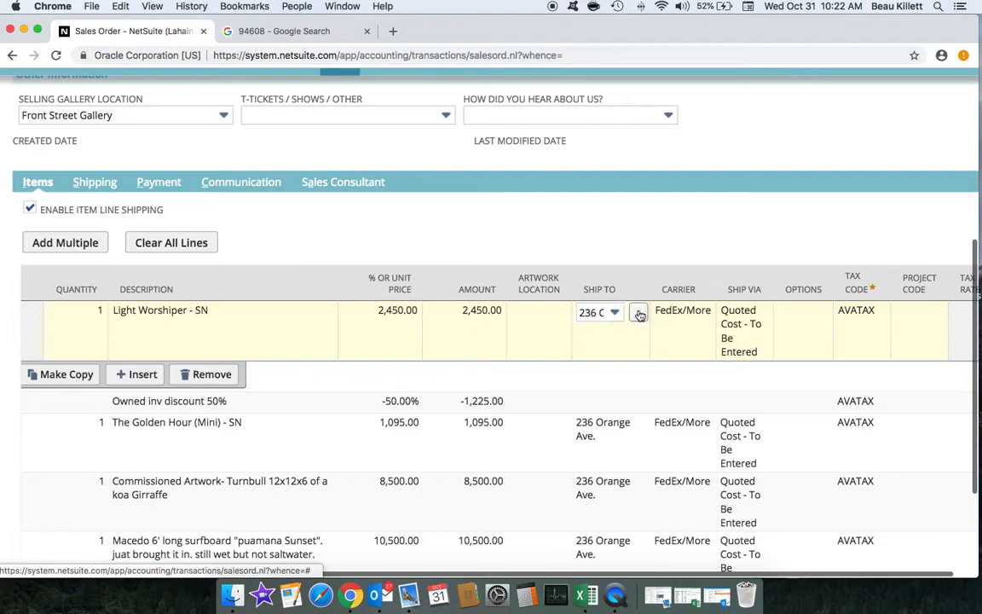
drag(128, 39, 264, 41)
drag(409, 314, 488, 538)
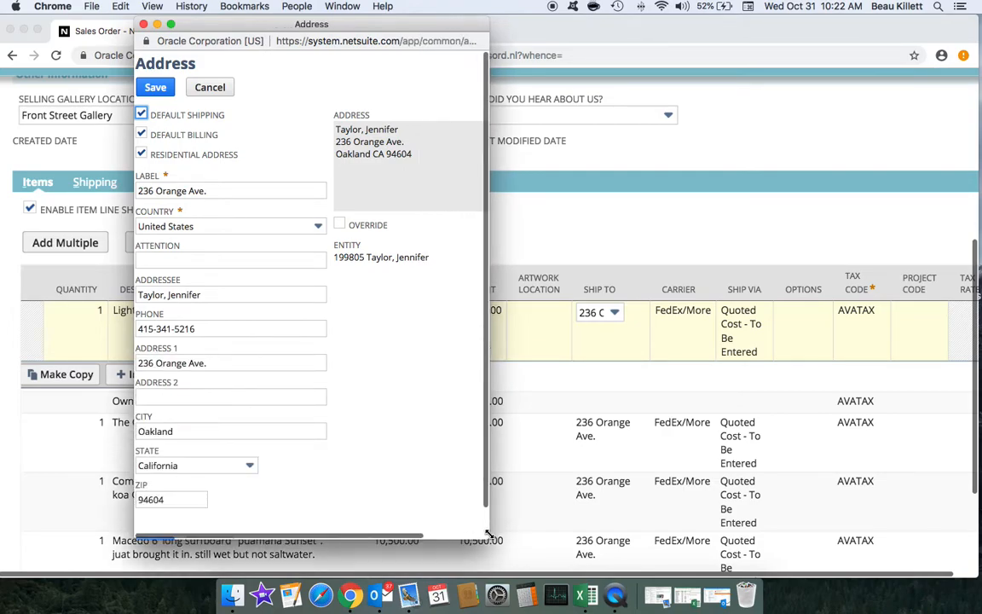
click(201, 329)
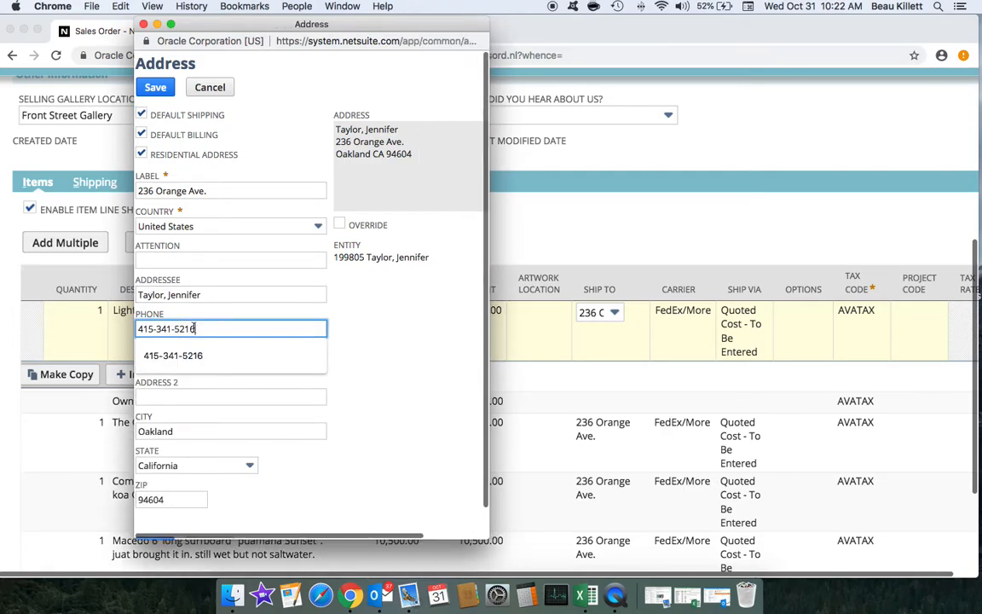
click(211, 86)
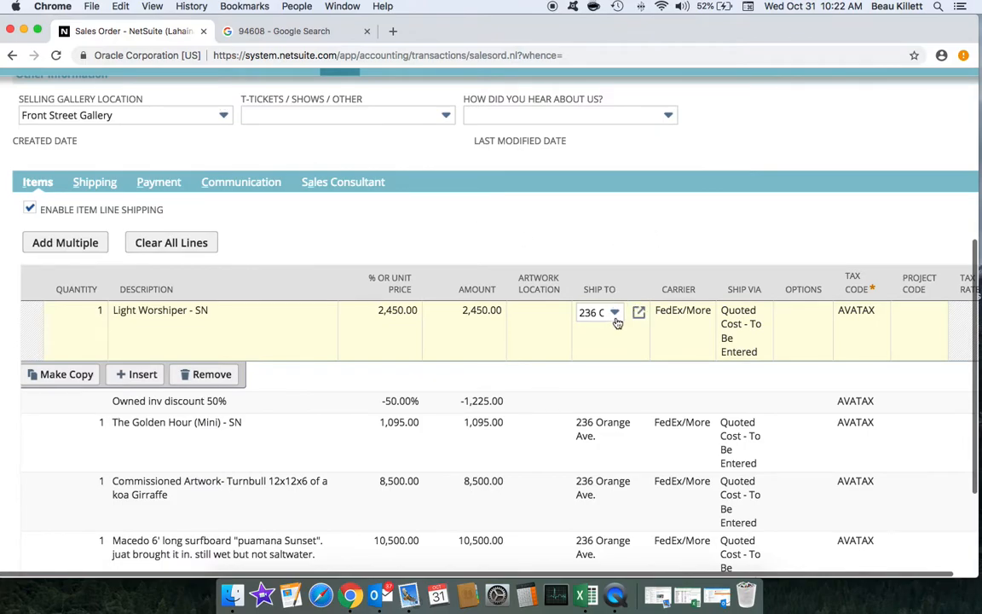
click(615, 313)
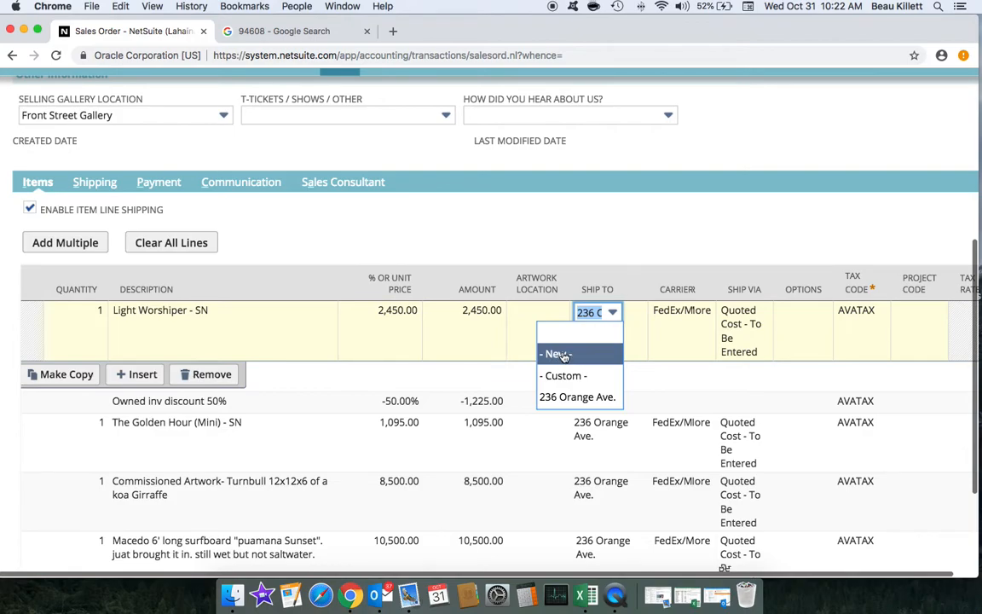
Step: Start a new ship-to address with the Attention line set to 'Mofo Productions'
click(562, 354)
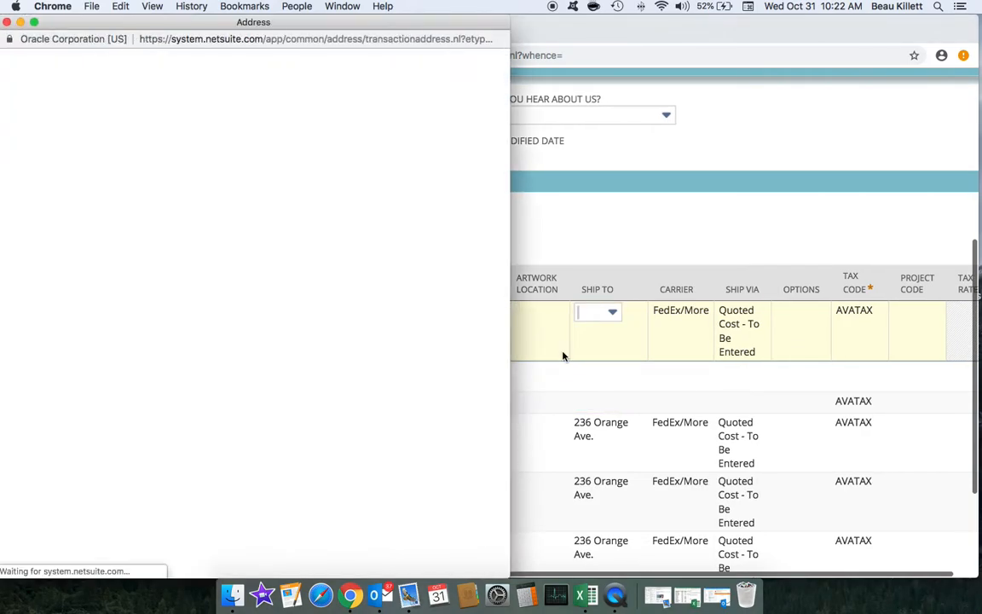
drag(329, 24, 449, 23)
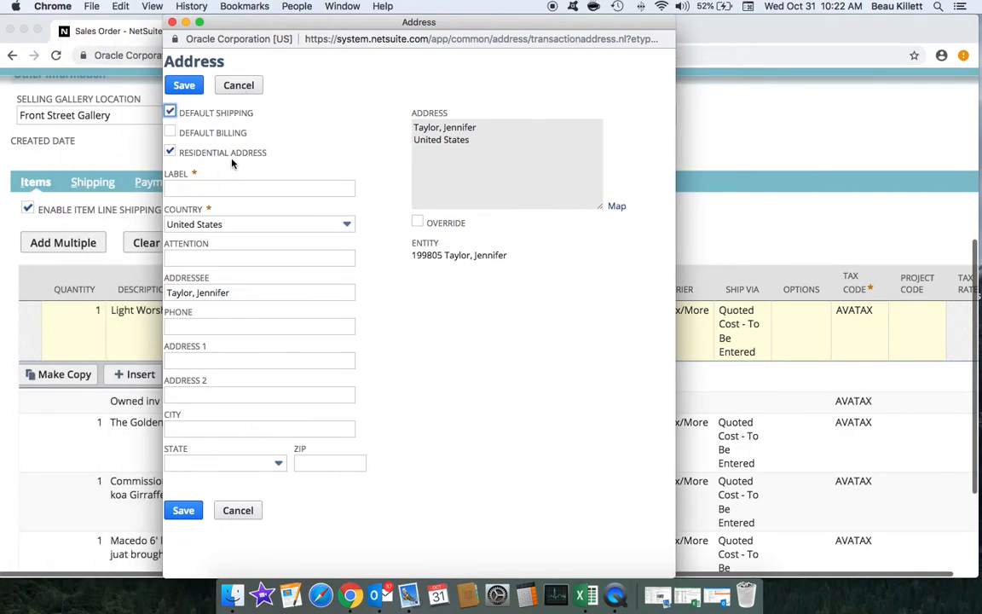
click(214, 258)
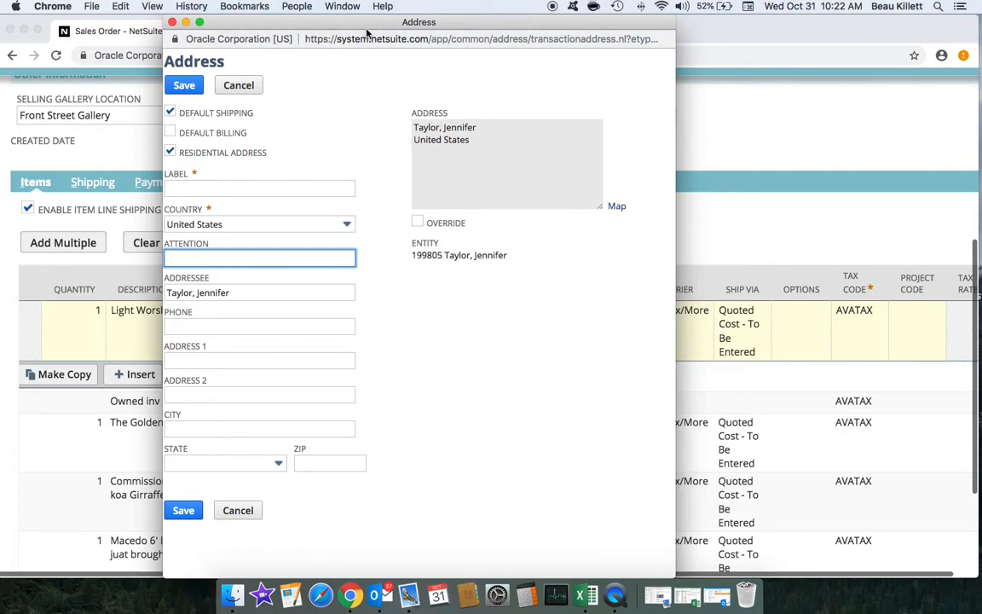
drag(328, 24, 420, 25)
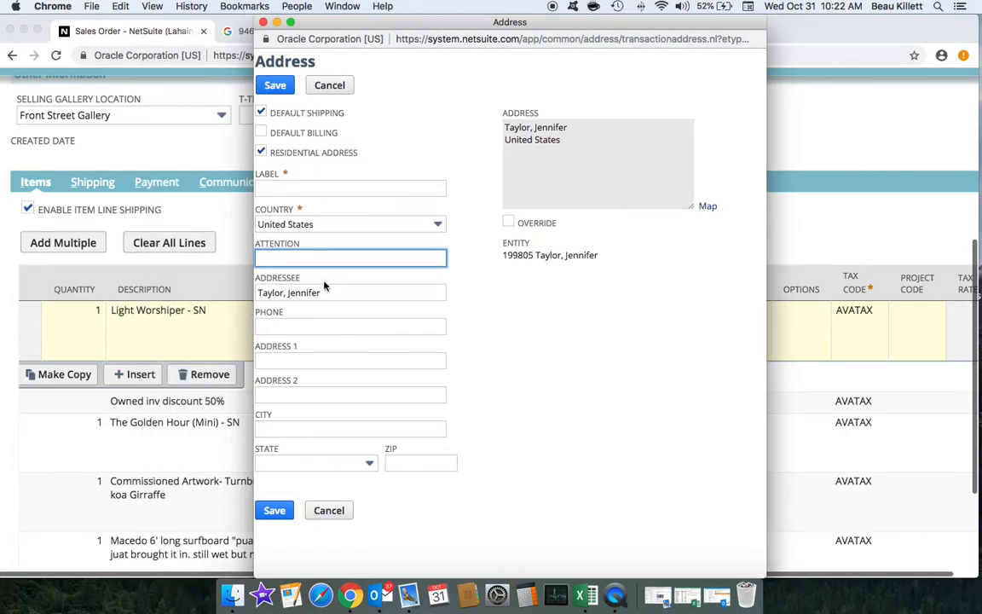
text(Jennif)
key(BackSpace)
key(BackSpace)
key(BackSpace)
key(BackSpace)
key(BackSpace)
key(BackSpace)
text(Mofo Po)
key(BackSpace)
text(rodu)
text(ctoin)
key(BackSpace)
key(BackSpace)
key(BackSpace)
text(ions)
Step: Enter ZIP 94608, the saved phone number and the suite in Address 2, then save the address
click(402, 463)
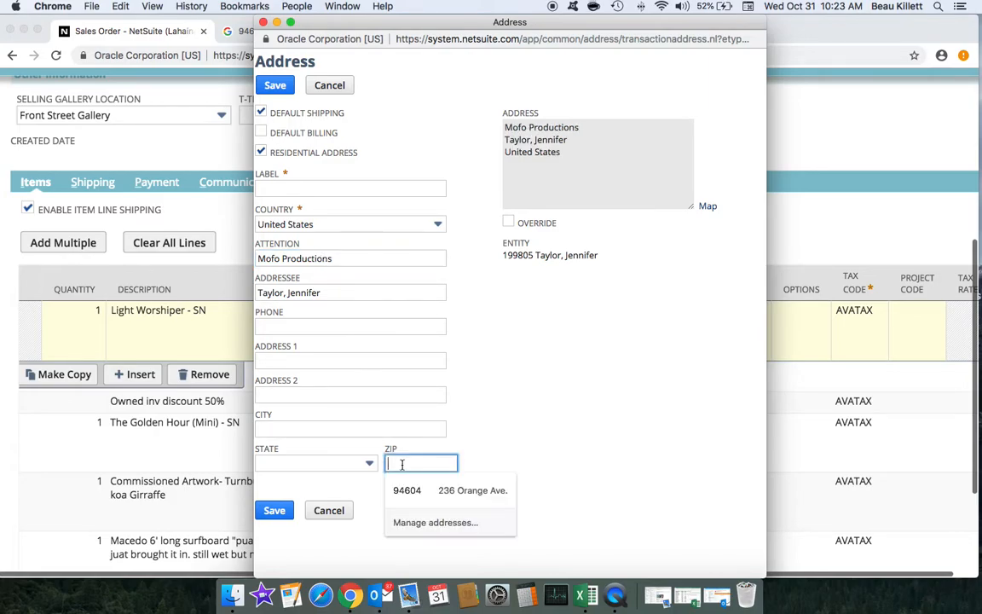
text(94608)
click(538, 401)
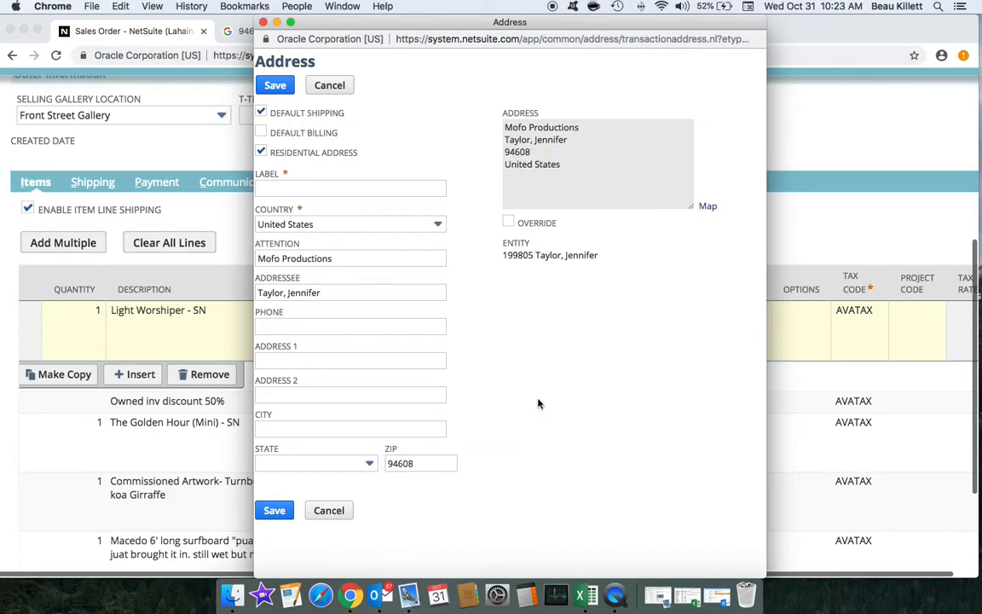
click(296, 329)
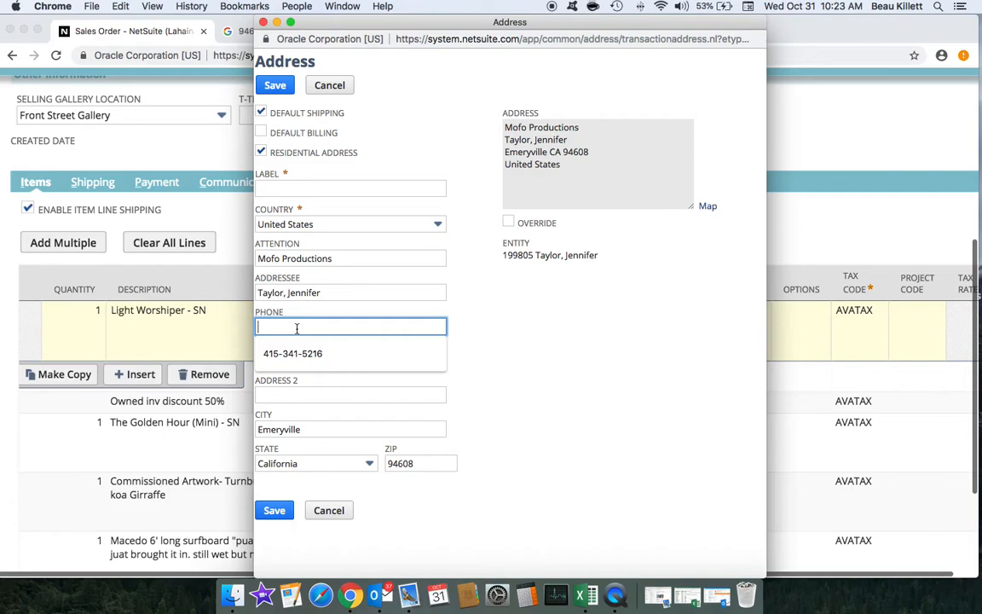
click(291, 353)
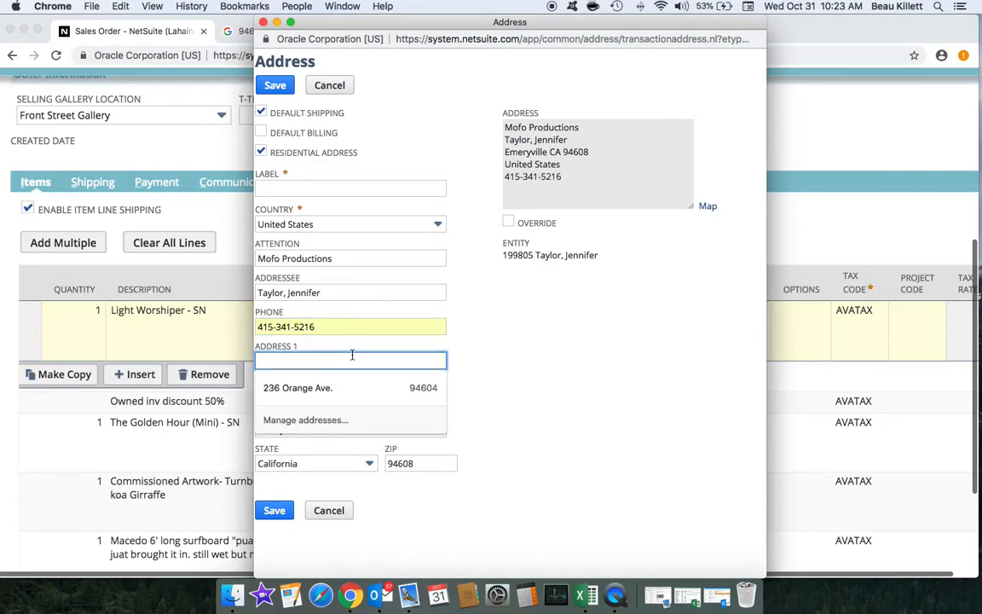
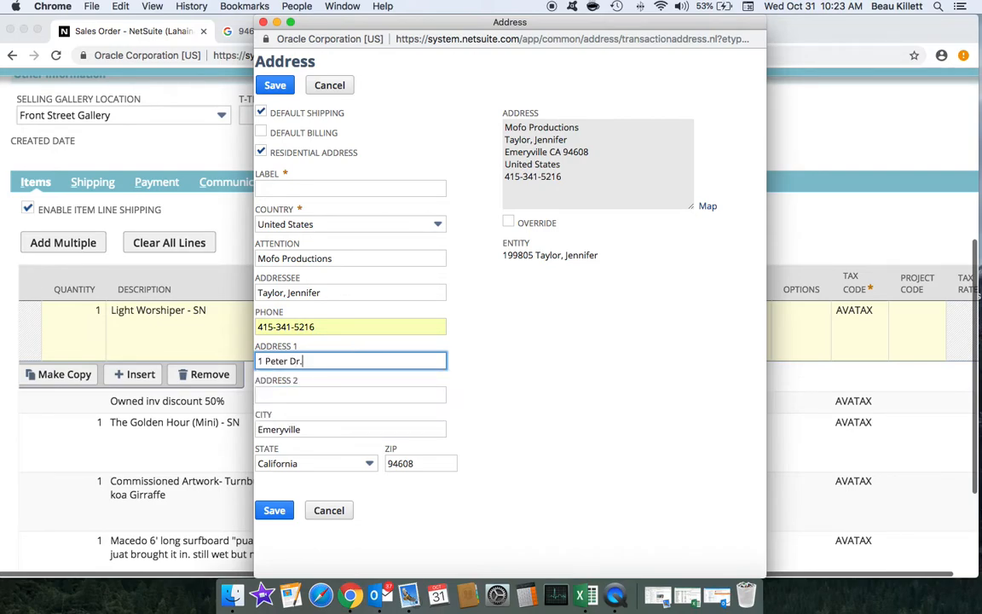
click(350, 394)
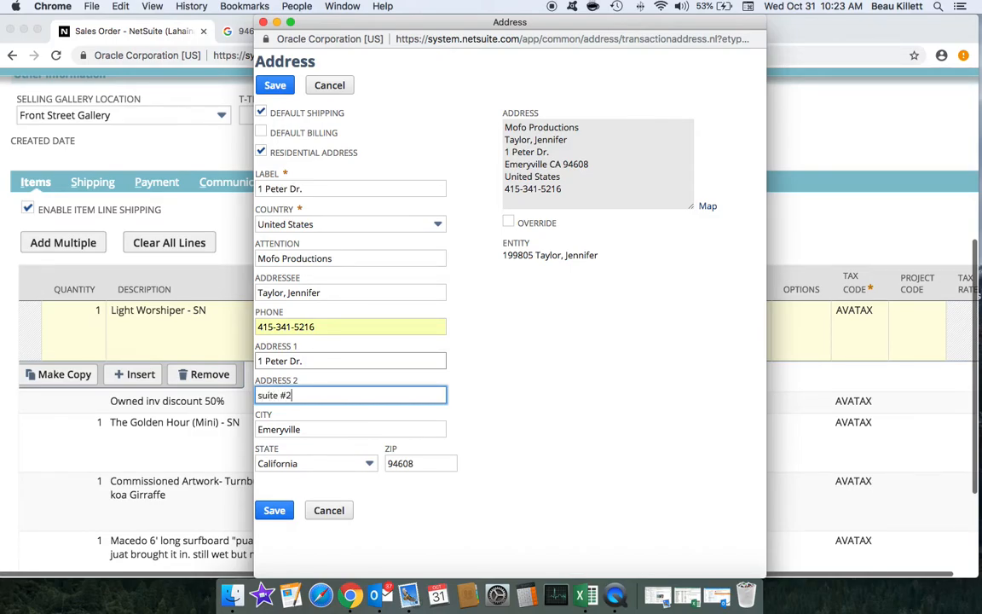
click(586, 300)
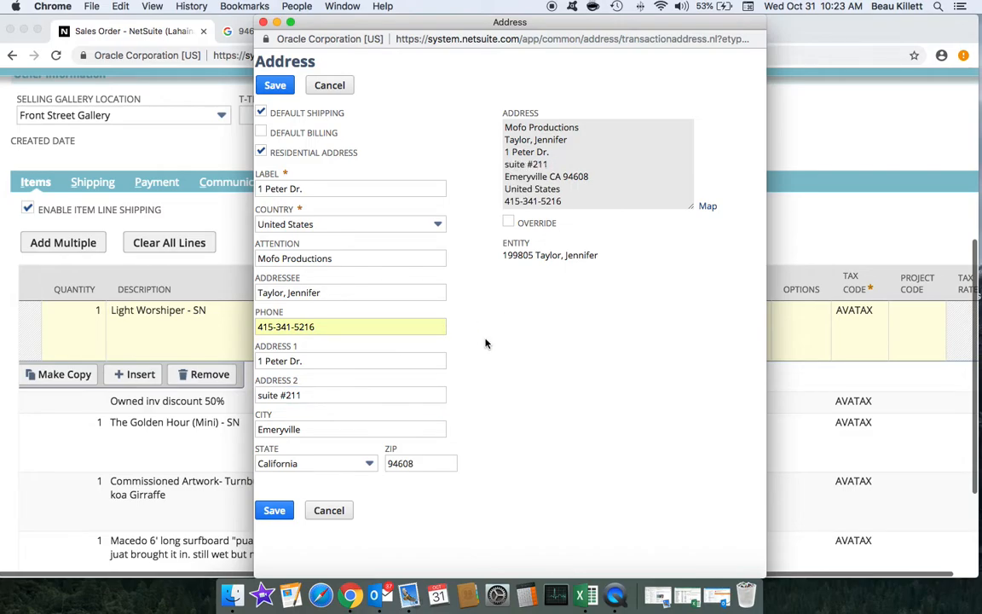
click(277, 513)
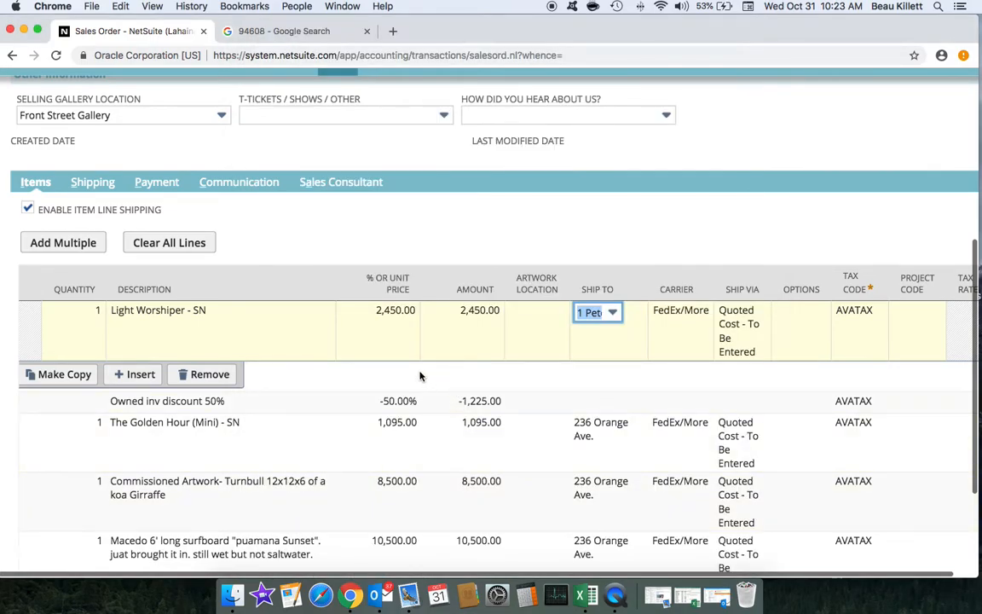
Step: Commit the first line and switch the Golden Hour line to the new ship-to address
scroll(552, 341, down, 2)
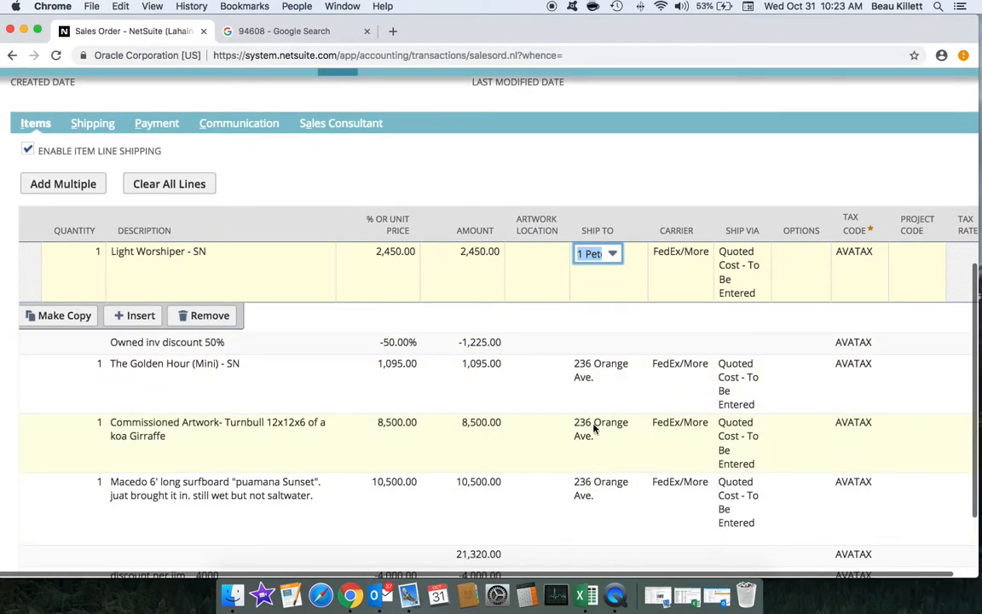
click(633, 180)
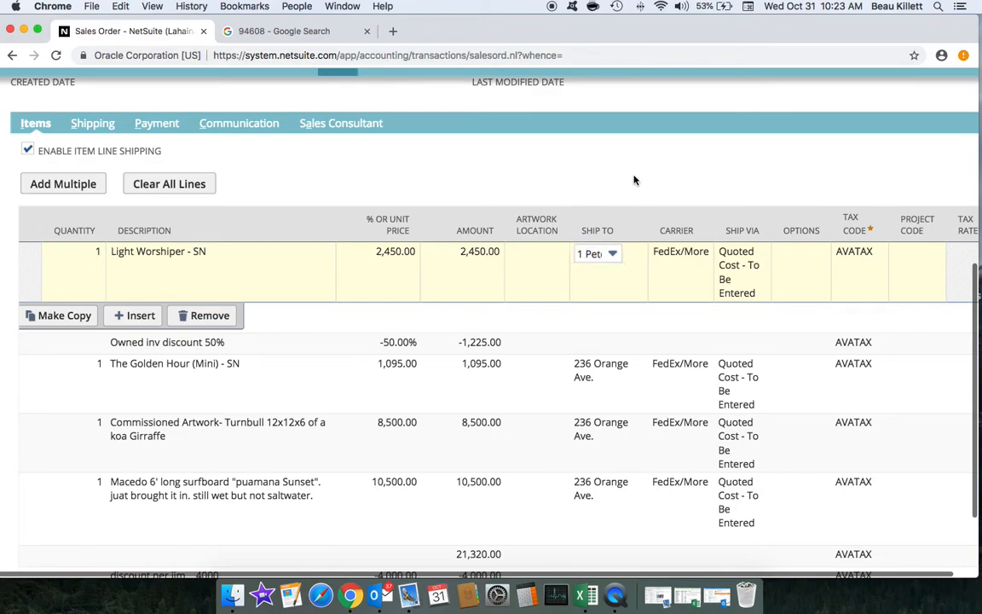
click(610, 365)
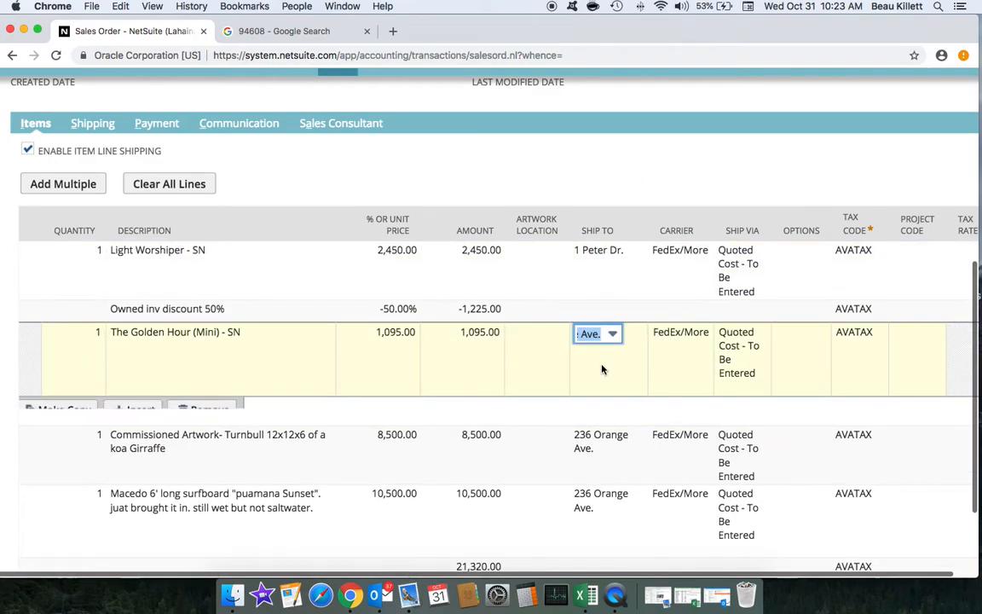
click(615, 335)
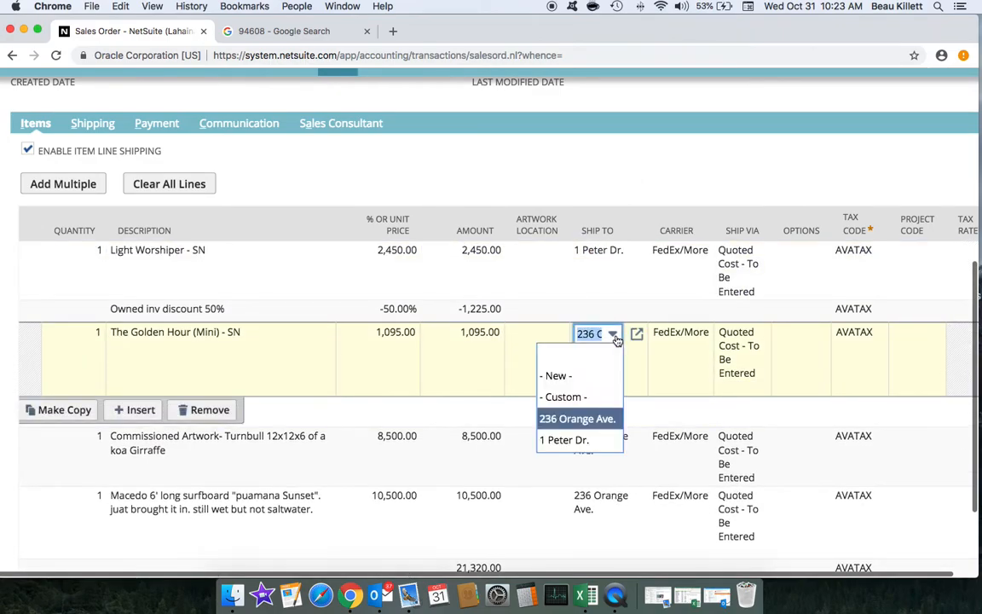
click(587, 439)
Step: Switch the Commissioned Artwork and surfboard lines to the new ship-to address and commit them
click(602, 438)
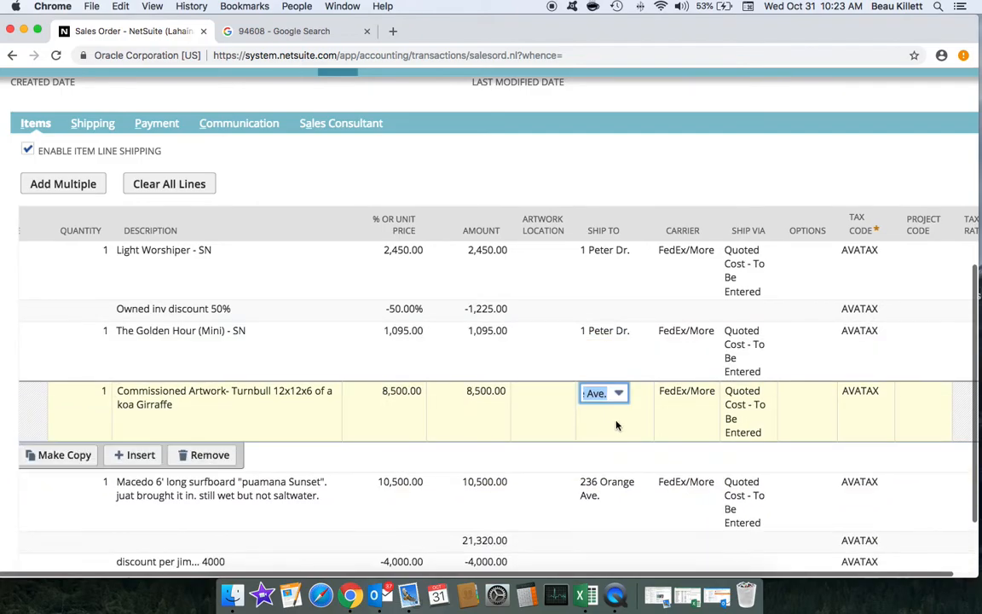
click(618, 394)
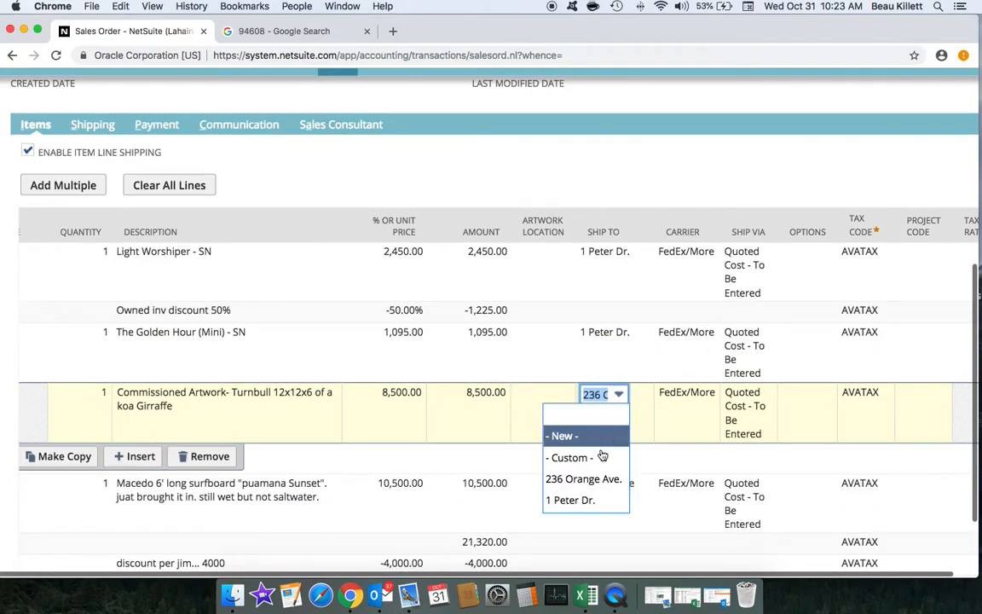
click(587, 499)
scroll(635, 367, down, 3)
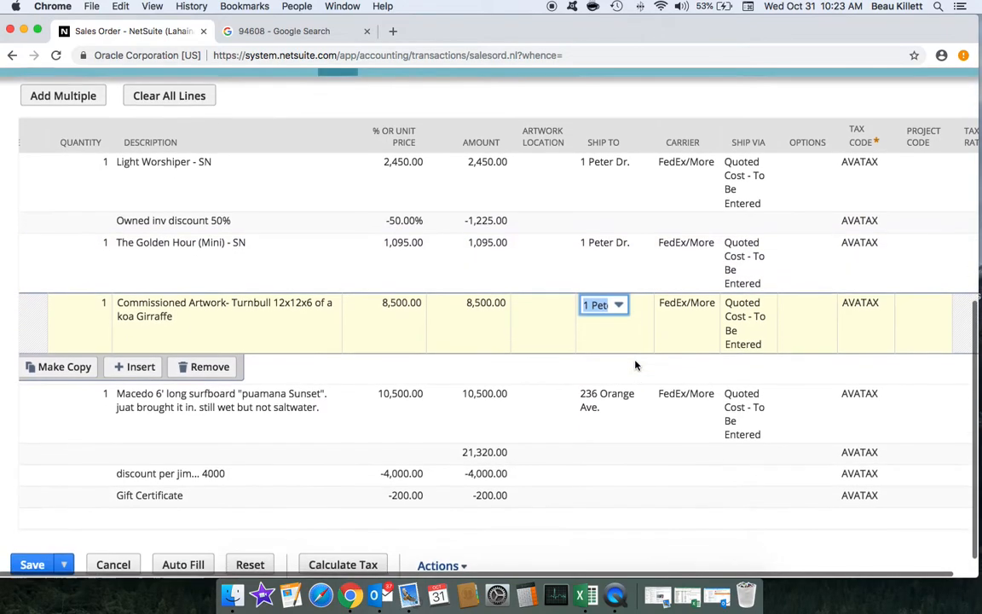
click(609, 383)
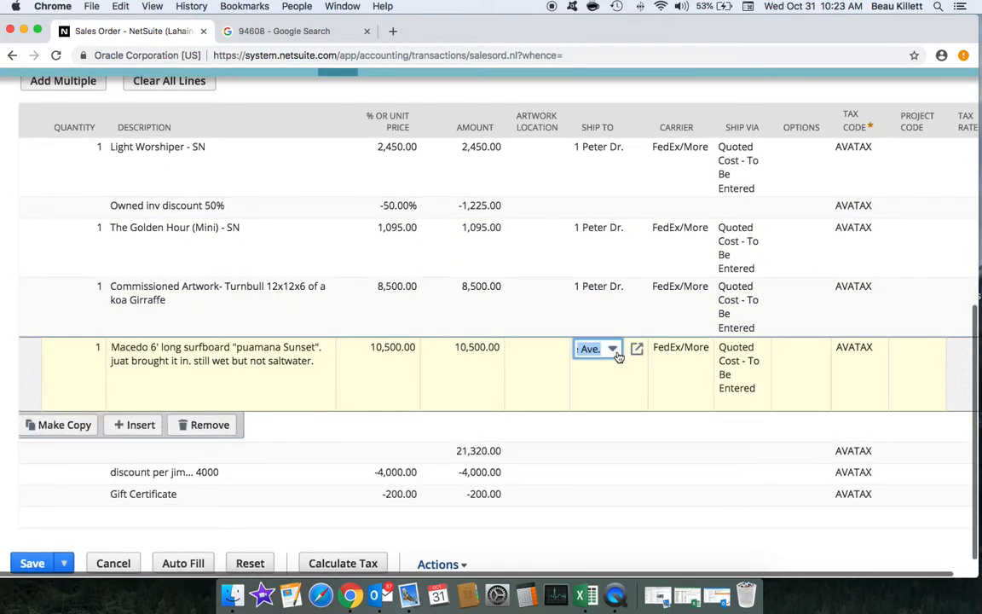
click(614, 351)
click(596, 457)
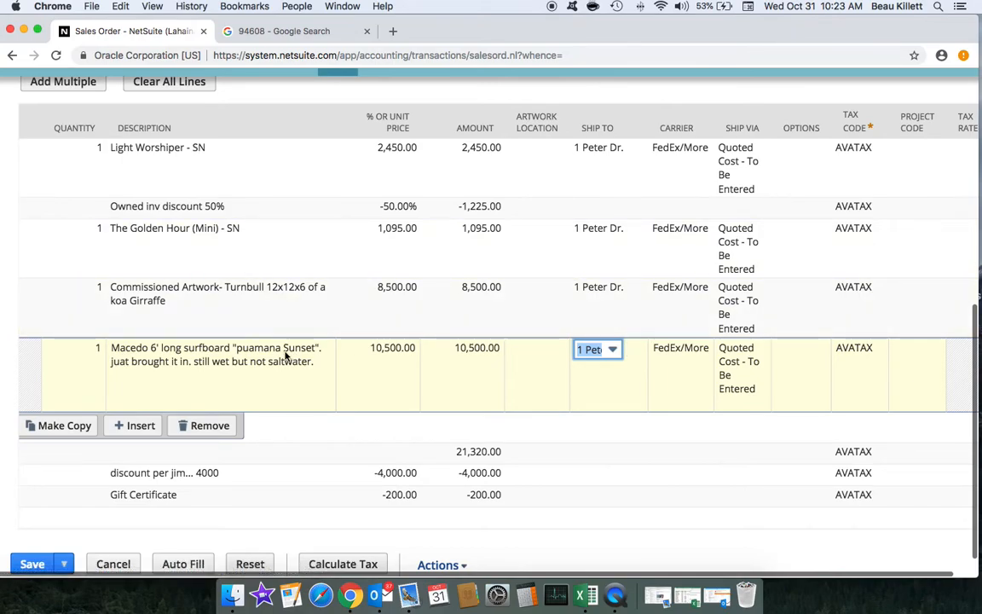
key(Return)
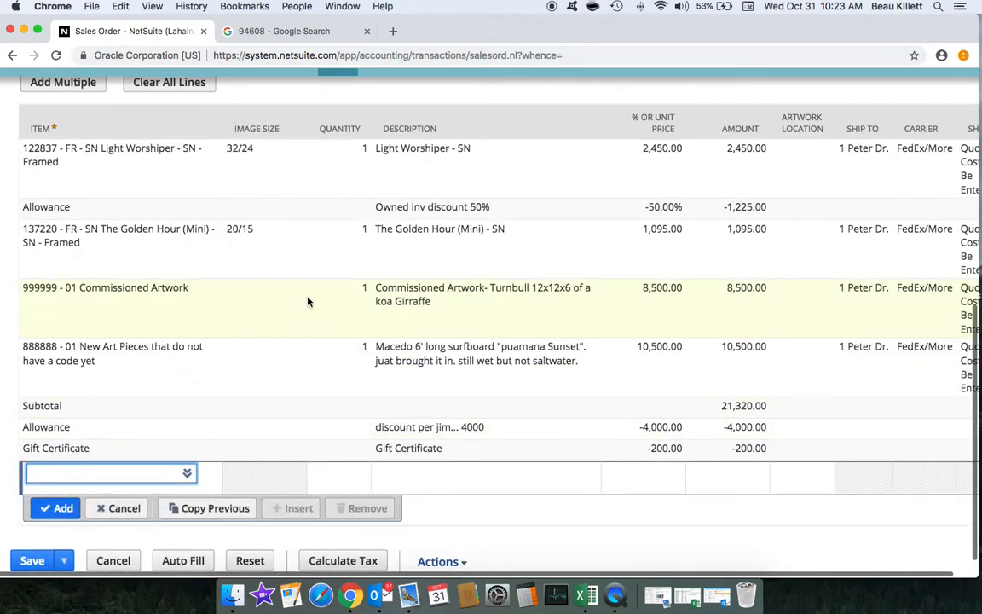
scroll(310, 300, down, 1)
scroll(310, 300, up, 5)
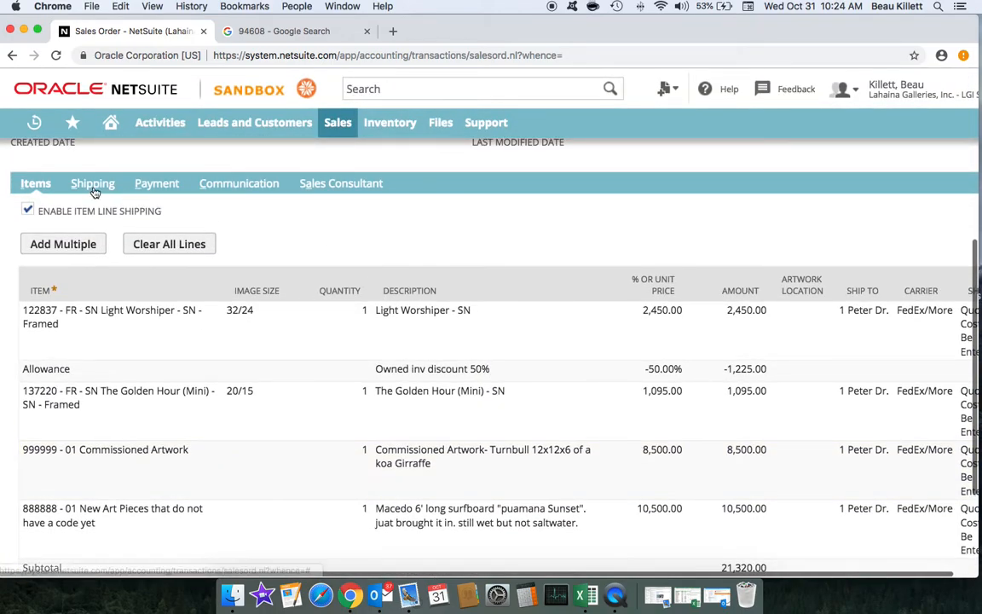
Step: Calculate shipping, then set the shipment line to a 1100 shipping rate and 0.00 handling
click(93, 184)
click(119, 445)
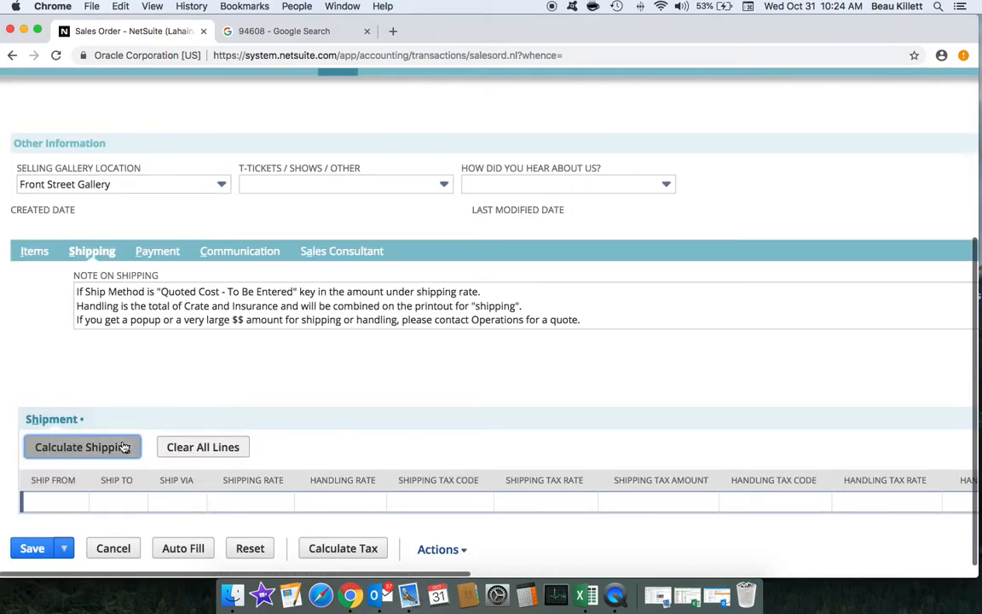
click(618, 146)
click(503, 492)
text(1100)
click(585, 458)
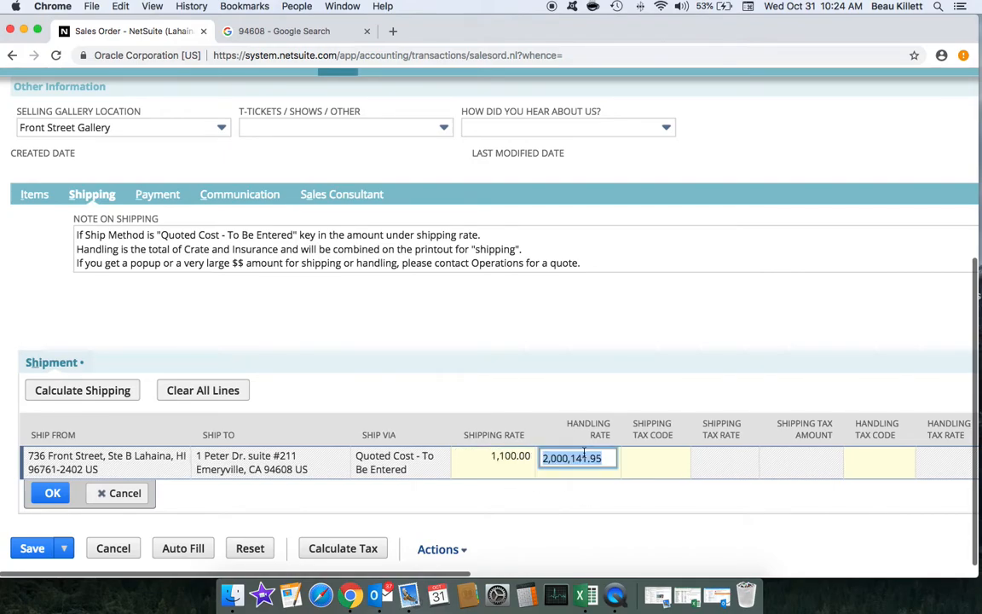
text(0.00)
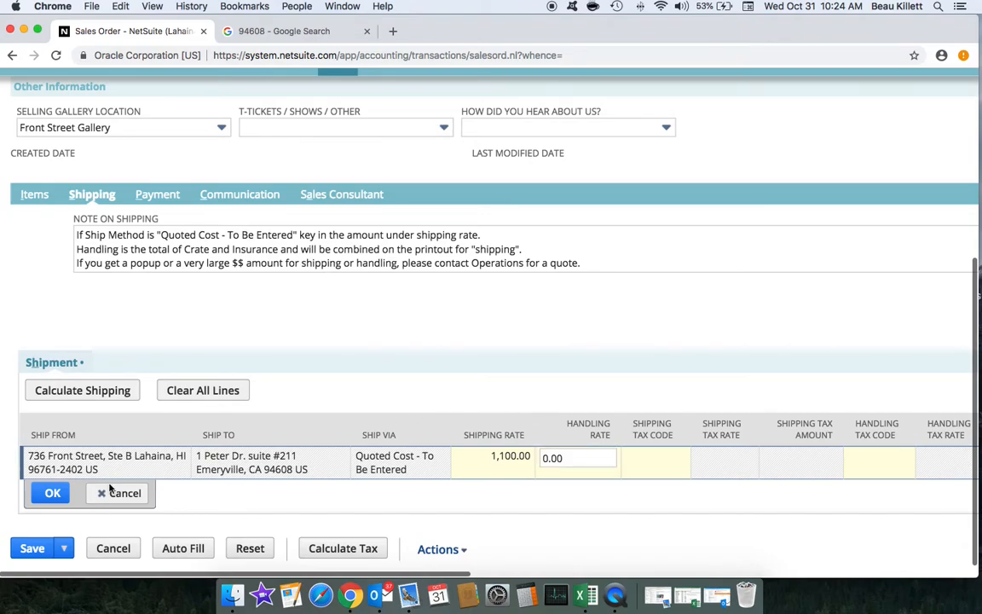
click(111, 492)
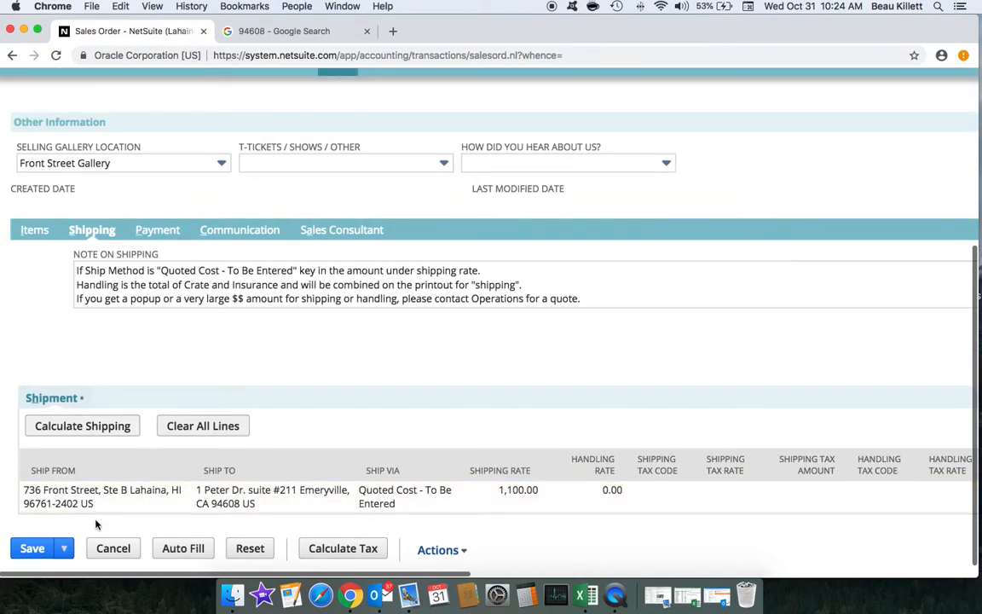
Step: Review the summary totals and save the order as #452 totalling 18,220.00
scroll(649, 310, up, 5)
scroll(650, 311, right, 3)
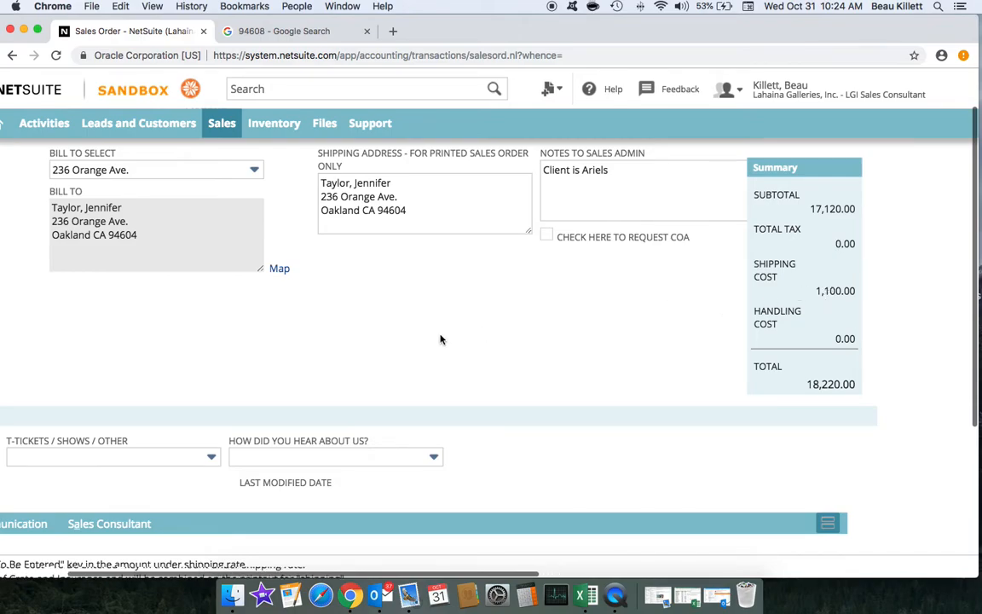
scroll(441, 340, left, 3)
scroll(441, 339, up, 1)
scroll(396, 407, down, 5)
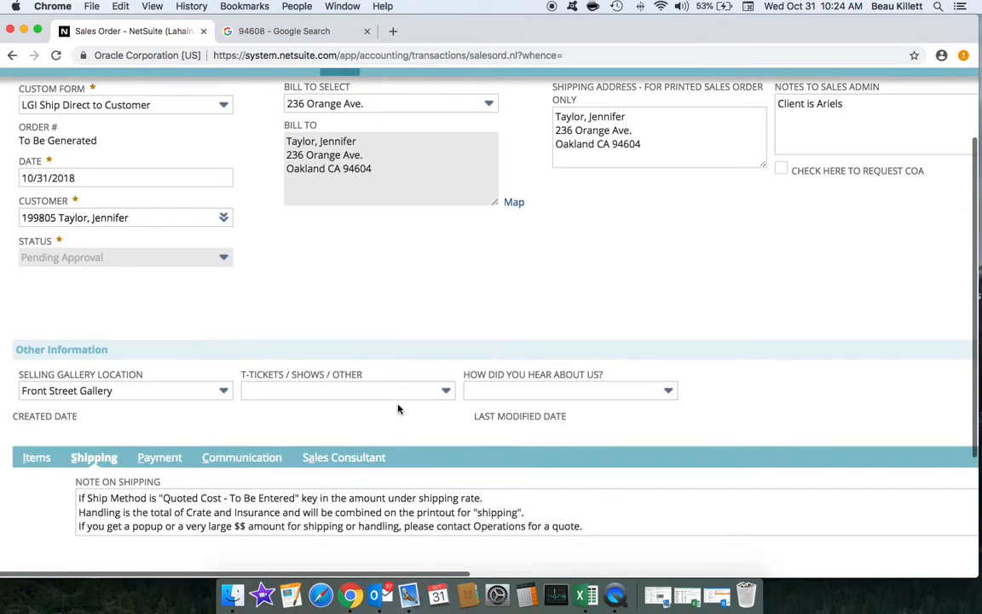
scroll(399, 384, down, 2)
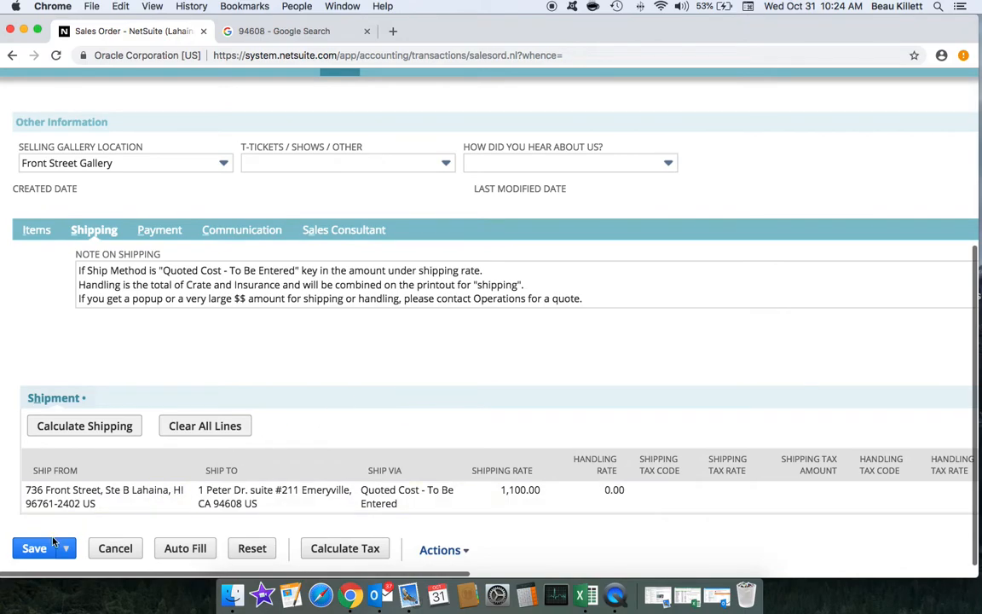
scroll(204, 340, up, 8)
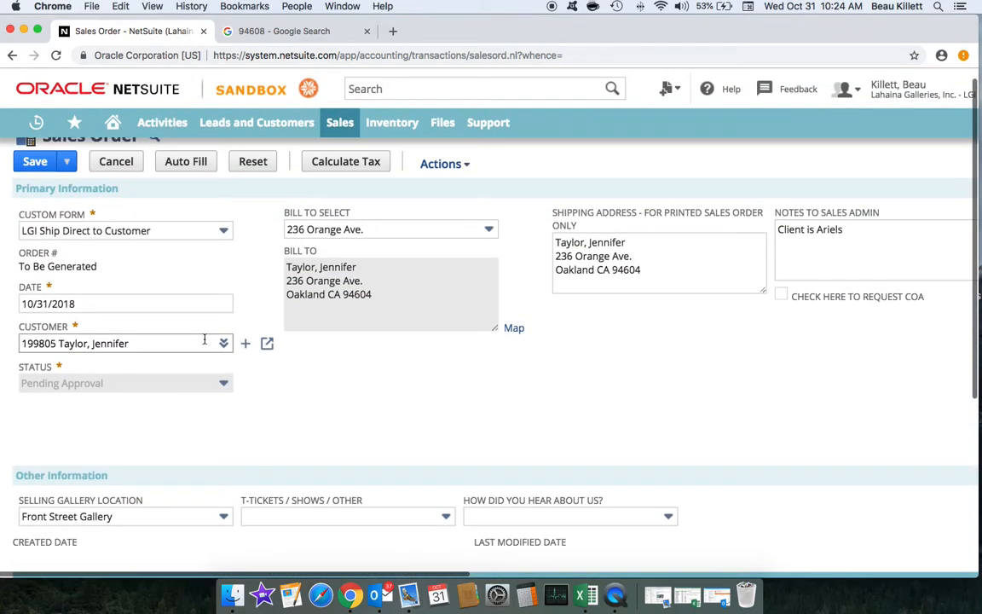
scroll(204, 340, up, 1)
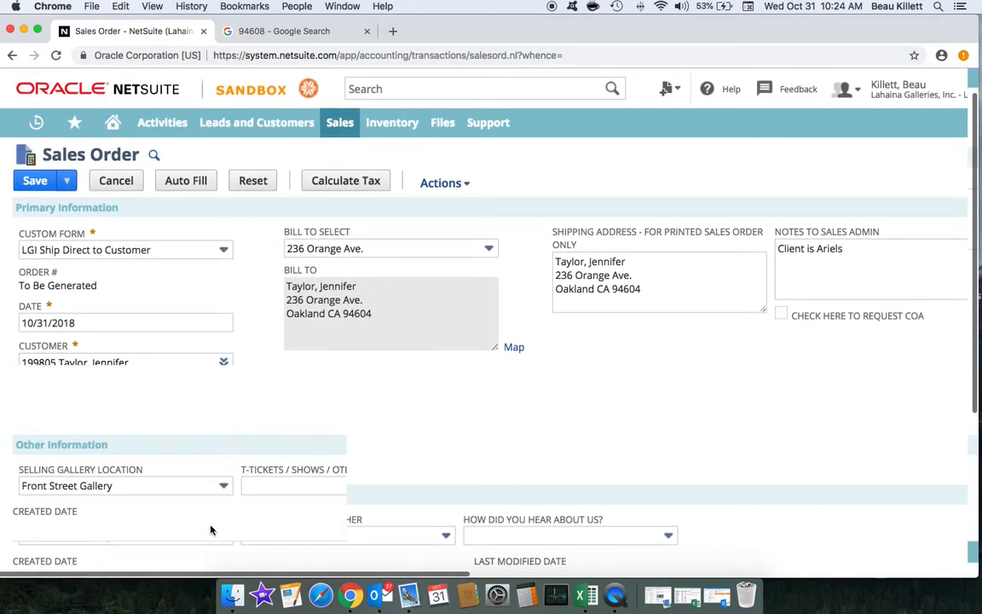
scroll(202, 402, down, 7)
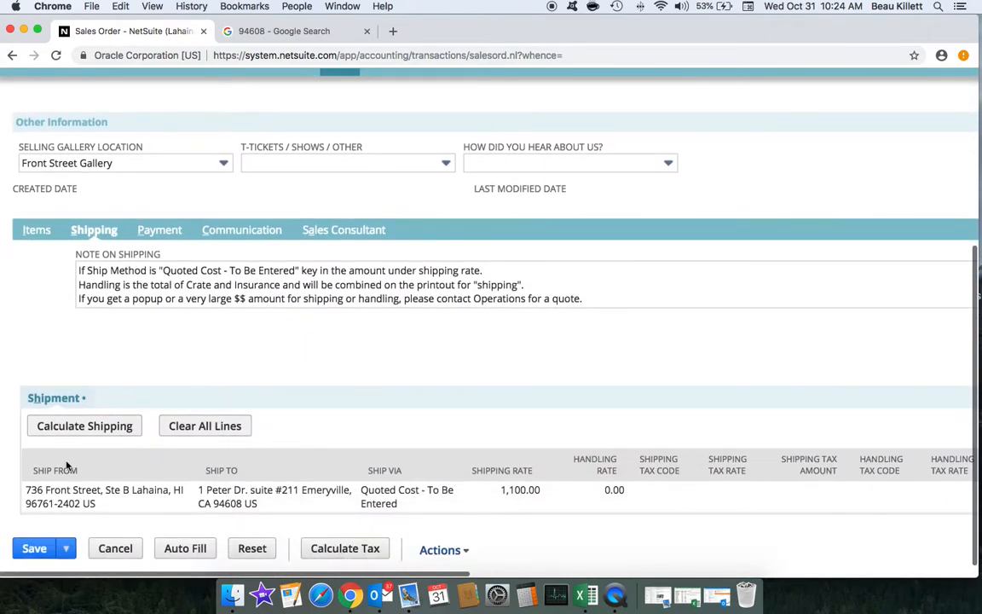
click(36, 558)
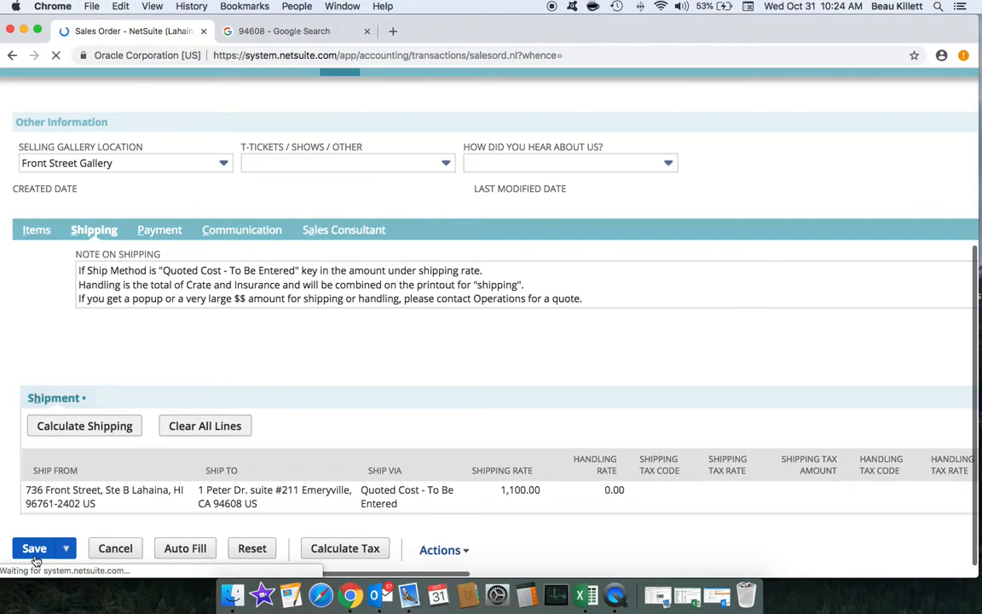
scroll(195, 362, up, 8)
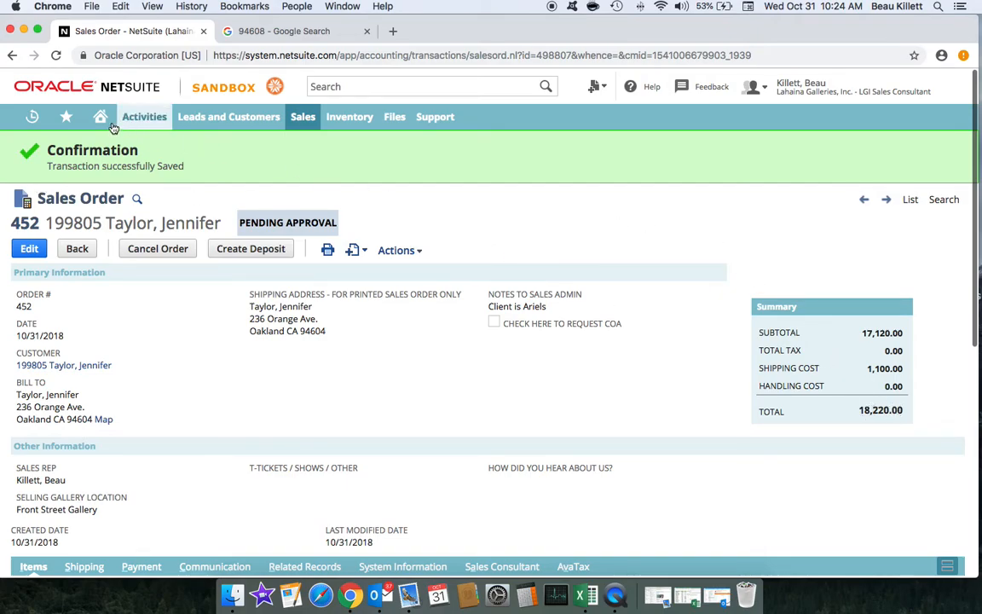
Step: Search records for a contact's name and open the matching contact record
click(380, 89)
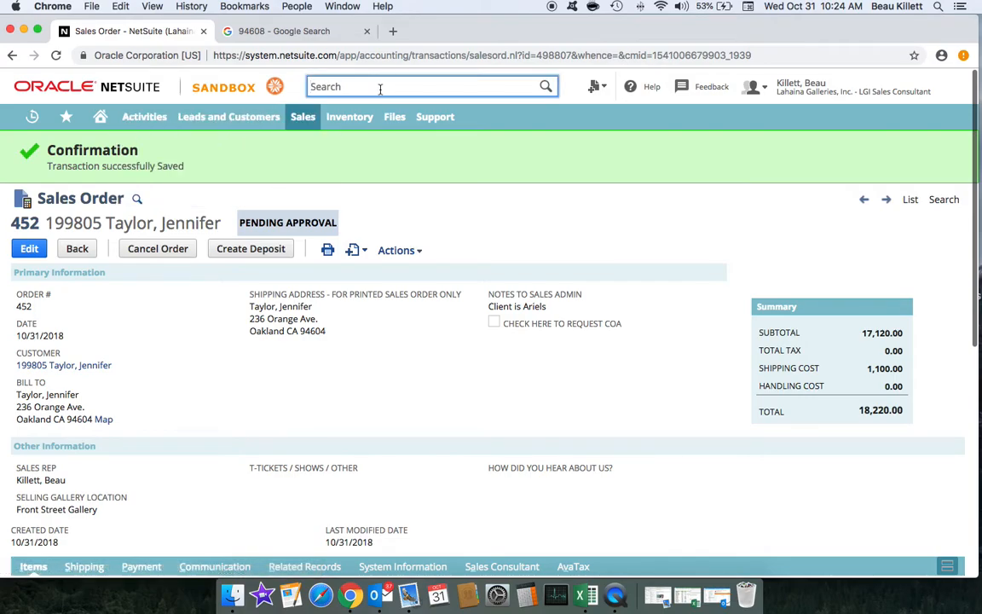
text(john)
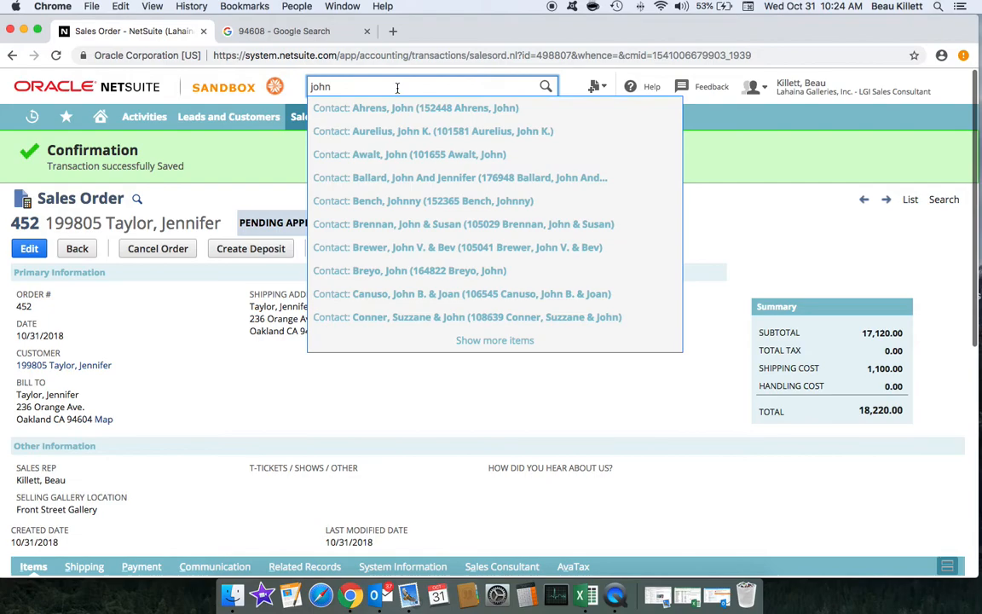
click(397, 113)
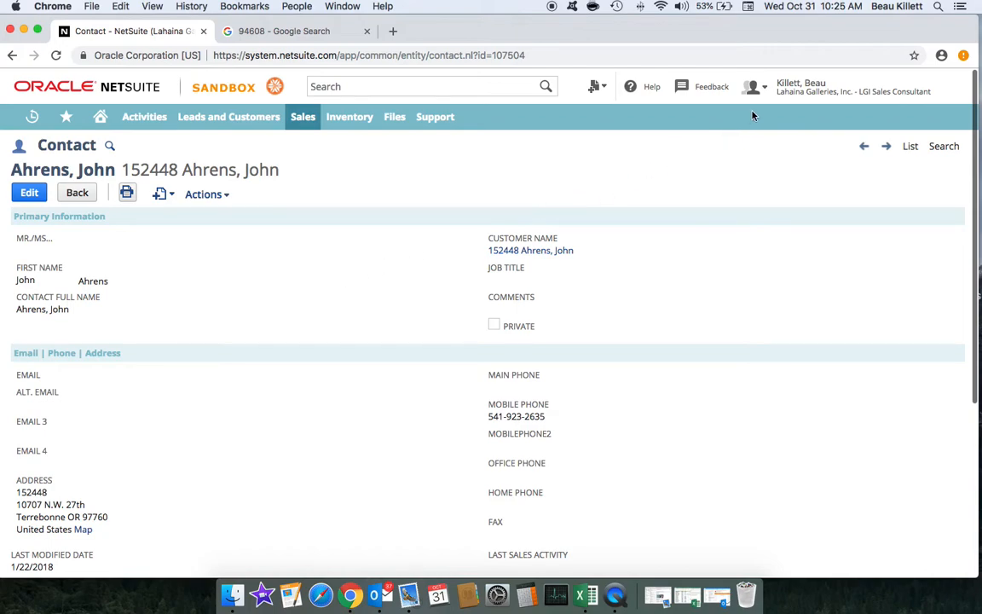
Step: Reopen sales order 452 for editing from the Recent Records menu
mouse_move(752, 89)
mouse_move(36, 126)
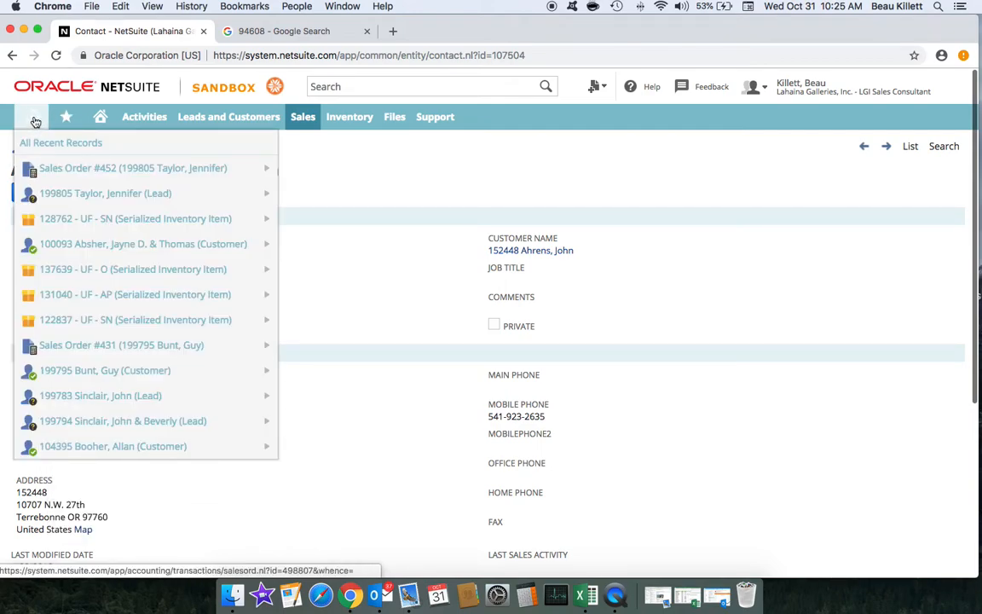
mouse_move(44, 163)
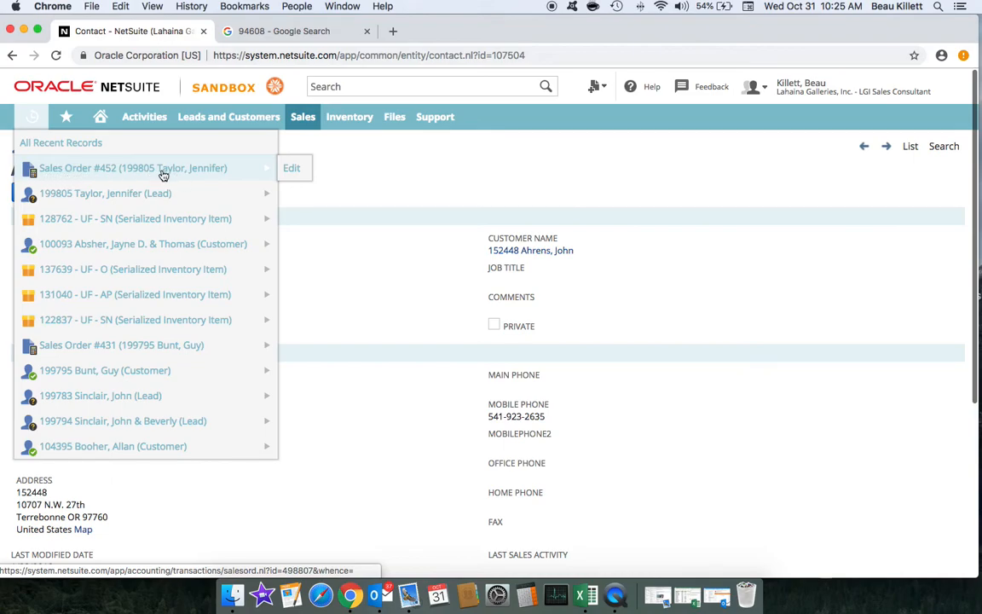
click(302, 173)
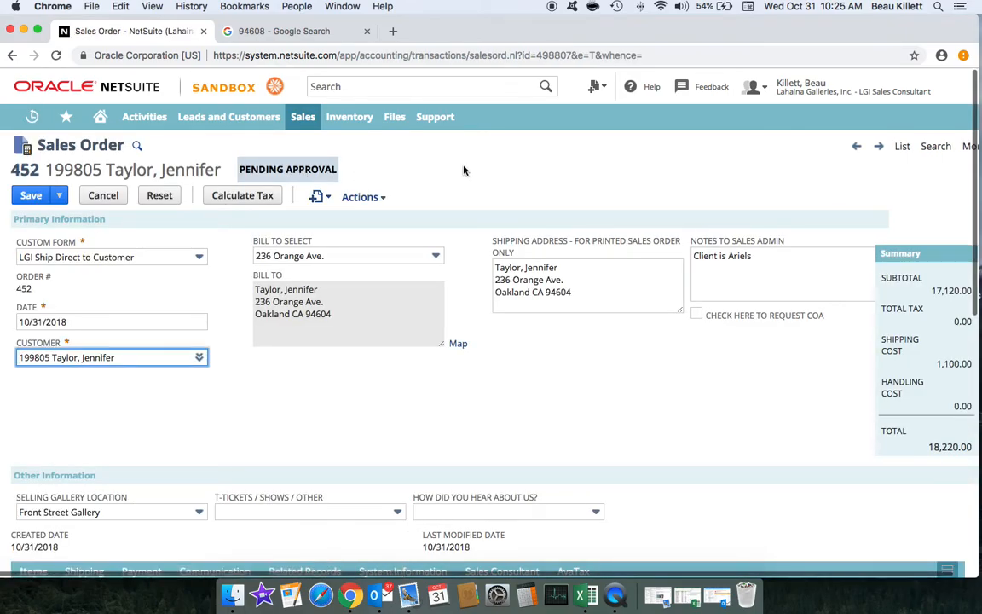
Step: Record a 9000 VISA payment with its card authorization number and save the order
scroll(464, 169, down, 2)
scroll(464, 170, down, 5)
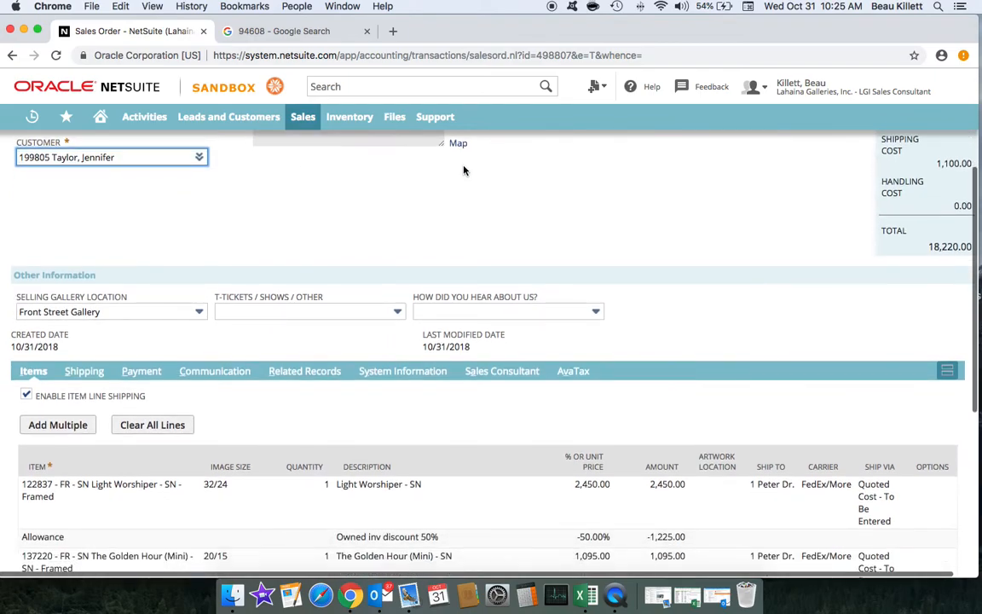
scroll(464, 170, down, 1)
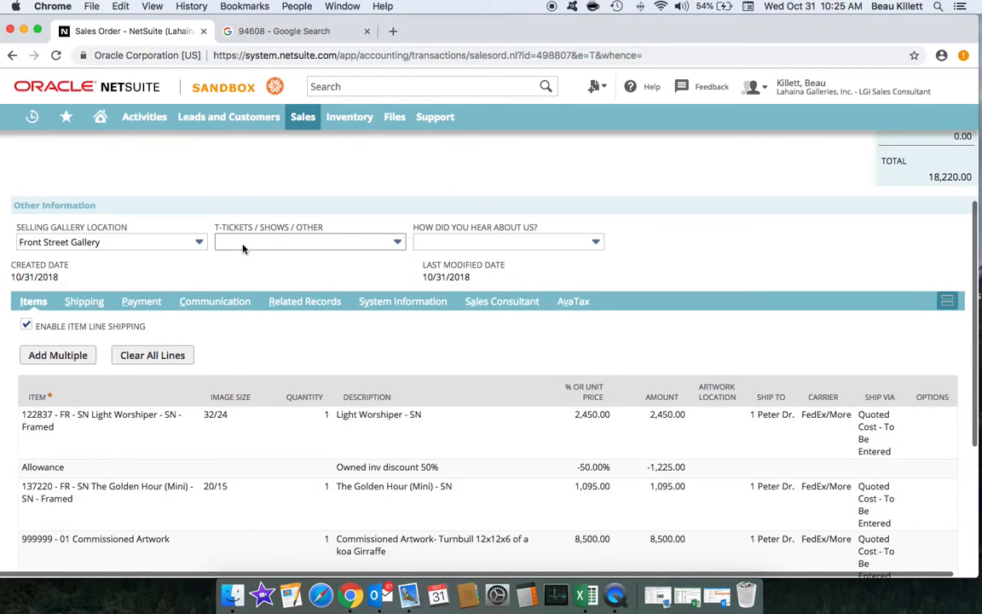
click(144, 303)
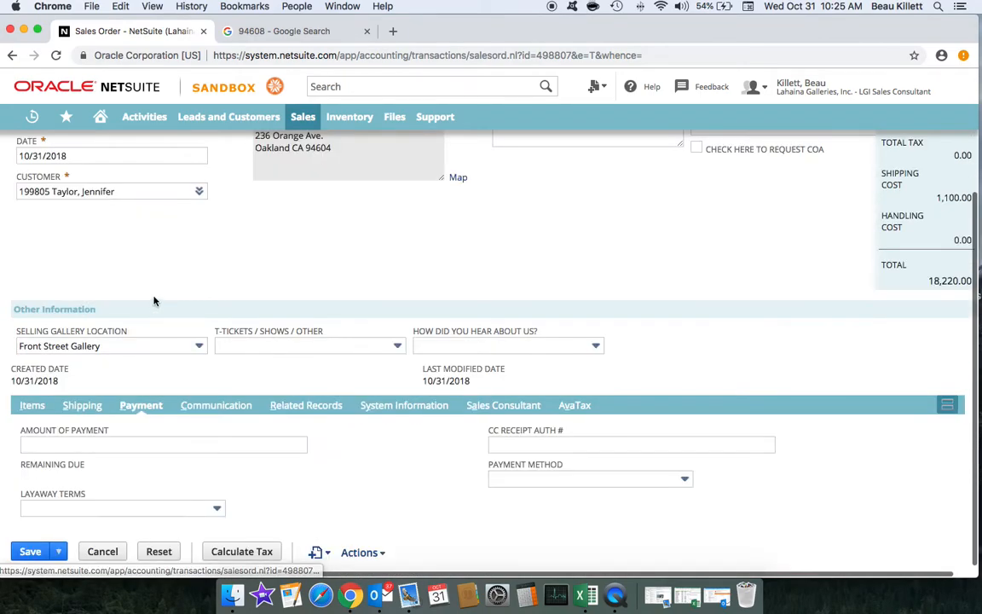
click(110, 442)
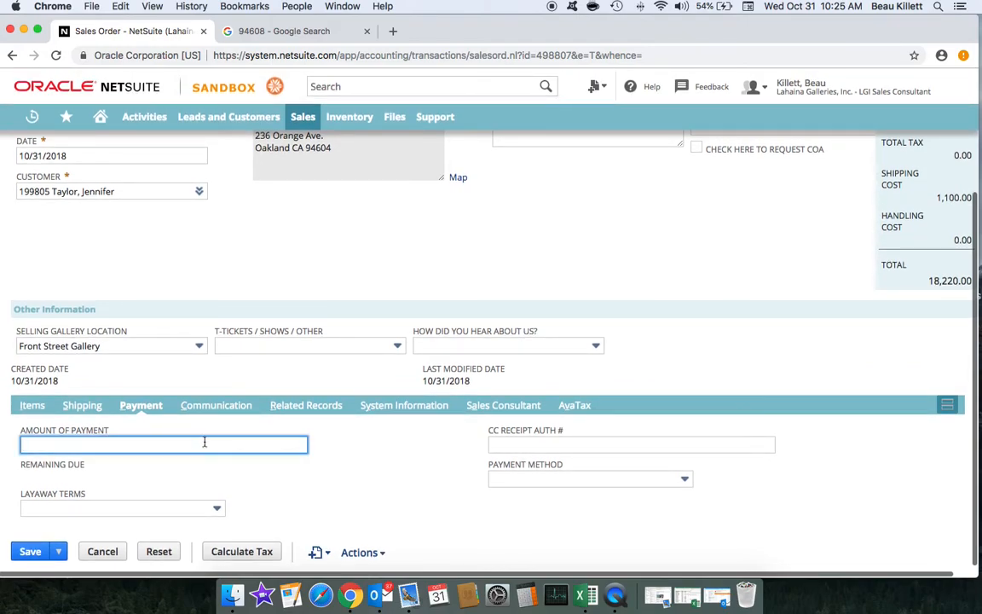
text(9000)
click(540, 444)
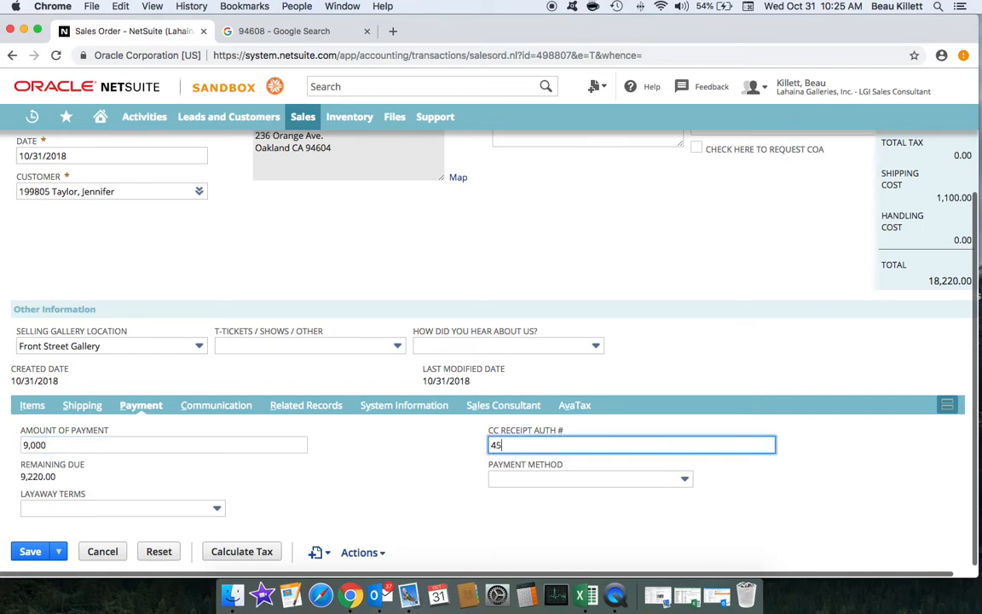
click(561, 481)
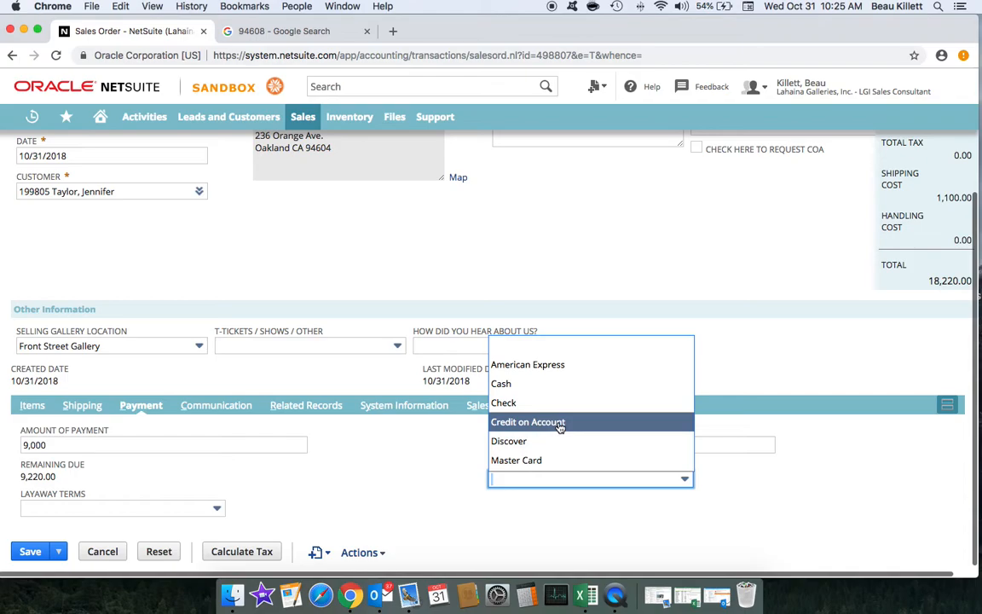
scroll(561, 424, down, 1)
click(550, 442)
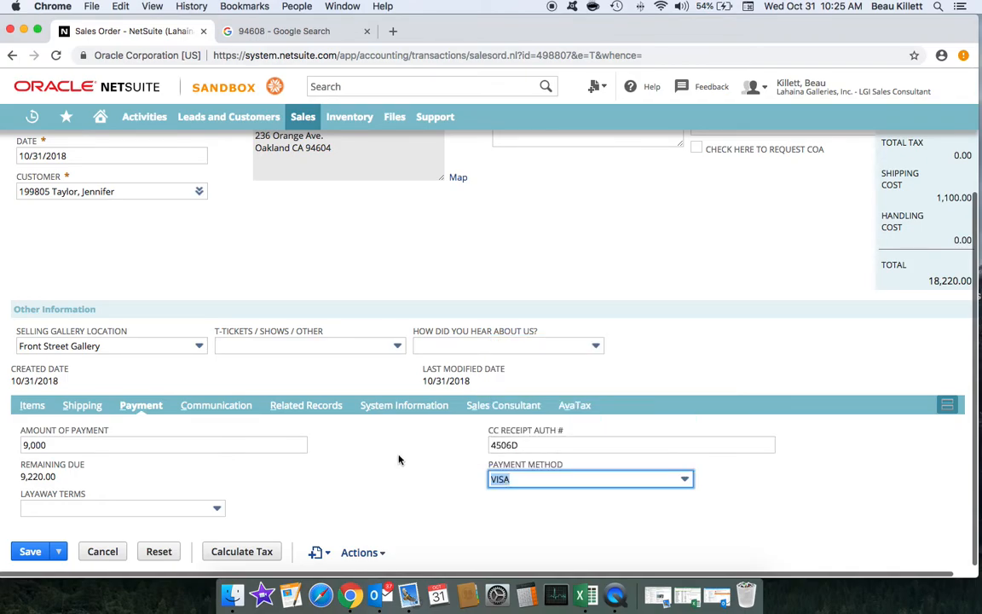
click(30, 551)
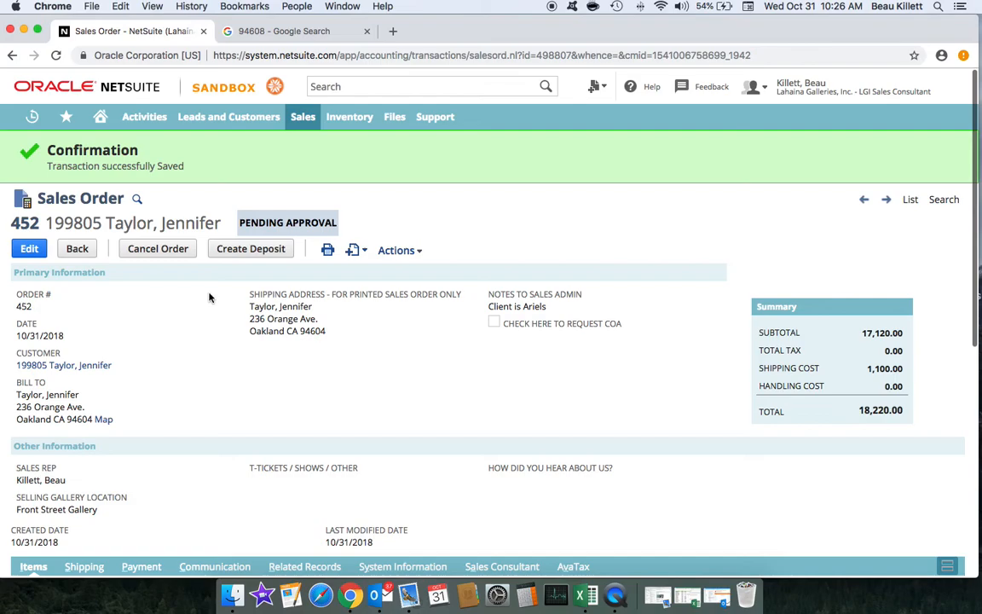
mouse_move(65, 176)
click(252, 248)
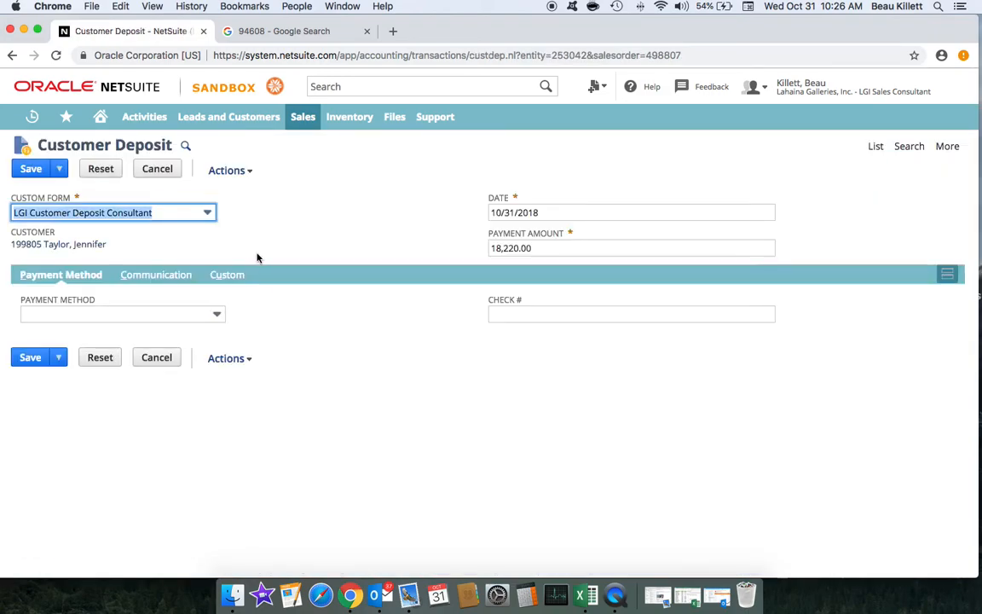
click(483, 248)
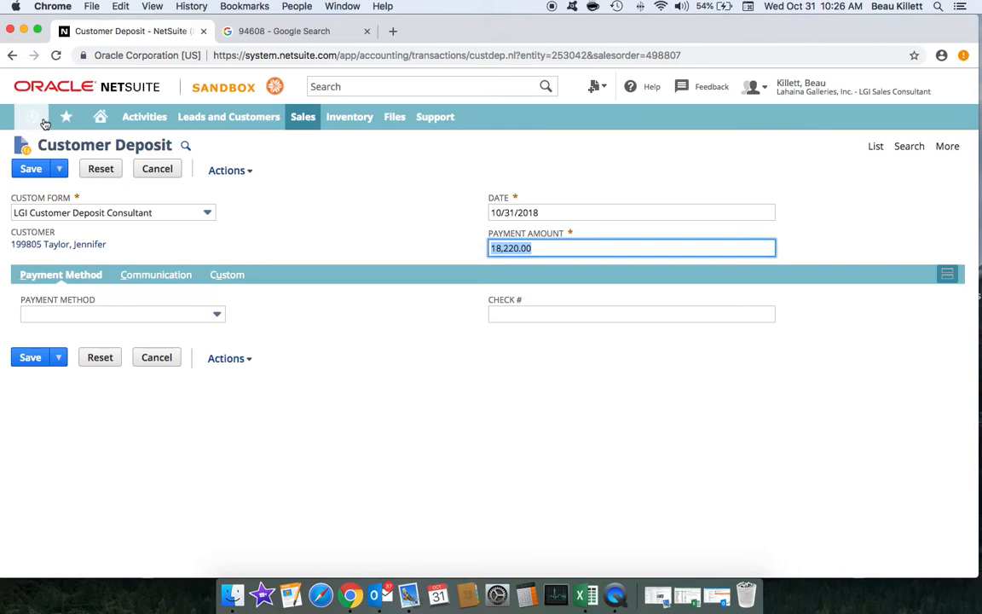
click(62, 176)
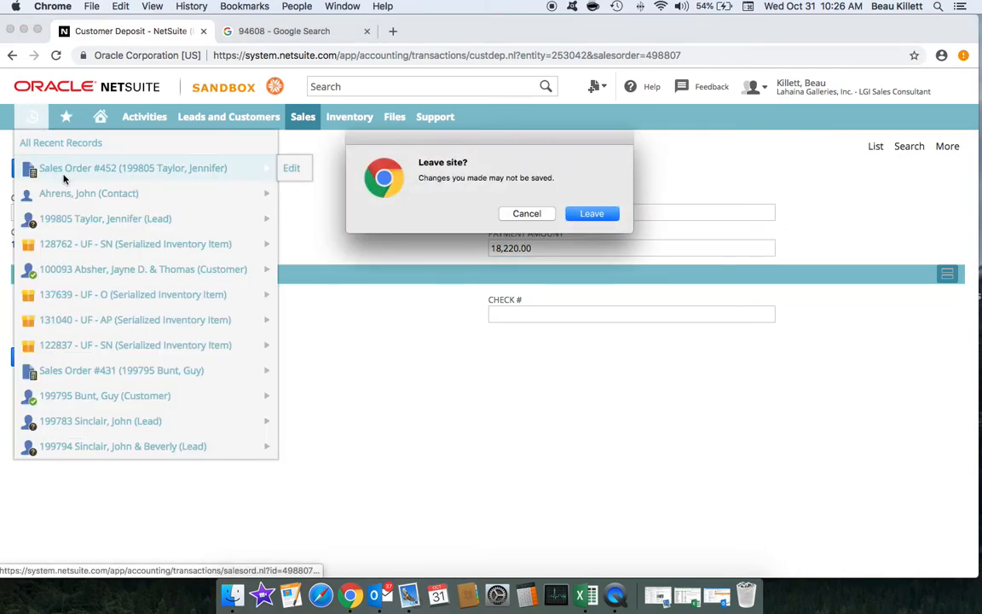
key(Return)
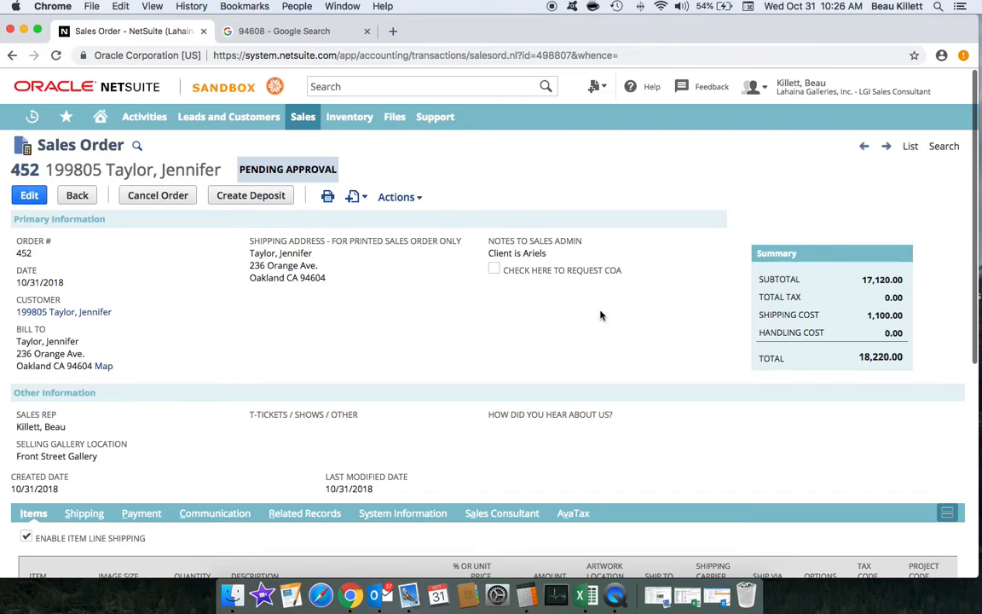
click(527, 595)
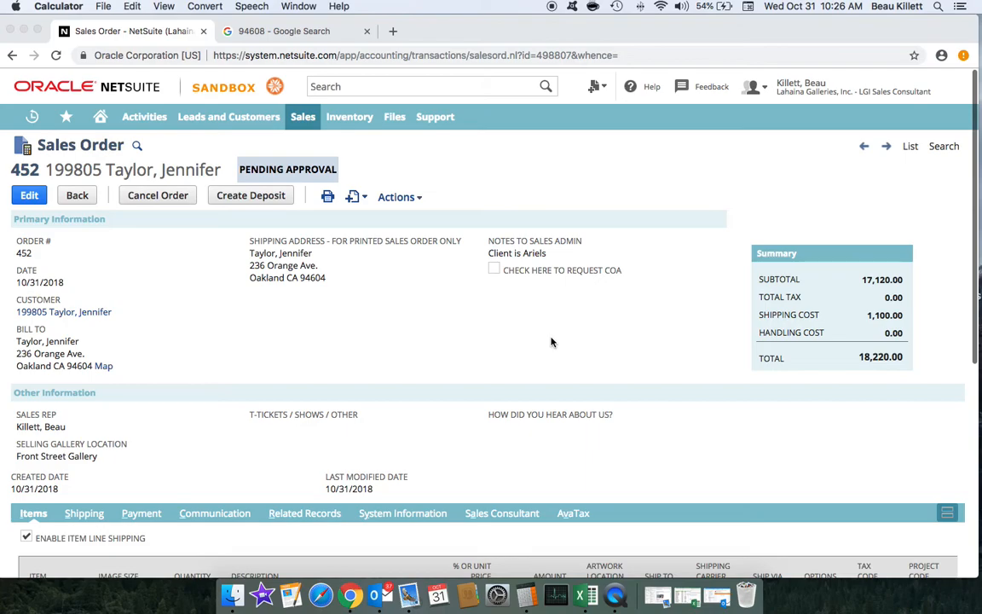
Step: Compute 18220 − 9000 = 9220 in Calculator, then close it
drag(676, 37, 619, 37)
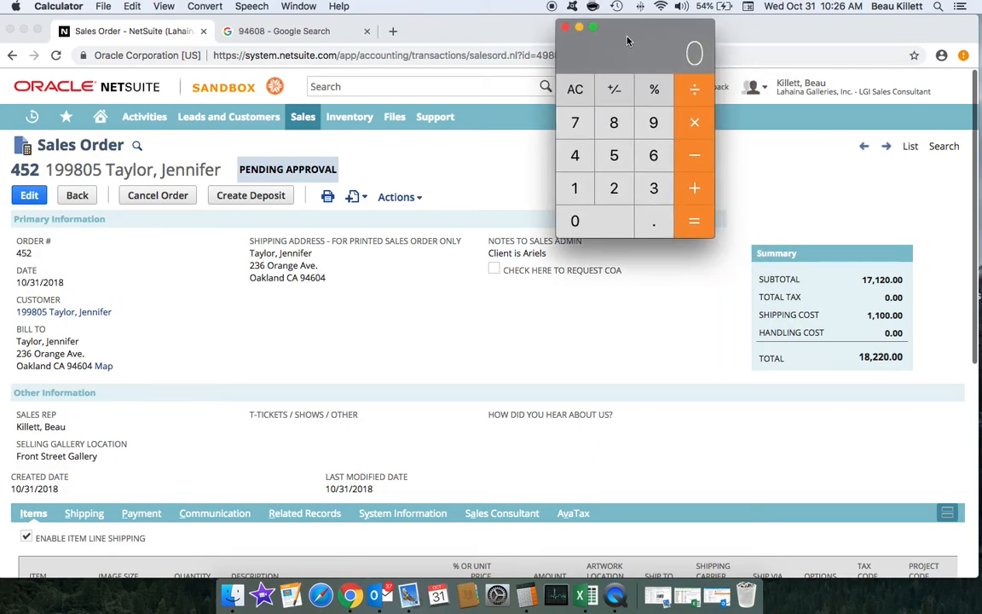
click(656, 123)
click(579, 221)
click(575, 88)
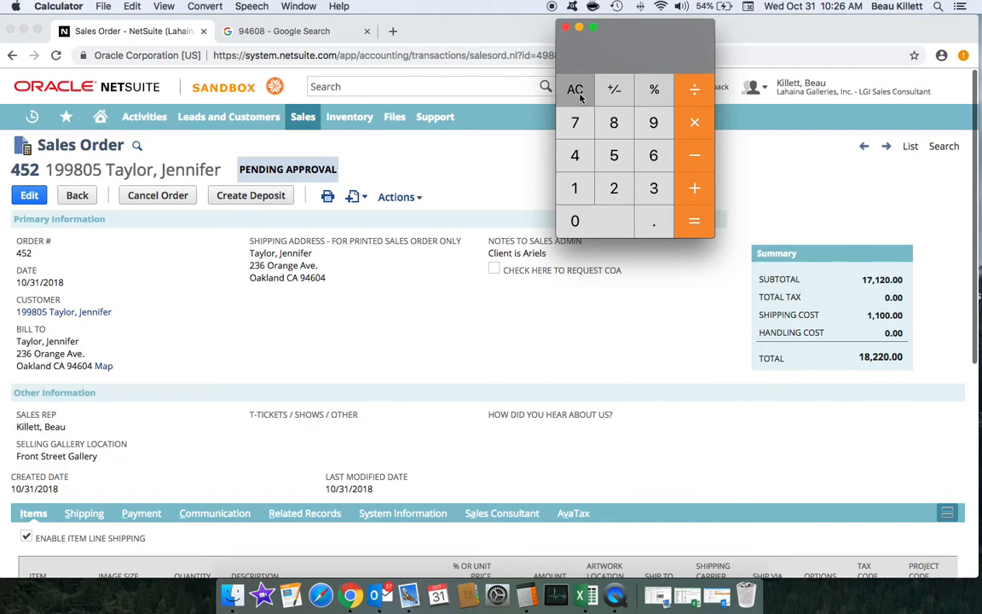
click(575, 187)
click(612, 128)
click(616, 189)
click(615, 189)
click(623, 209)
click(692, 157)
click(654, 127)
click(596, 214)
click(577, 213)
click(577, 212)
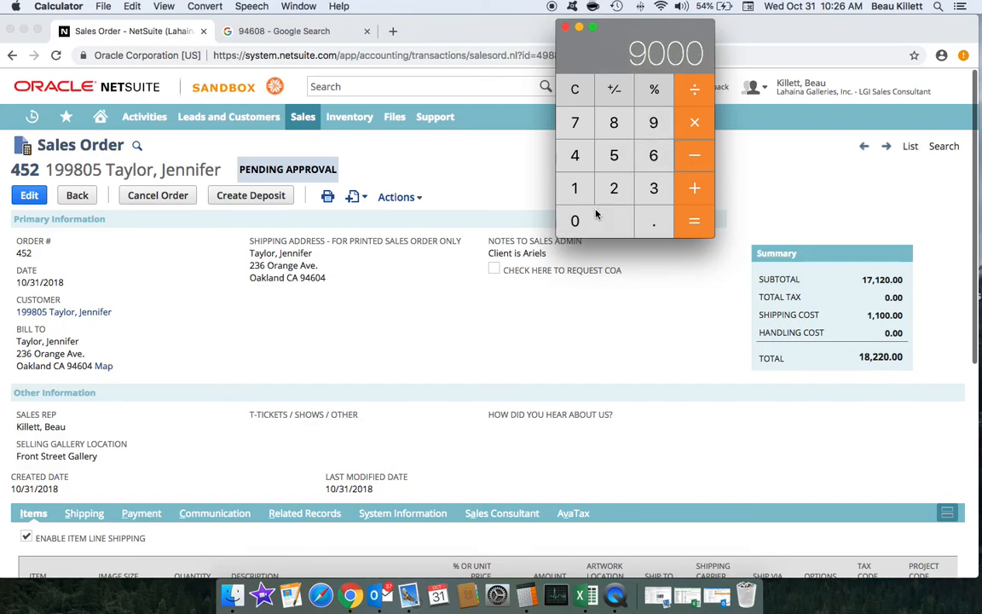
click(695, 224)
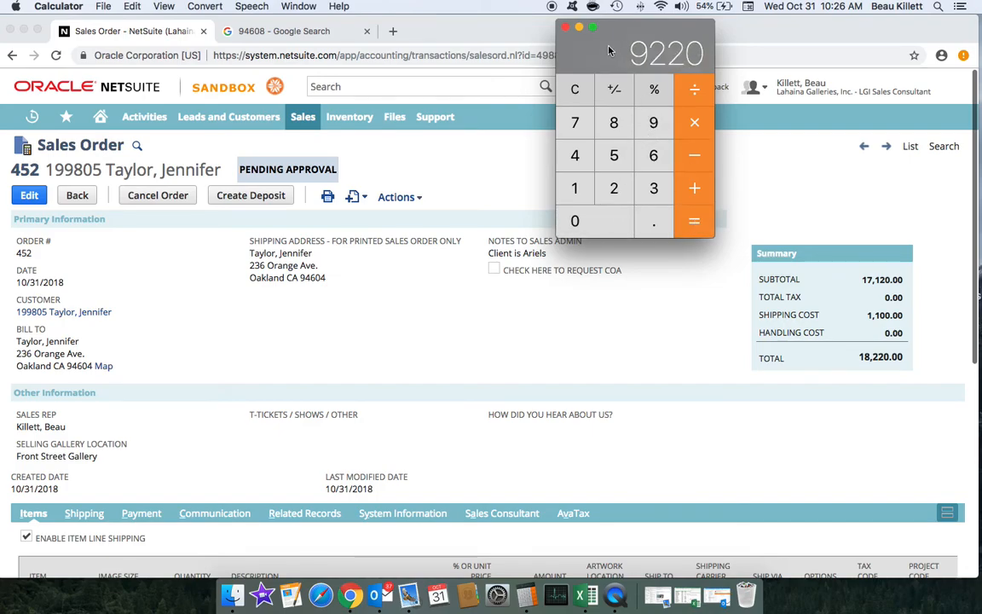
click(567, 28)
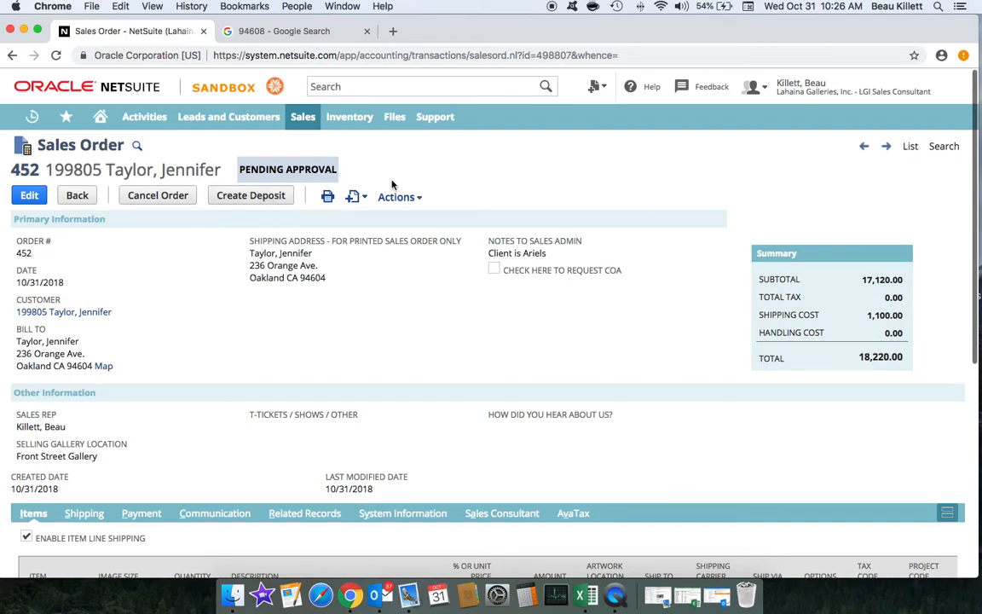
Step: Create a customer deposit for the sales order of 9,220.00 paid by Check
click(271, 197)
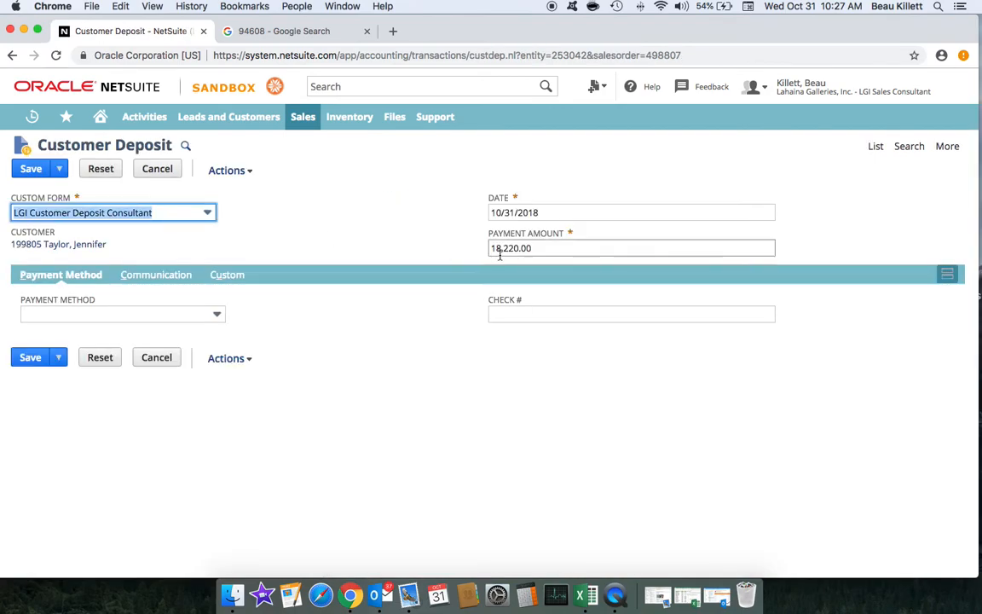
click(544, 247)
text(9)
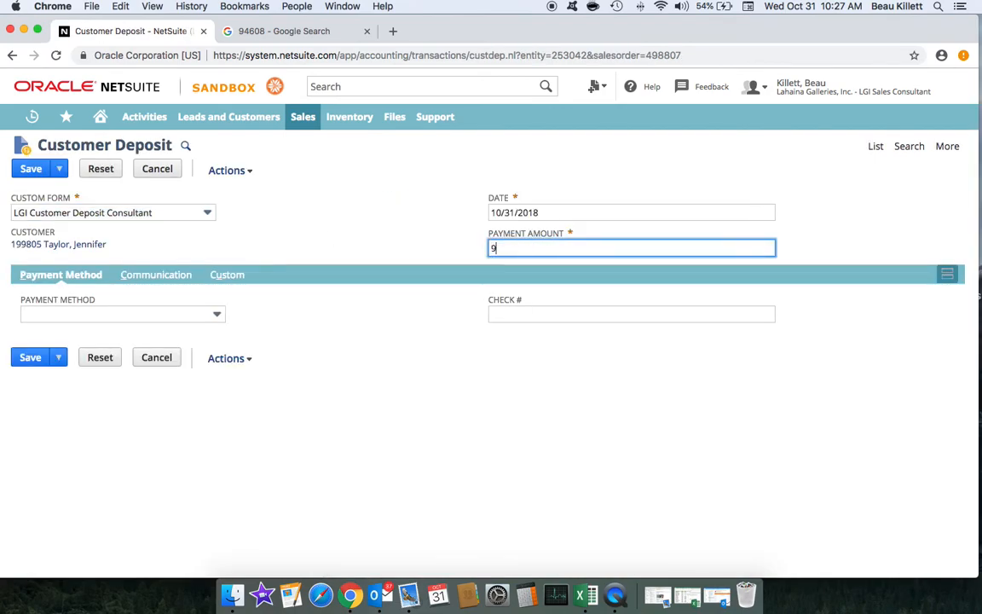
text(220)
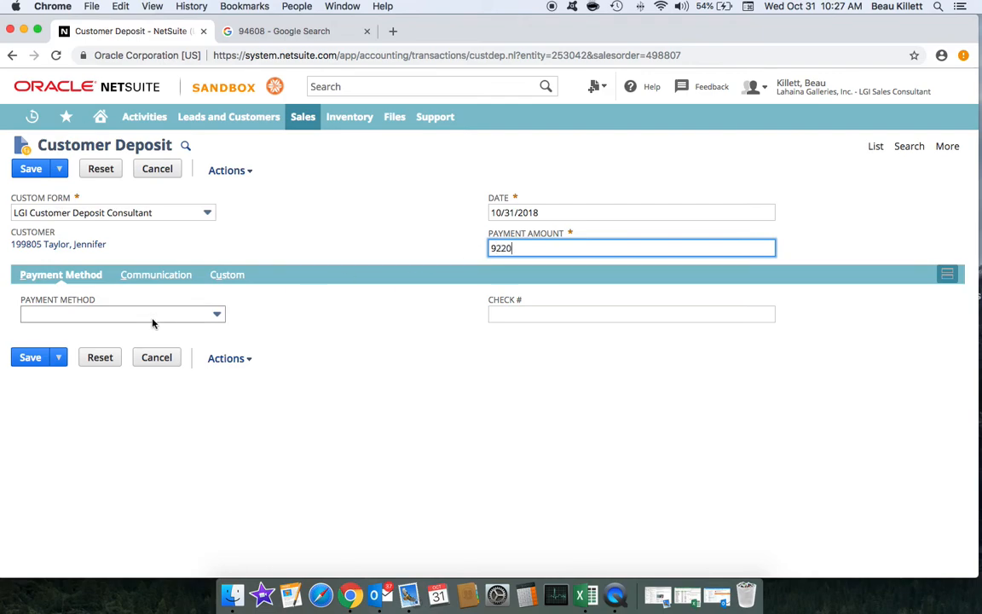
click(155, 317)
key(a)
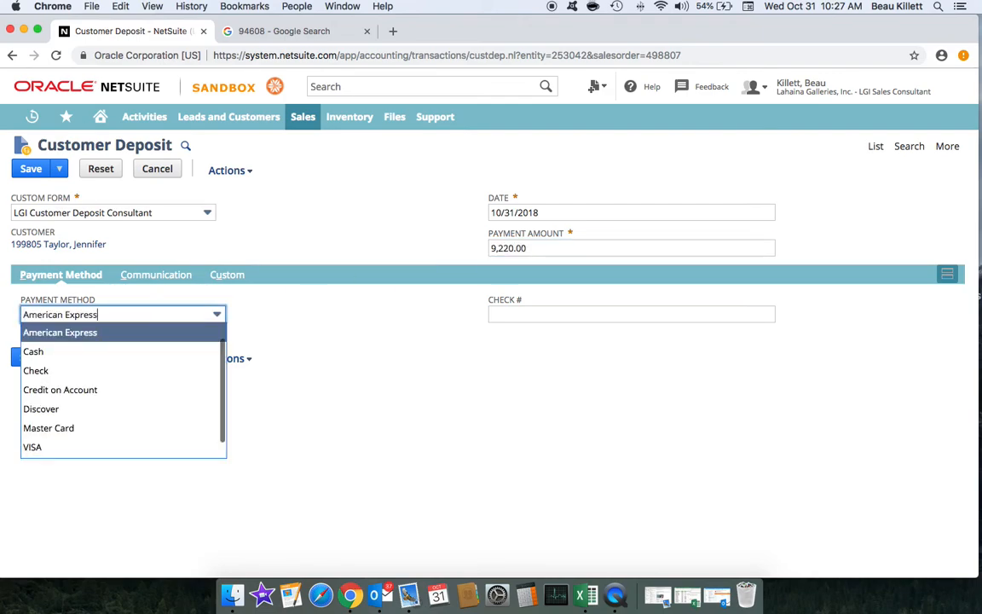
click(133, 368)
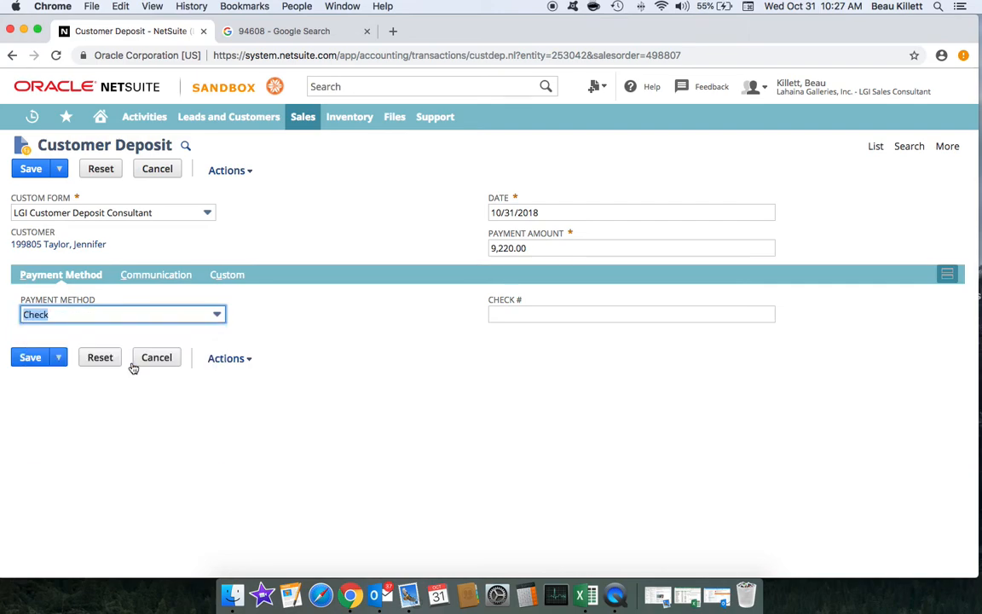
Step: Enter check number 255, save the deposit, and minimize the browser to the desktop
click(494, 315)
text(255)
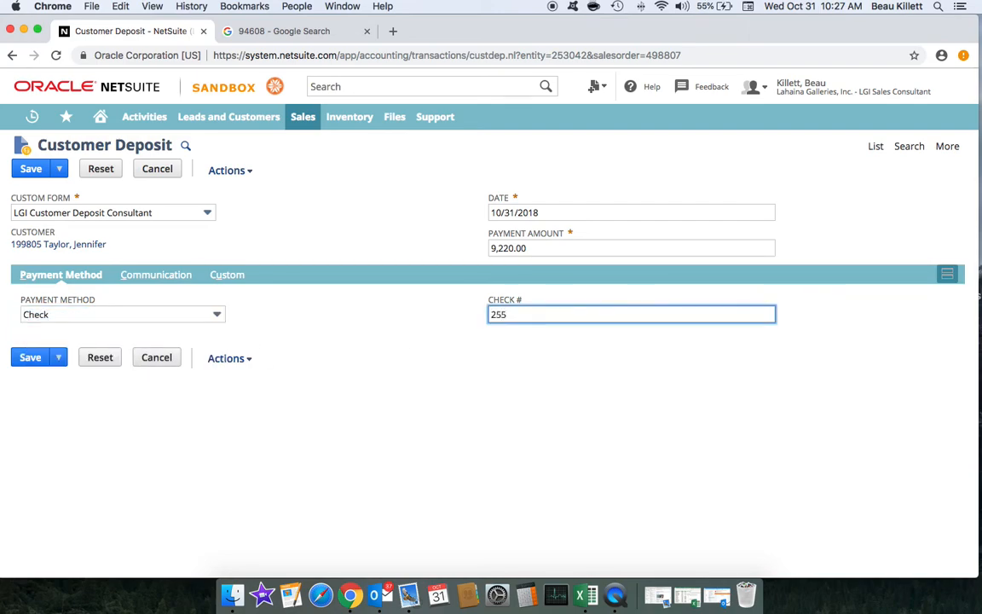
click(46, 360)
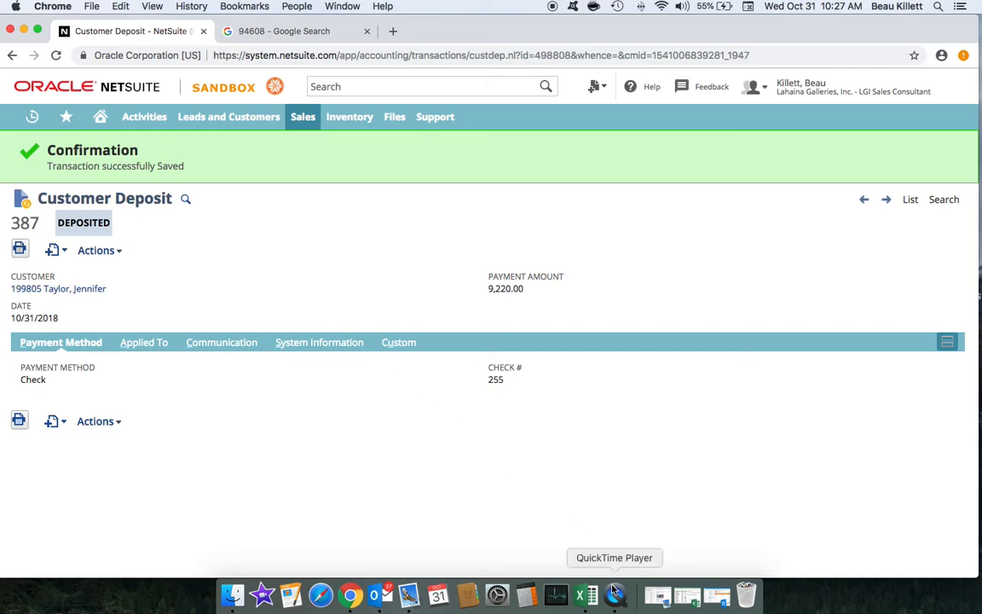
click(24, 30)
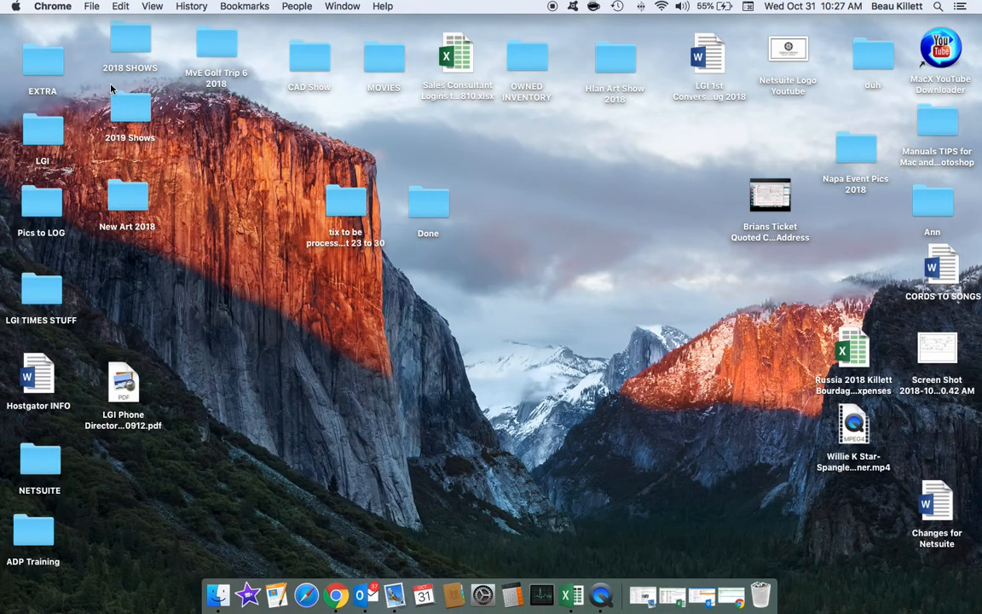